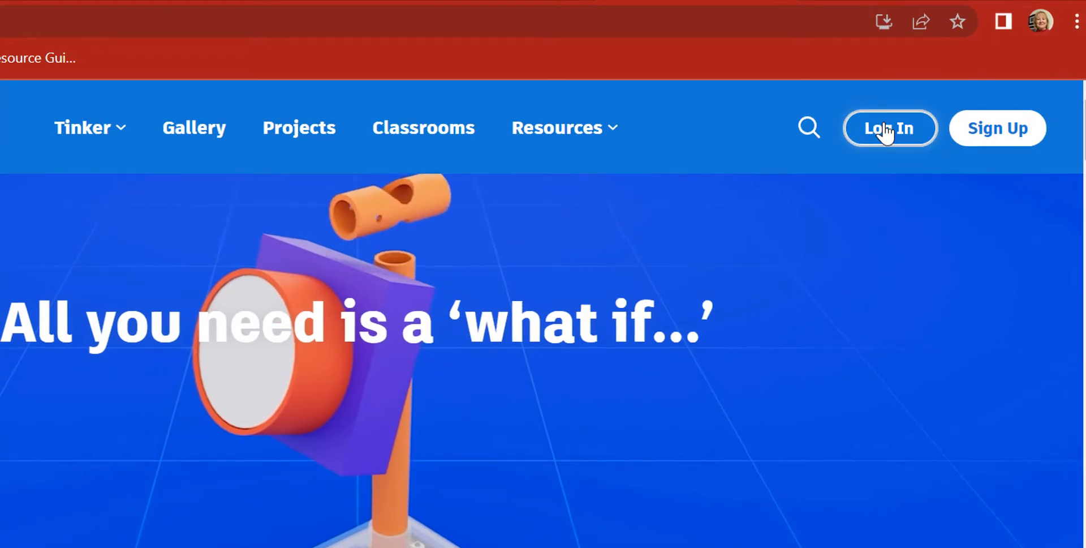
Step: Log in to Tinkercad as an educator with the Google sign-in option
{"action": "left_click", "coordinate": [884, 128]}
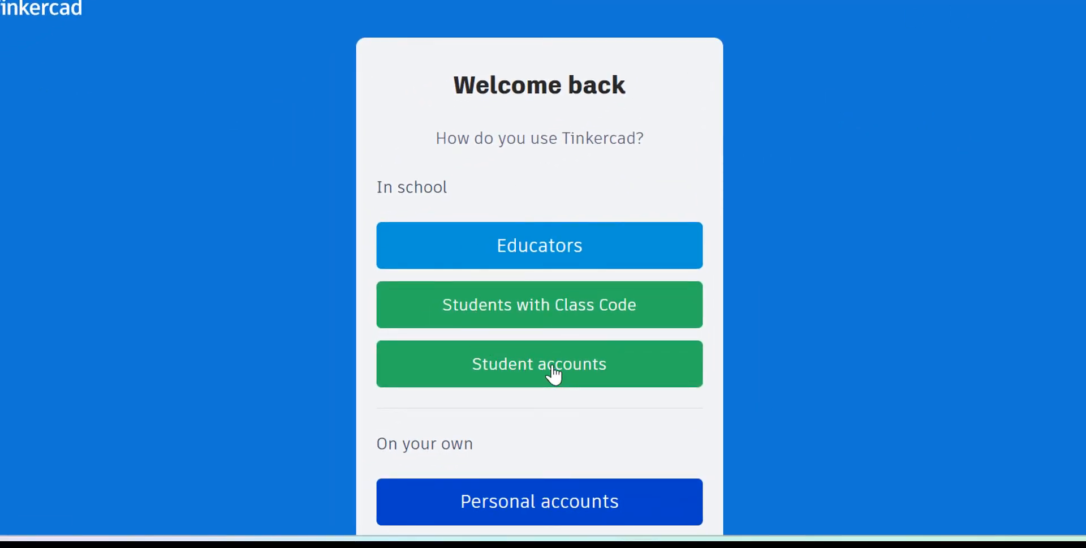
{"action": "left_click", "coordinate": [554, 251]}
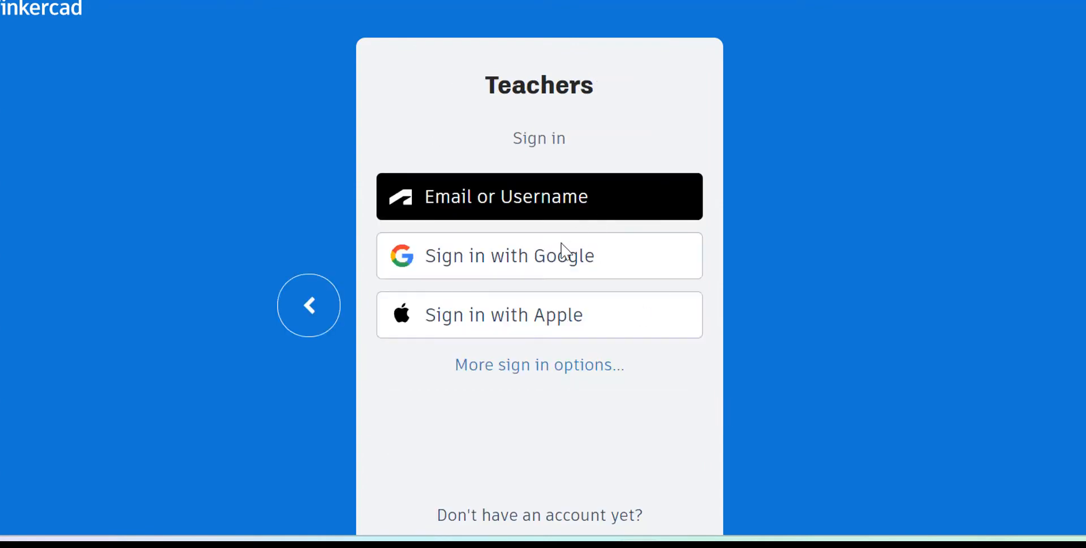
{"action": "left_click", "coordinate": [519, 264]}
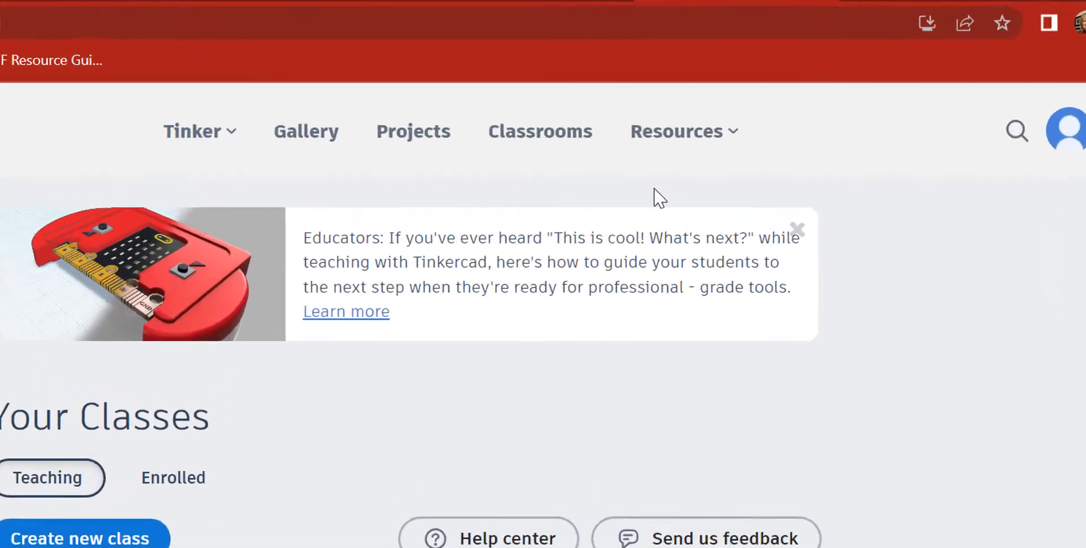
Step: Open the Learning Center resources and show all of the Learn 3D Design starter projects
{"action": "left_click", "coordinate": [656, 156]}
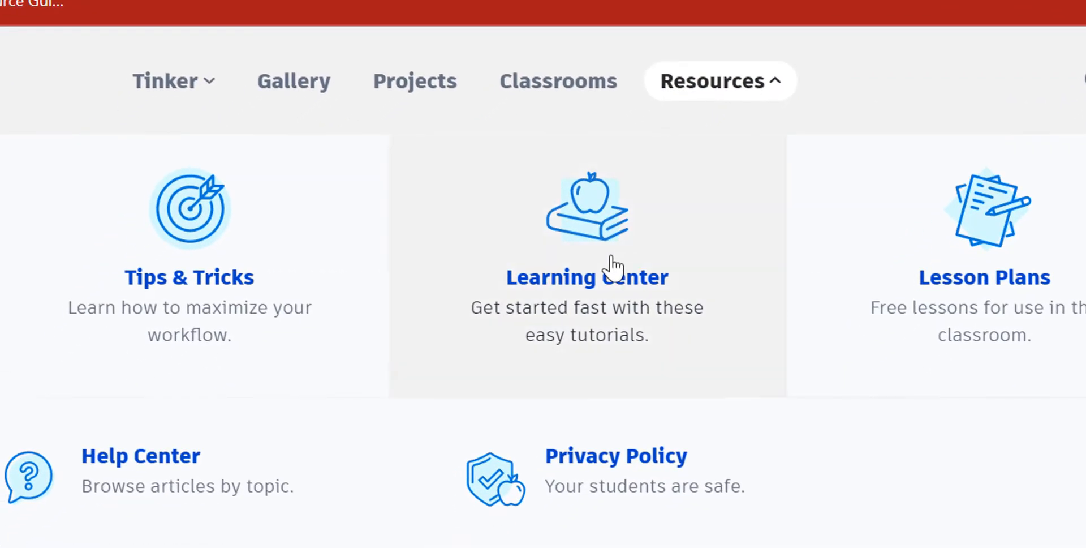
{"action": "left_click", "coordinate": [586, 276]}
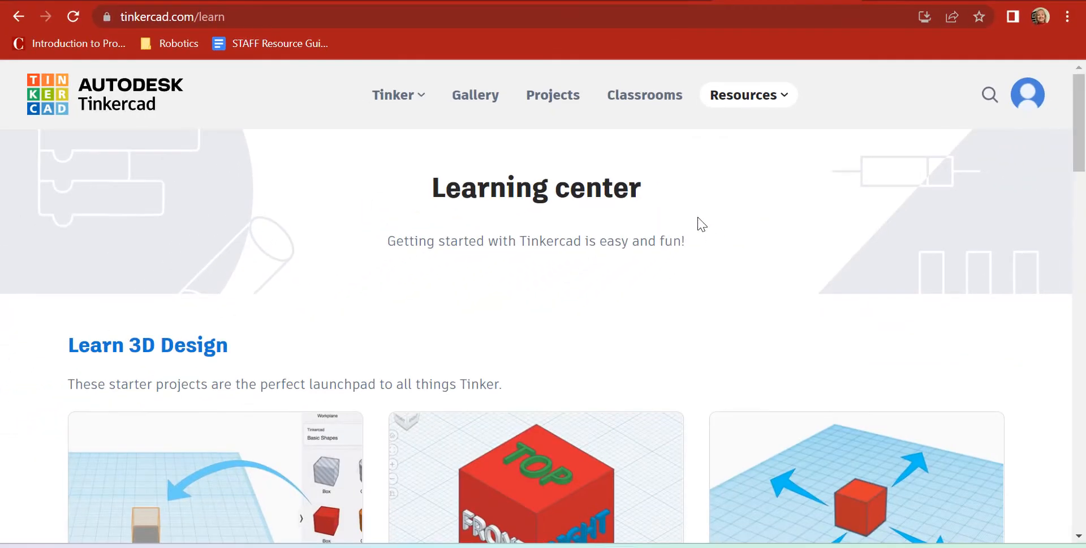
{"action": "scroll", "coordinate": [588, 212], "scroll_direction": "down", "scroll_amount": 3}
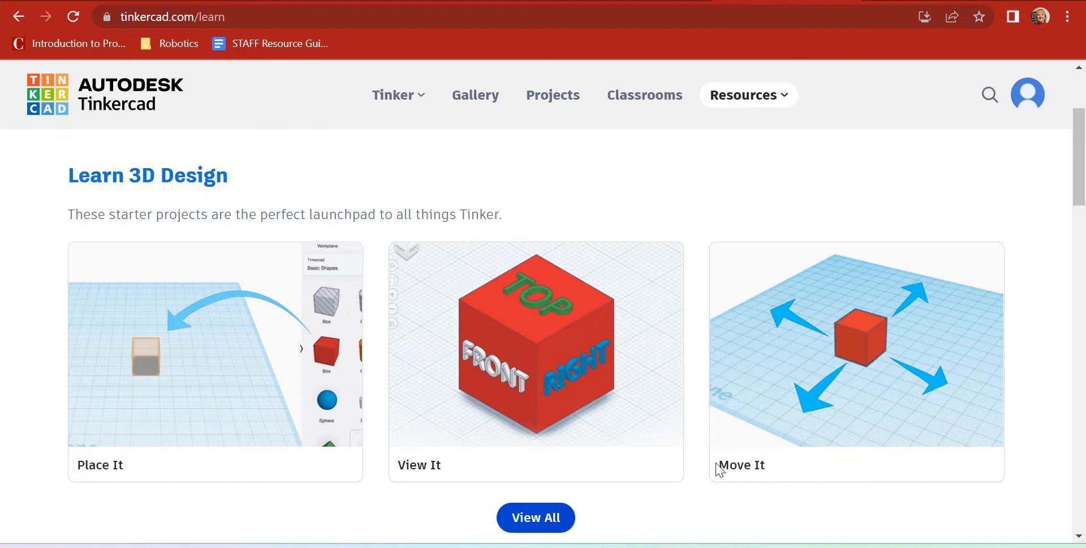
{"action": "scroll", "coordinate": [727, 468], "scroll_direction": "down", "scroll_amount": 1}
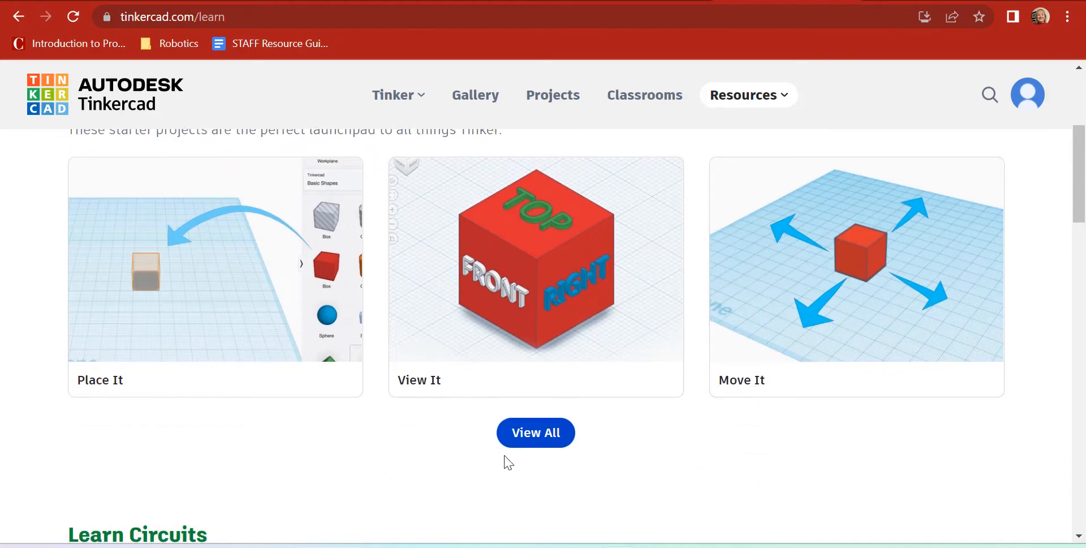
{"action": "left_click", "coordinate": [529, 433]}
Step: Look through the 3D Design projects, then open the Place It project and start its Place It! lesson
{"action": "scroll", "coordinate": [803, 299], "scroll_direction": "down", "scroll_amount": 10}
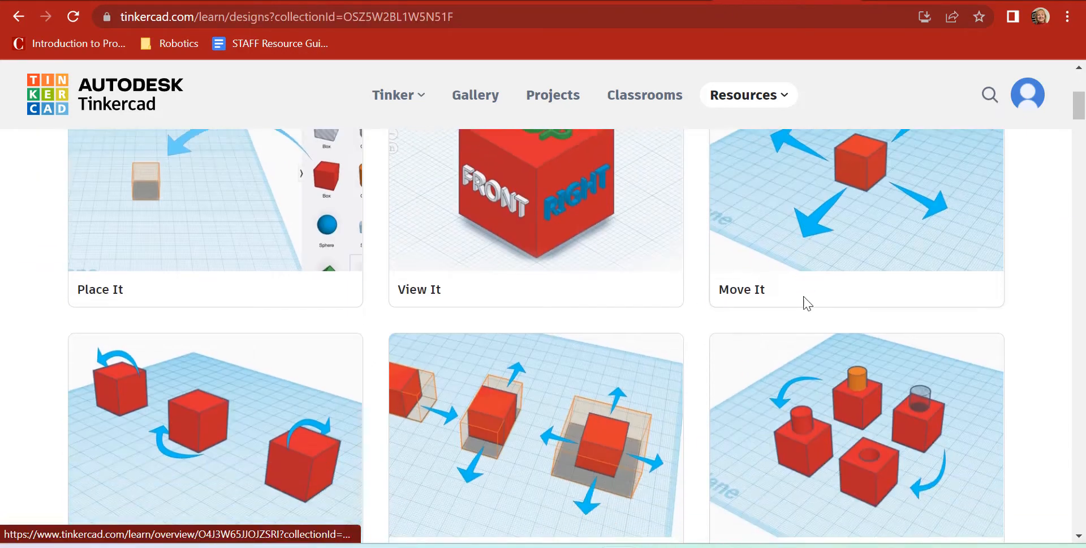
{"action": "scroll", "coordinate": [335, 296], "scroll_direction": "up", "scroll_amount": 1}
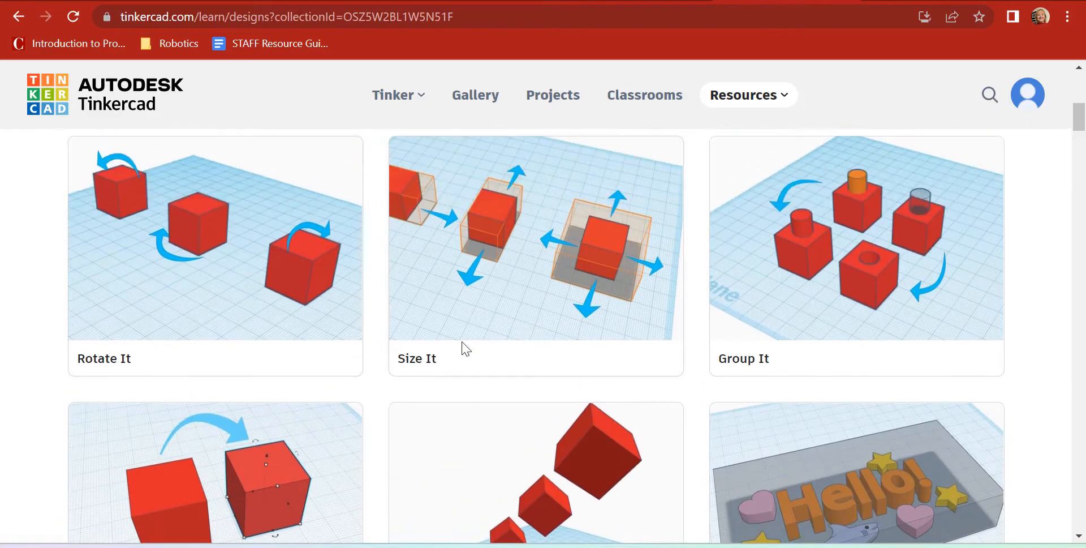
{"action": "scroll", "coordinate": [208, 444], "scroll_direction": "down", "scroll_amount": 3}
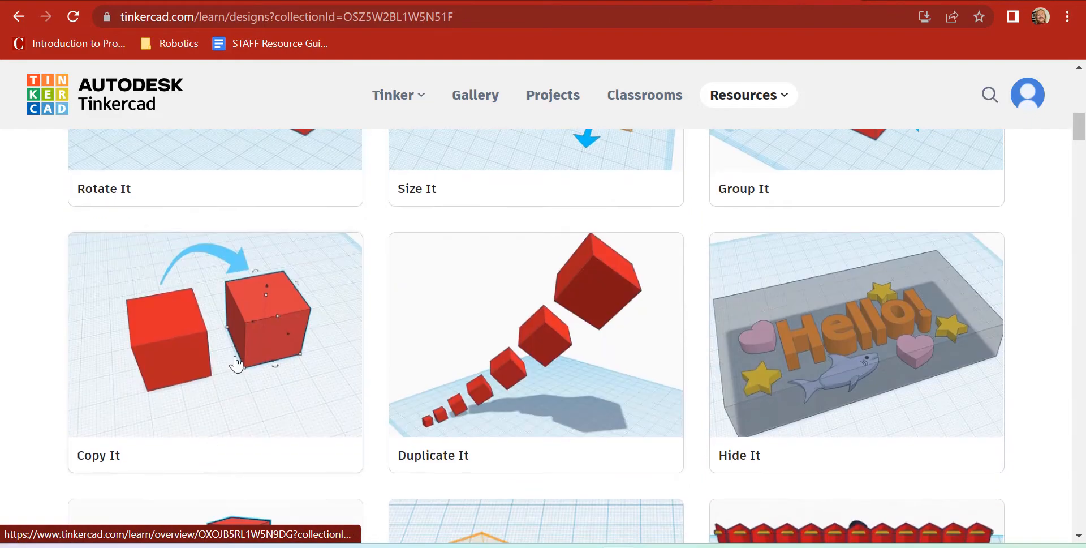
{"action": "scroll", "coordinate": [797, 443], "scroll_direction": "down", "scroll_amount": 4}
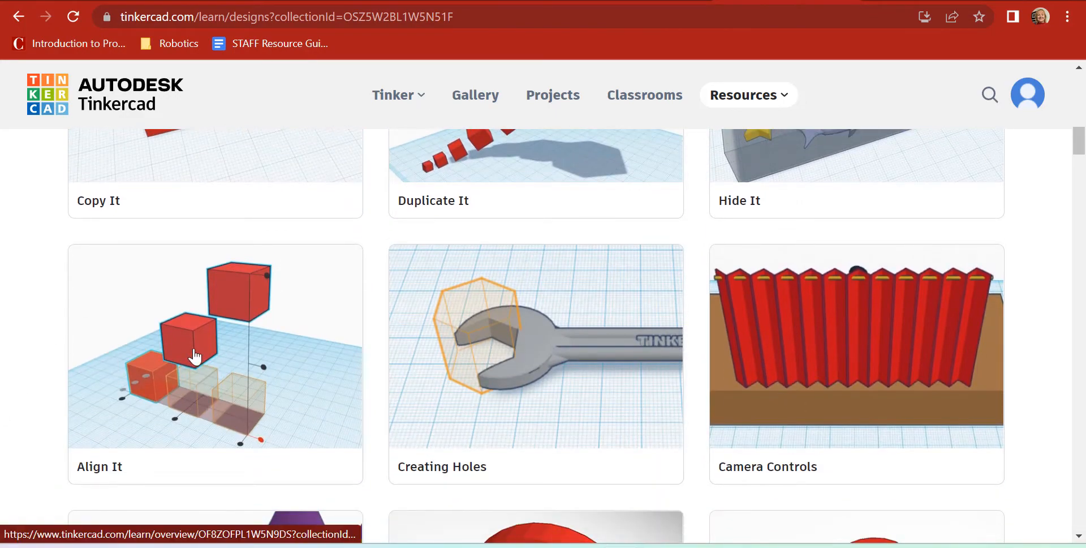
{"action": "scroll", "coordinate": [194, 357], "scroll_direction": "up", "scroll_amount": 15}
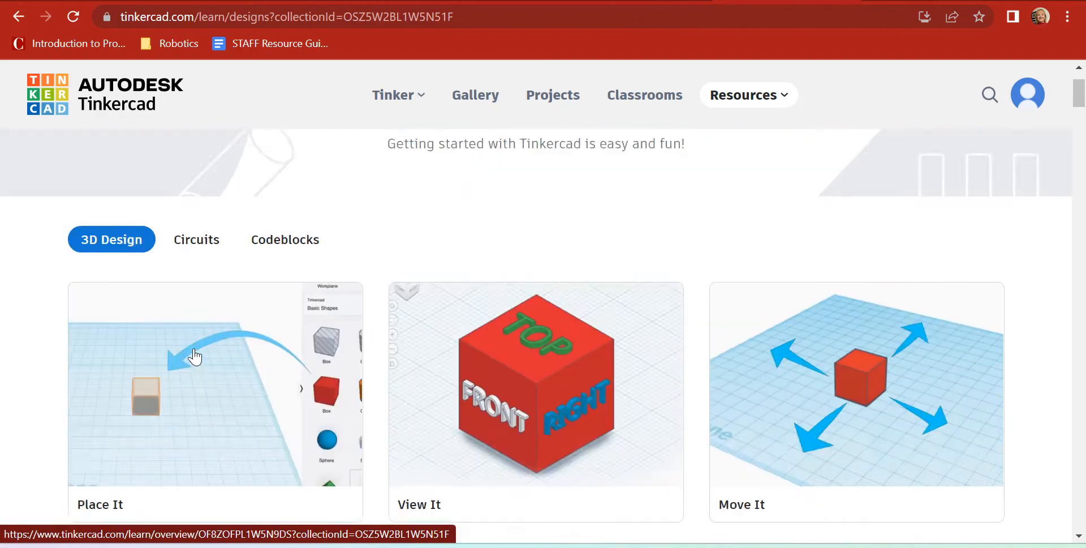
{"action": "scroll", "coordinate": [209, 495], "scroll_direction": "down", "scroll_amount": 6}
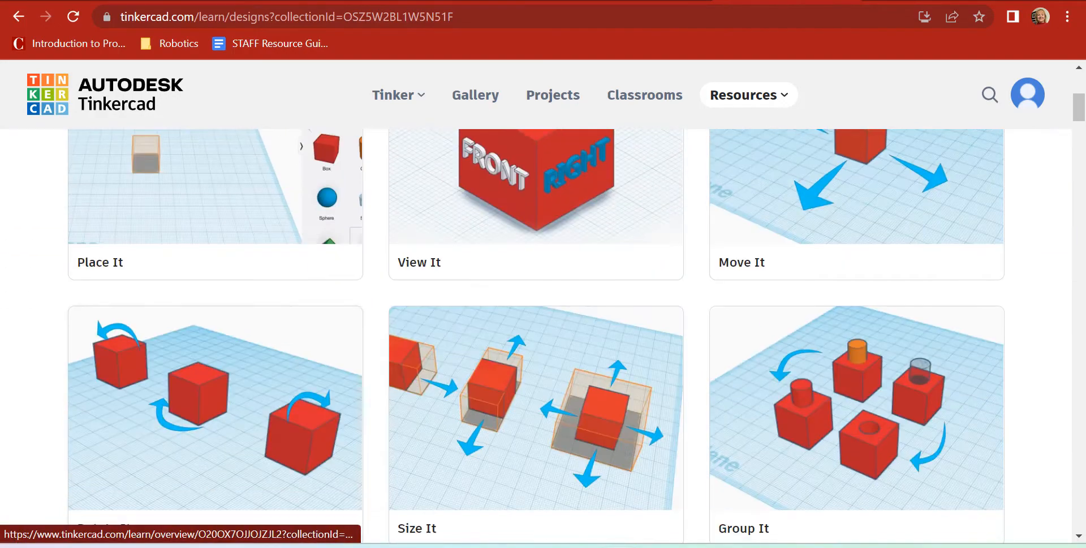
{"action": "left_click", "coordinate": [224, 227]}
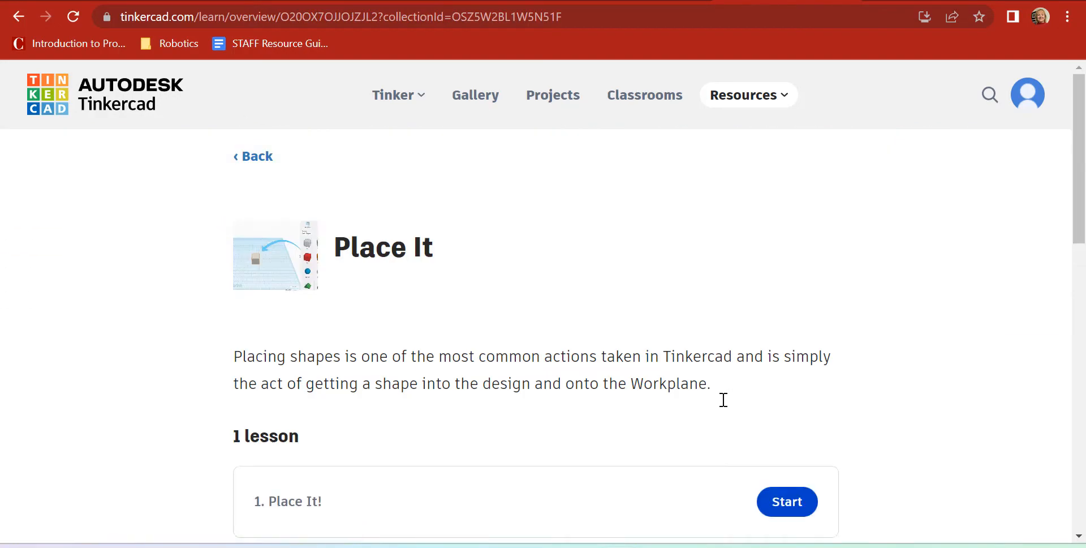
{"action": "scroll", "coordinate": [704, 441], "scroll_direction": "down", "scroll_amount": 3}
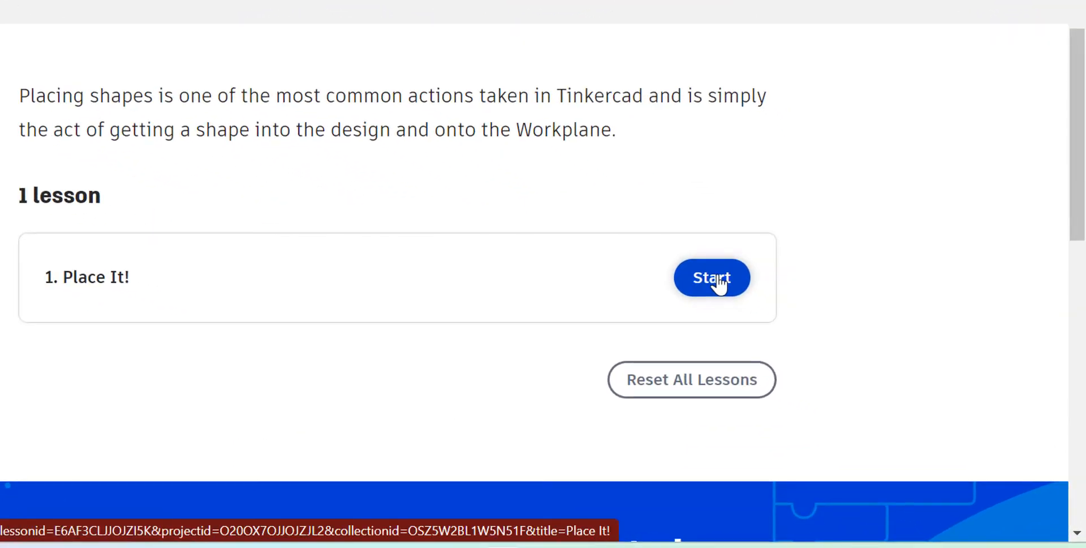
{"action": "left_click", "coordinate": [719, 283]}
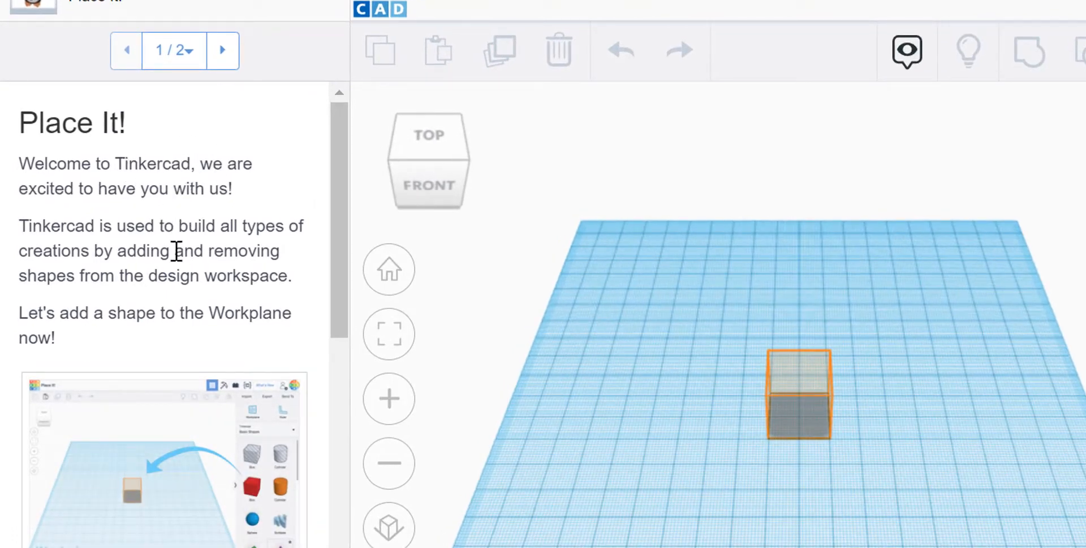
Step: Read through the Place It! instructions and place a red Box shape on the orange hint on the Workplane
{"action": "scroll", "coordinate": [153, 254], "scroll_direction": "down", "scroll_amount": 2}
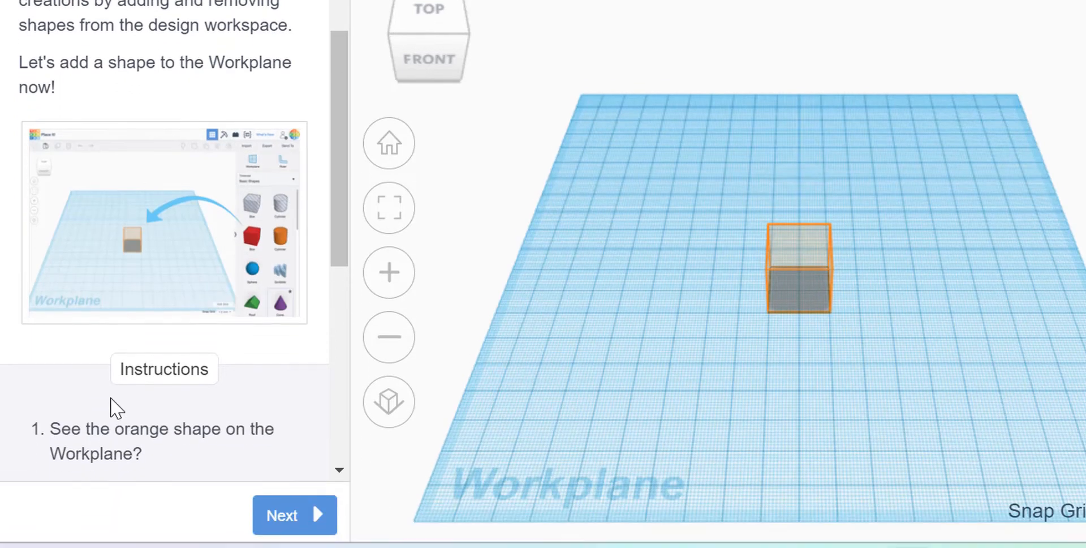
{"action": "scroll", "coordinate": [170, 255], "scroll_direction": "down", "scroll_amount": 2}
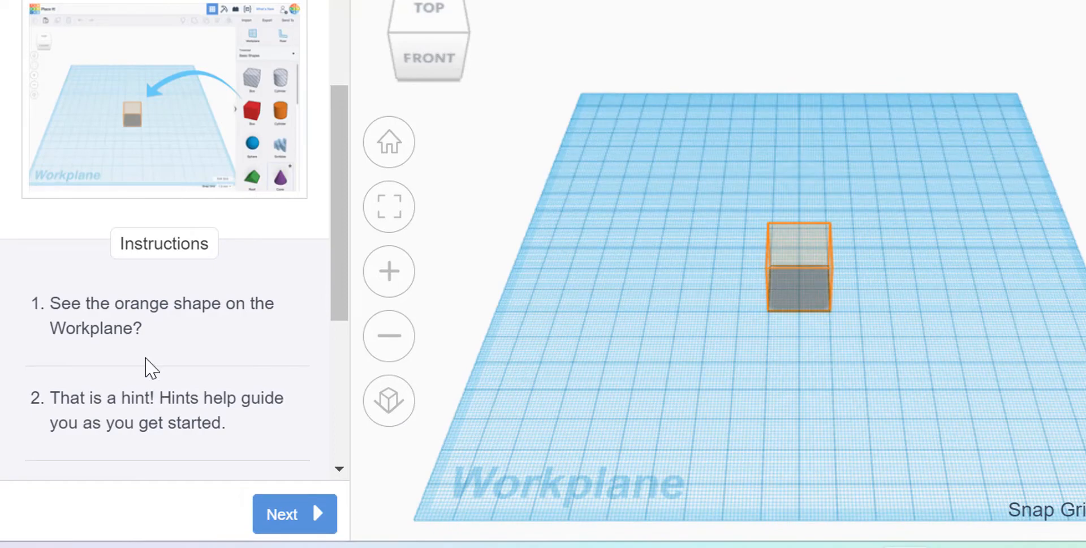
{"action": "scroll", "coordinate": [150, 364], "scroll_direction": "down", "scroll_amount": 2}
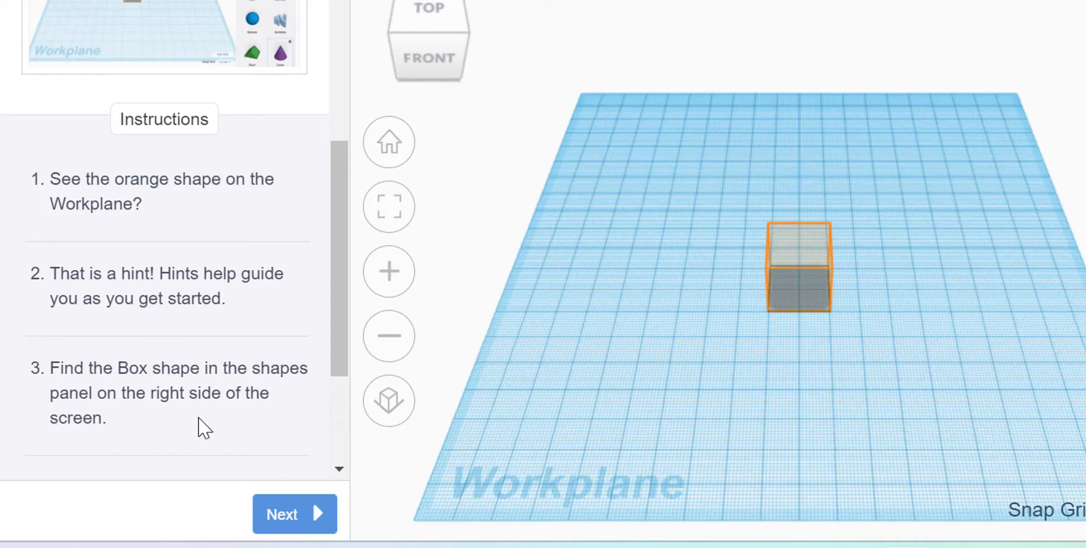
{"action": "scroll", "coordinate": [204, 408], "scroll_direction": "down", "scroll_amount": 3}
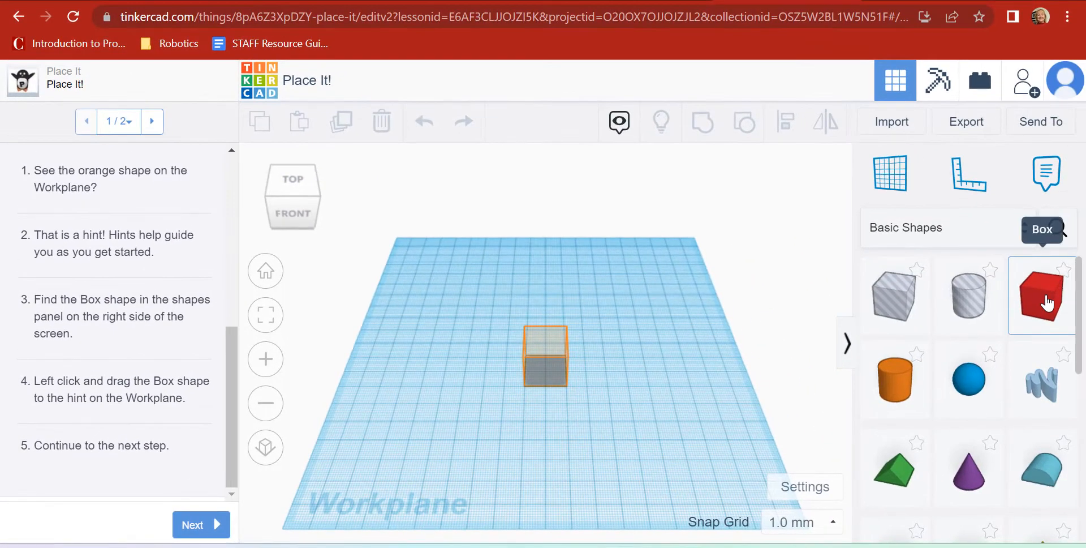
{"action": "left_click_drag", "start_coordinate": [1047, 304], "coordinate": [548, 353]}
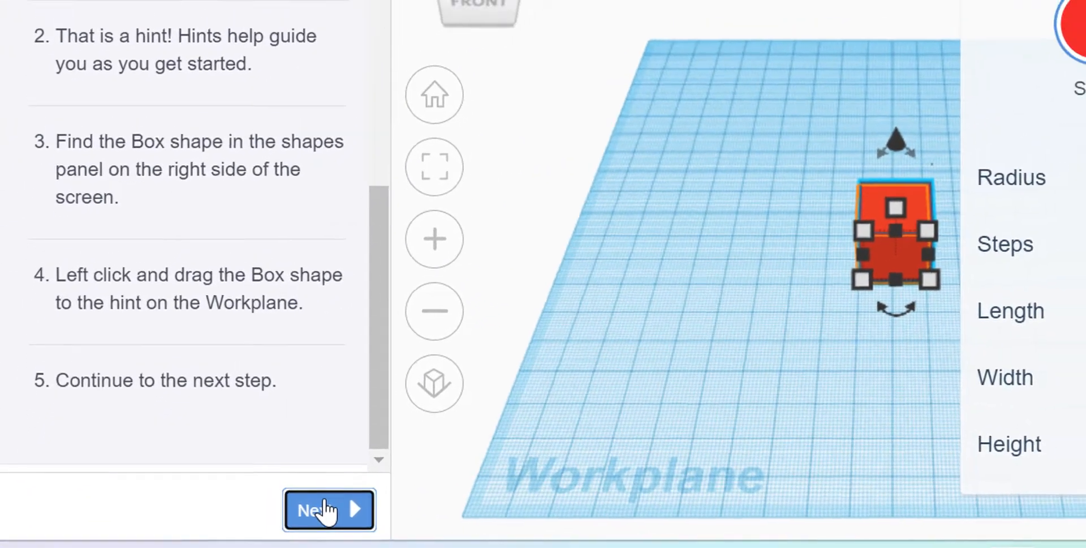
Step: Finish the Place It! lesson with the Box inspector collapsed, and continue to the View It! project
{"action": "left_click", "coordinate": [343, 505]}
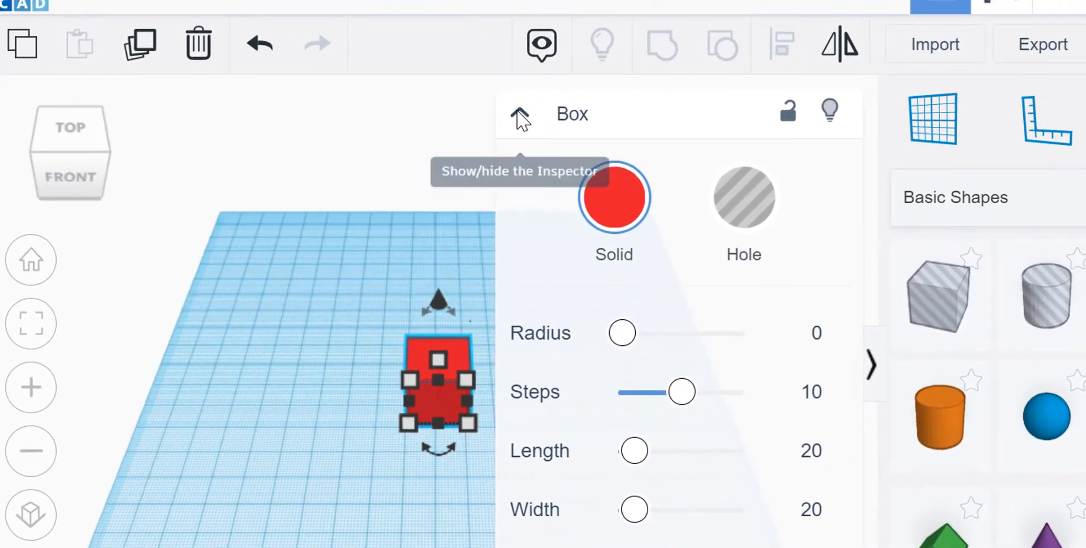
{"action": "left_click", "coordinate": [520, 115]}
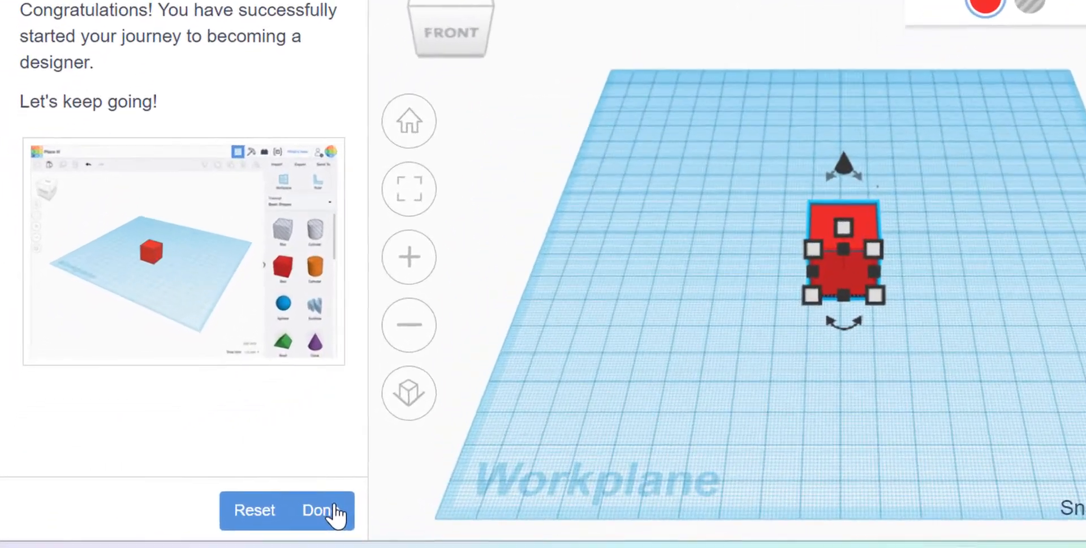
{"action": "left_click", "coordinate": [241, 521]}
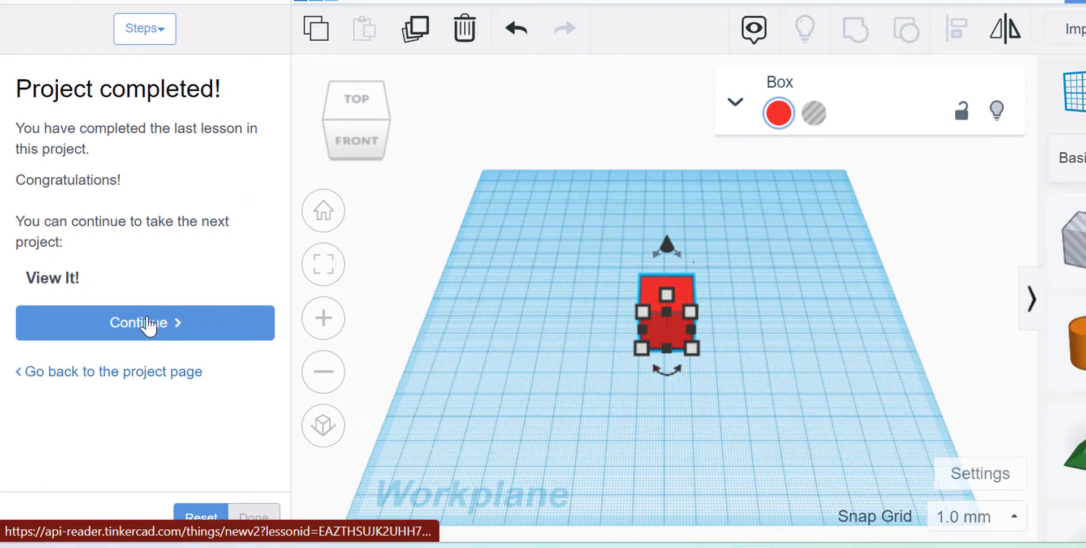
{"action": "left_click", "coordinate": [148, 323]}
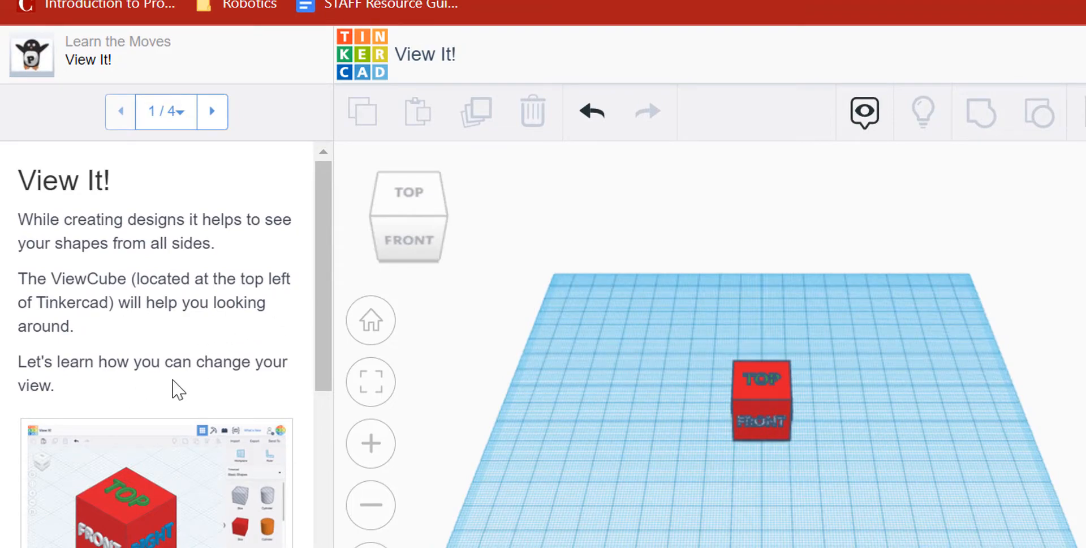
Step: Follow the View It! instructions to orbit the design with the ViewCube and show its Front, Top and Right views
{"action": "left_click_drag", "start_coordinate": [317, 317], "coordinate": [305, 508]}
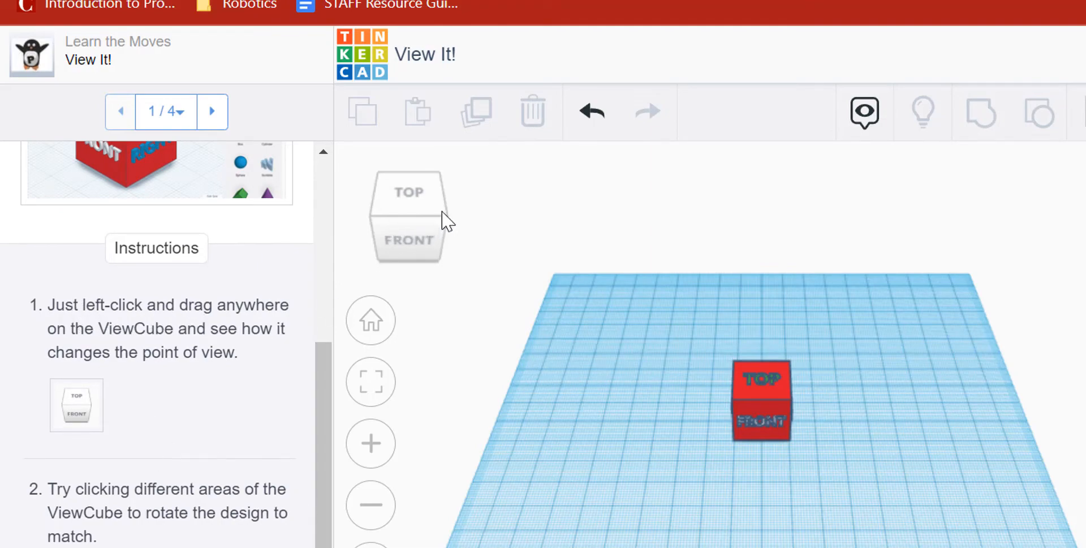
{"action": "left_click_drag", "start_coordinate": [440, 214], "coordinate": [436, 238]}
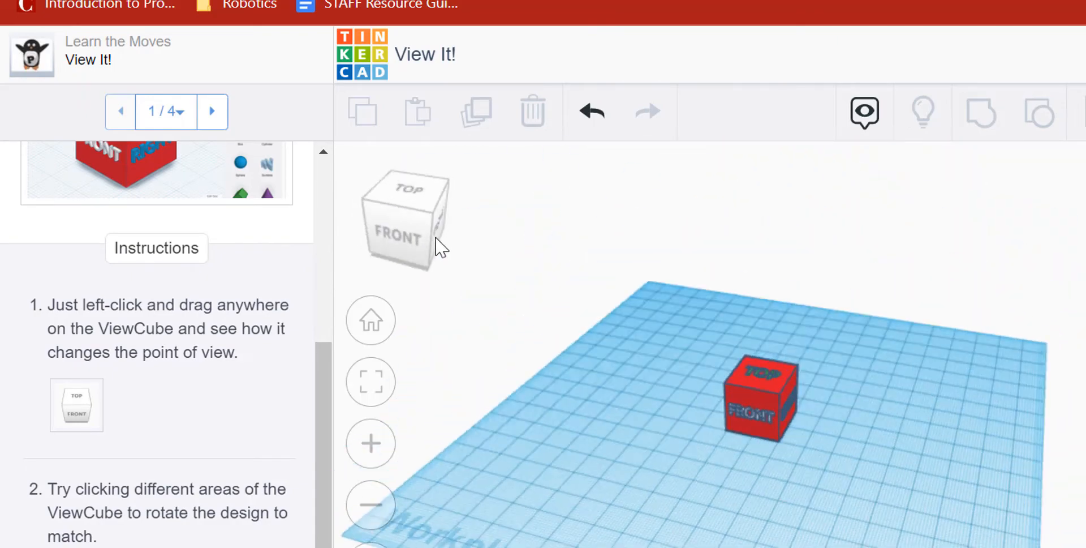
{"action": "scroll", "coordinate": [250, 480], "scroll_direction": "down", "scroll_amount": 2}
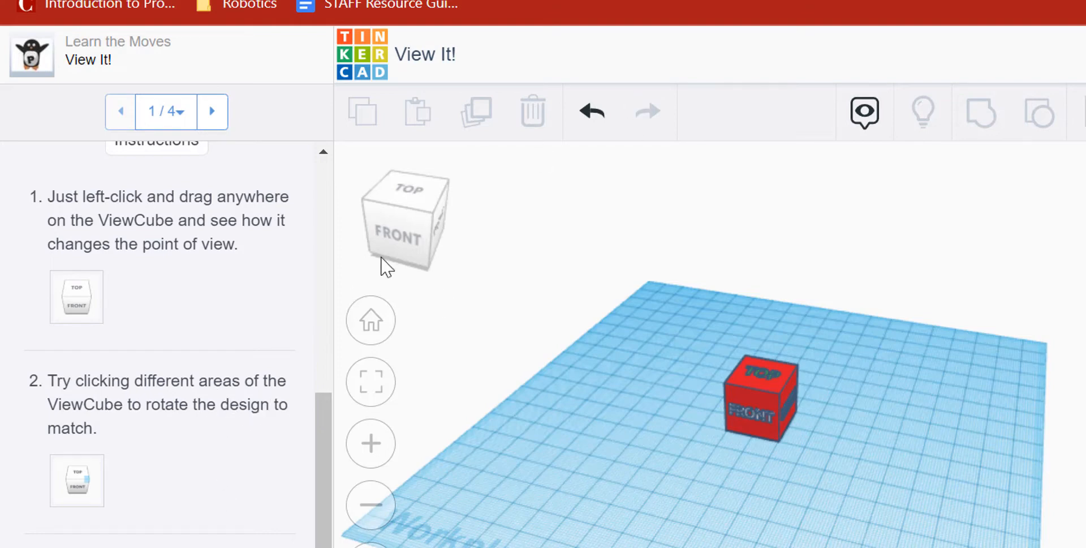
{"action": "left_click", "coordinate": [399, 242]}
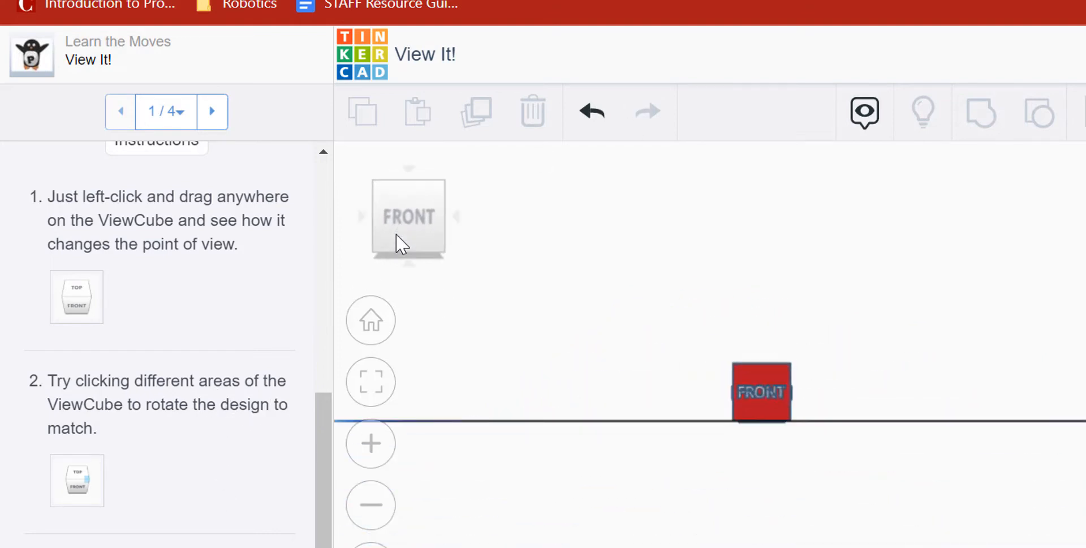
{"action": "left_click", "coordinate": [412, 177]}
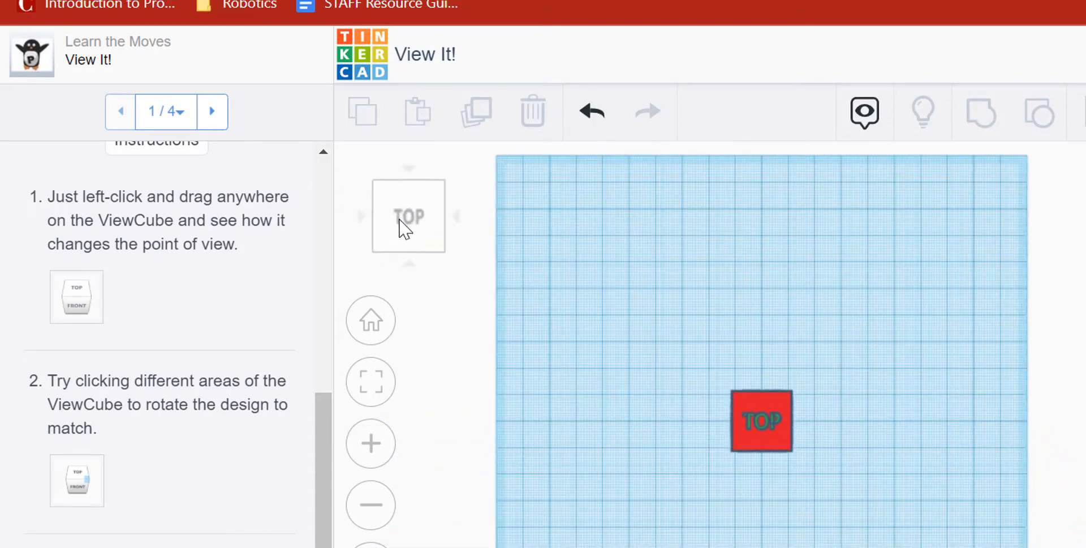
{"action": "left_click_drag", "start_coordinate": [438, 250], "coordinate": [413, 236]}
{"action": "left_click", "coordinate": [426, 243]}
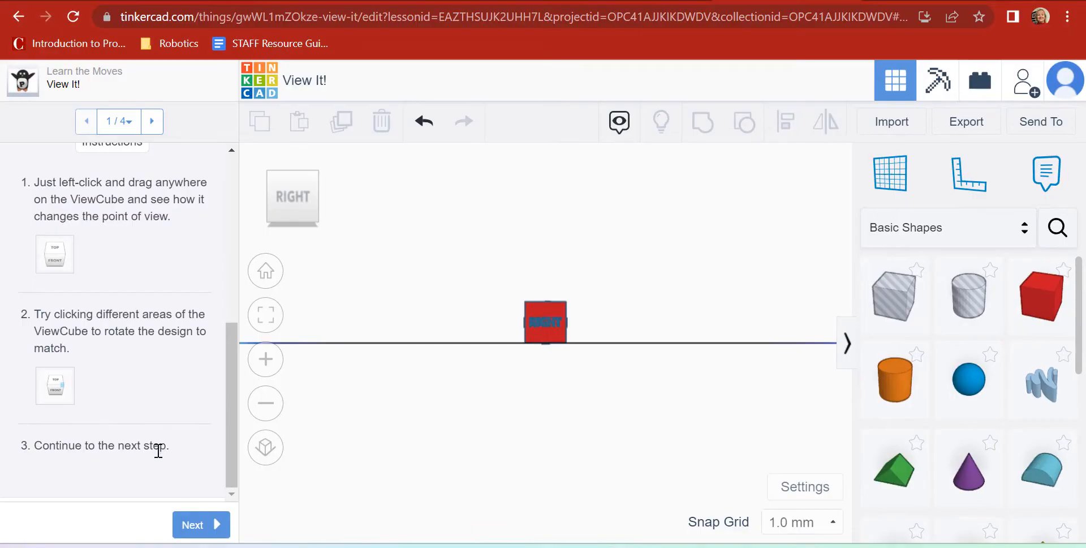
Step: Continue to the Learn to Zoom page and, starting from the home view, orbit slightly and zoom in on the red cube
{"action": "left_click", "coordinate": [193, 526]}
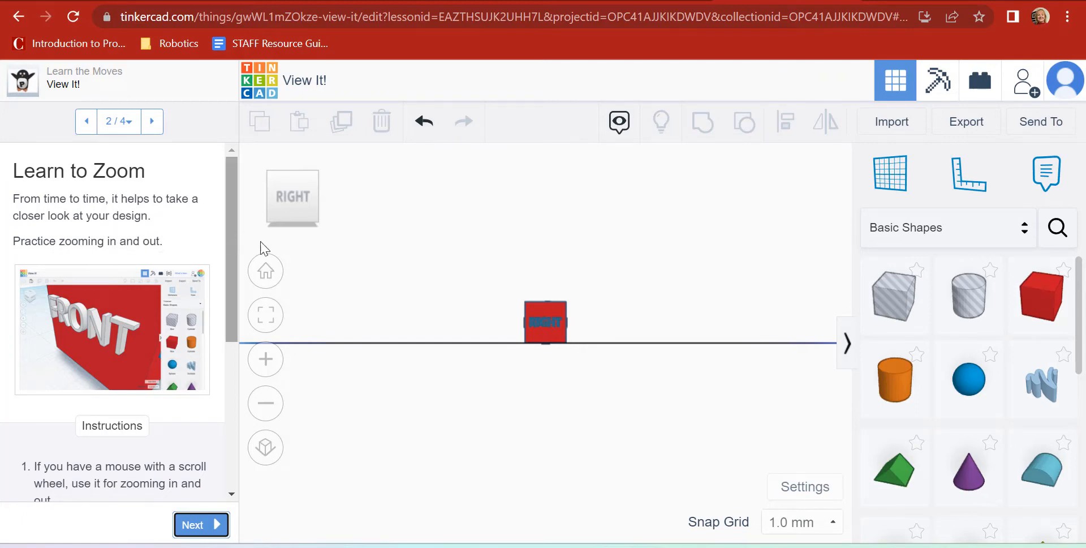
{"action": "left_click", "coordinate": [266, 274]}
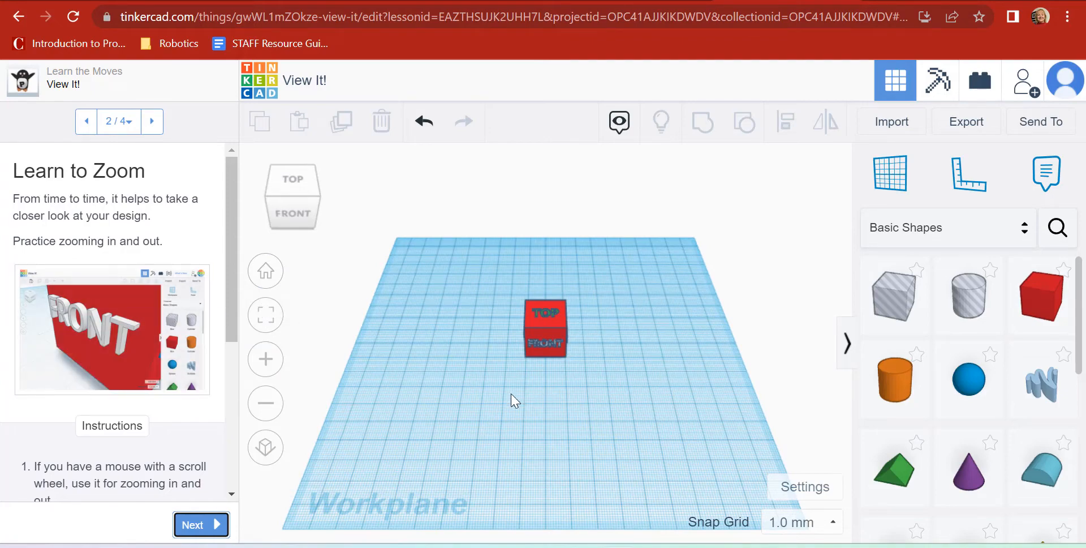
{"action": "mouse_move", "coordinate": [561, 399]}
{"action": "right_mouse_down"}
{"action": "mouse_move", "coordinate": [635, 374]}
{"action": "mouse_move", "coordinate": [650, 352]}
{"action": "mouse_move", "coordinate": [649, 373]}
{"action": "mouse_move", "coordinate": [548, 417]}
{"action": "mouse_move", "coordinate": [521, 400]}
{"action": "mouse_move", "coordinate": [513, 371]}
{"action": "mouse_move", "coordinate": [566, 383]}
{"action": "right_mouse_up"}
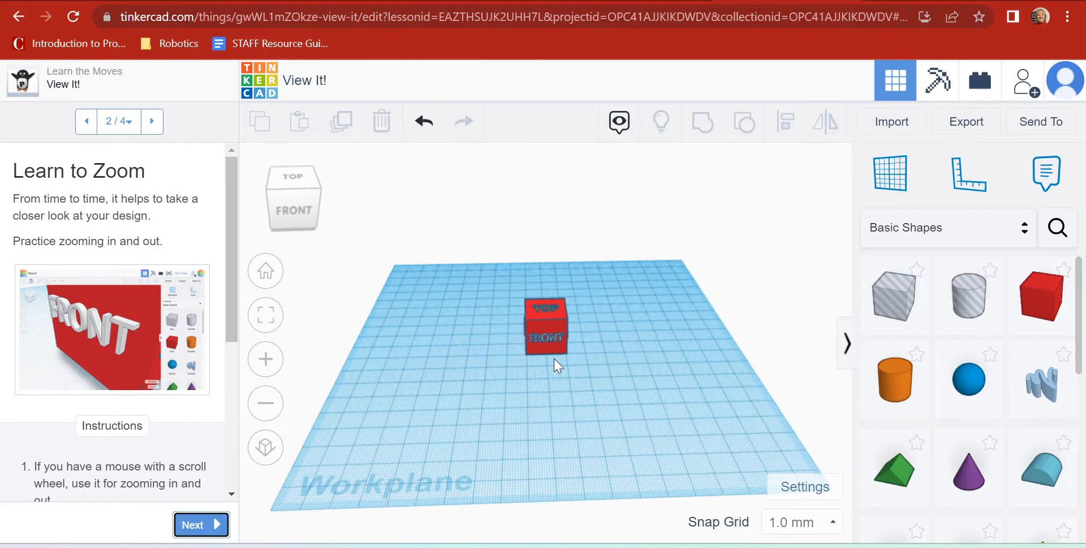
{"action": "scroll", "coordinate": [555, 359], "scroll_direction": "up", "scroll_amount": 4}
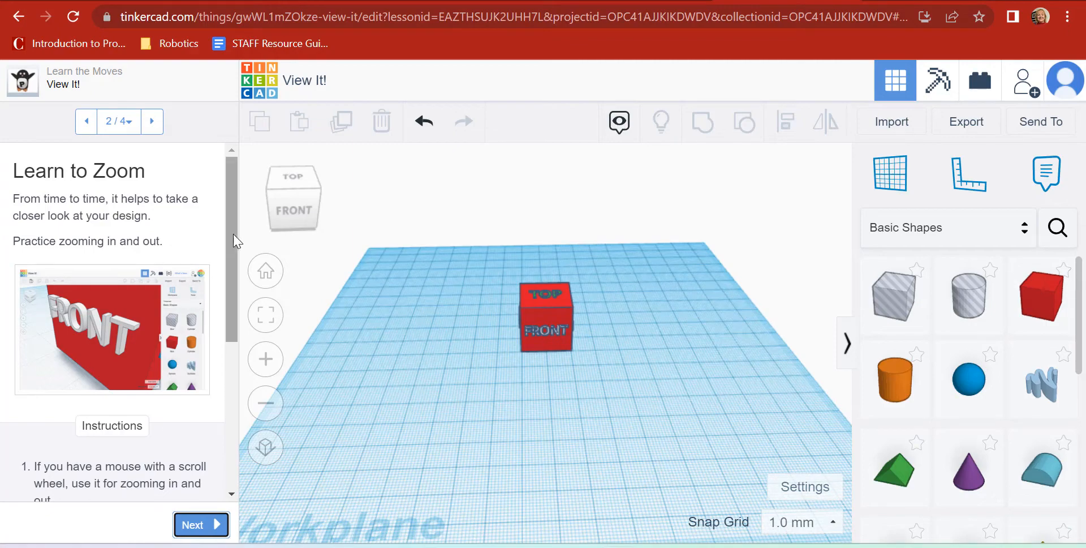
Step: Read the Learn to Zoom instructions and practise zooming in and out, panning and slightly orbiting the view of the red cube
{"action": "scroll", "coordinate": [233, 235], "scroll_direction": "down", "scroll_amount": 4}
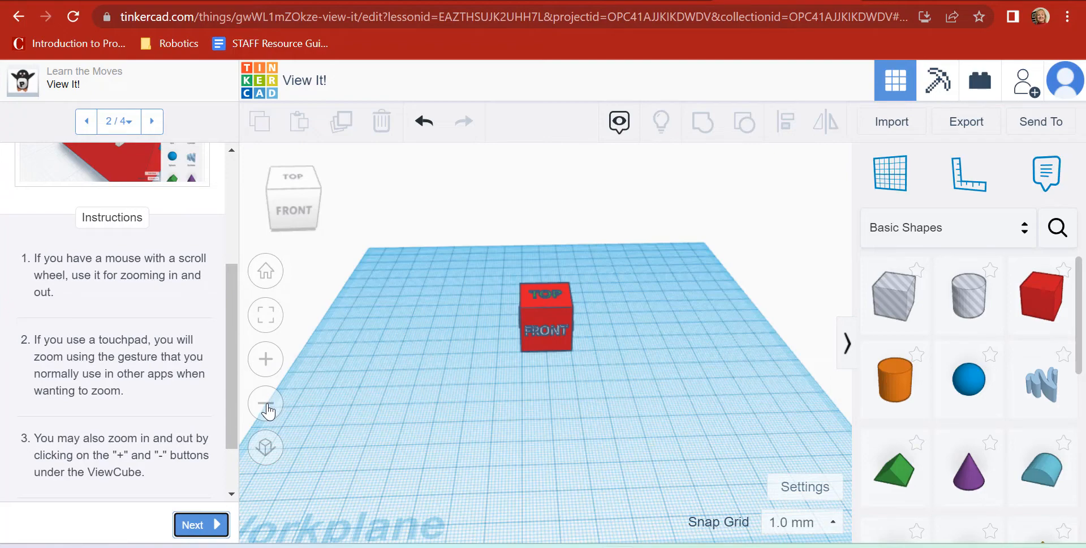
{"action": "left_click", "coordinate": [261, 357]}
{"action": "left_click", "coordinate": [265, 403]}
{"action": "middle_click_drag", "start_coordinate": [546, 374], "coordinate": [581, 354]}
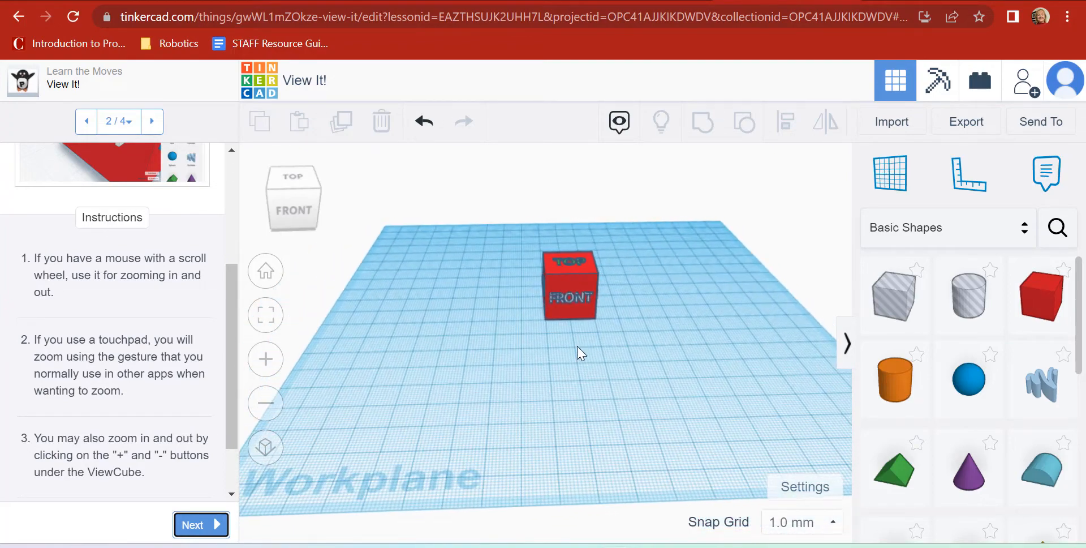
{"action": "mouse_move", "coordinate": [581, 354]}
{"action": "right_mouse_down"}
{"action": "mouse_move", "coordinate": [535, 340]}
{"action": "mouse_move", "coordinate": [620, 357]}
{"action": "mouse_move", "coordinate": [628, 348]}
{"action": "mouse_move", "coordinate": [592, 354]}
{"action": "mouse_move", "coordinate": [582, 337]}
{"action": "right_mouse_up"}
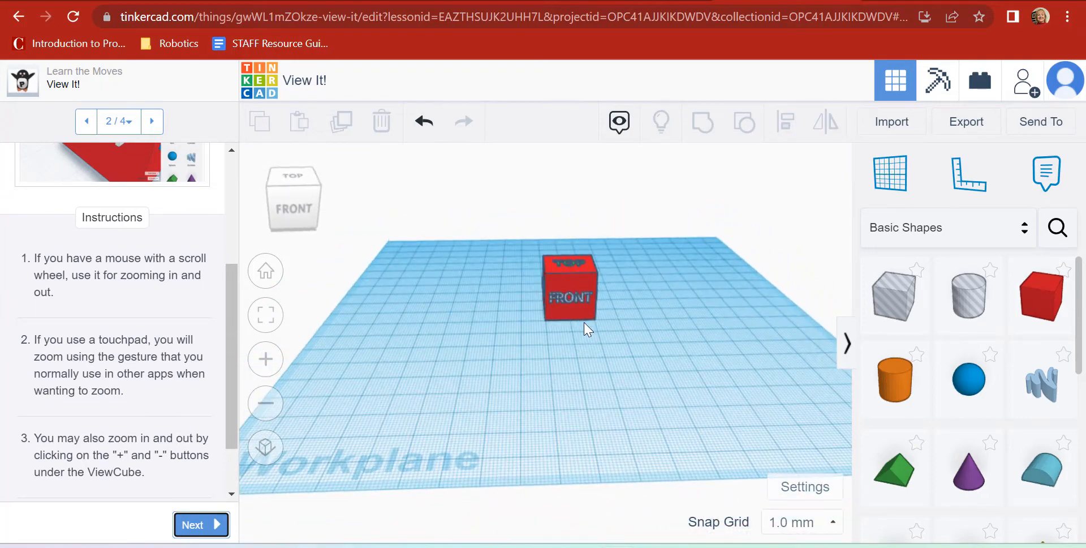
{"action": "middle_click_drag", "start_coordinate": [580, 338], "coordinate": [573, 369]}
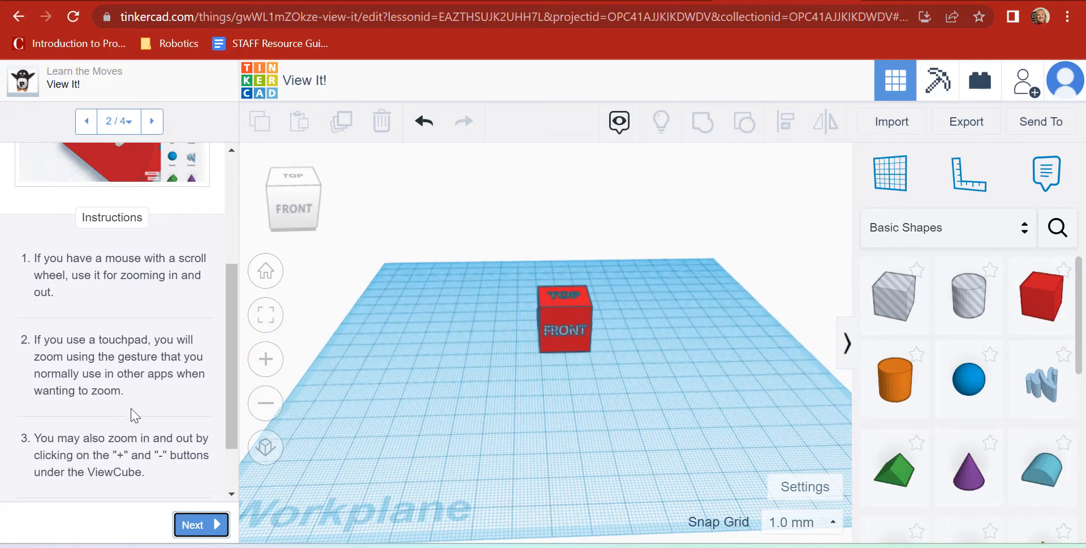
{"action": "scroll", "coordinate": [134, 415], "scroll_direction": "down", "scroll_amount": 1}
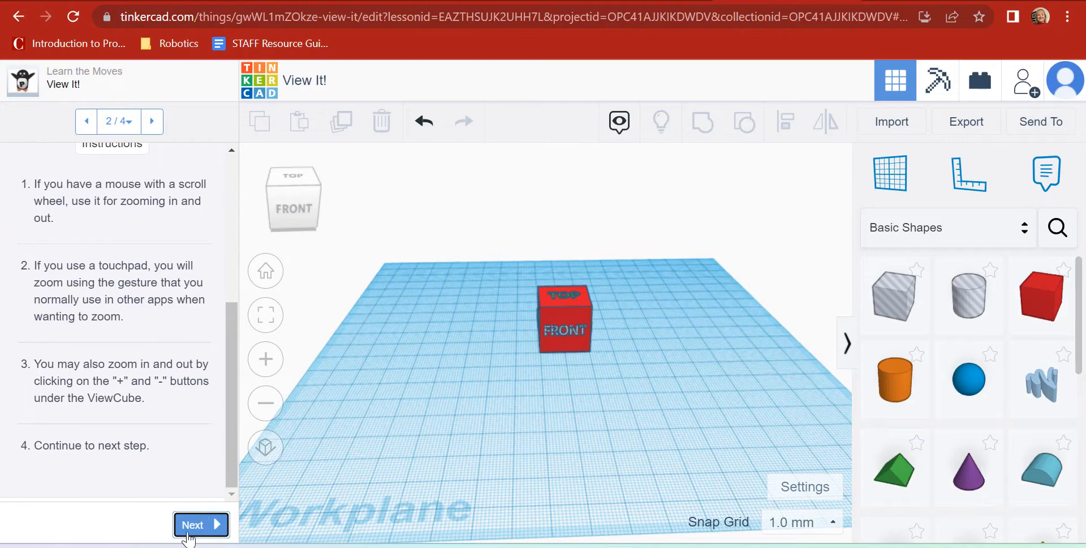
Step: Continue to the Let's Look Around Faster page, read its instructions and practise rotating the view of the design without the ViewCube
{"action": "left_click", "coordinate": [201, 518]}
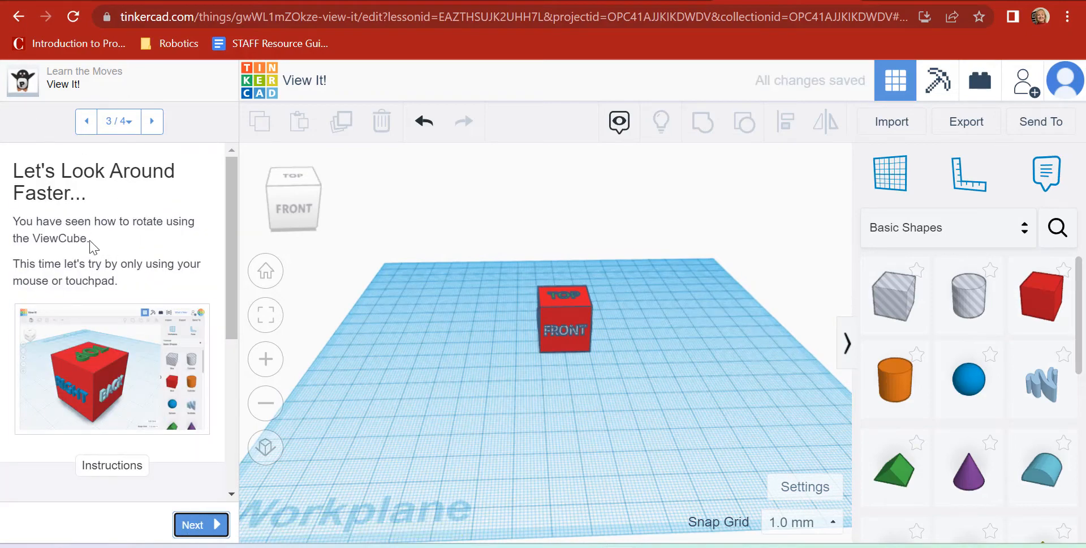
{"action": "scroll", "coordinate": [110, 238], "scroll_direction": "down", "scroll_amount": 1}
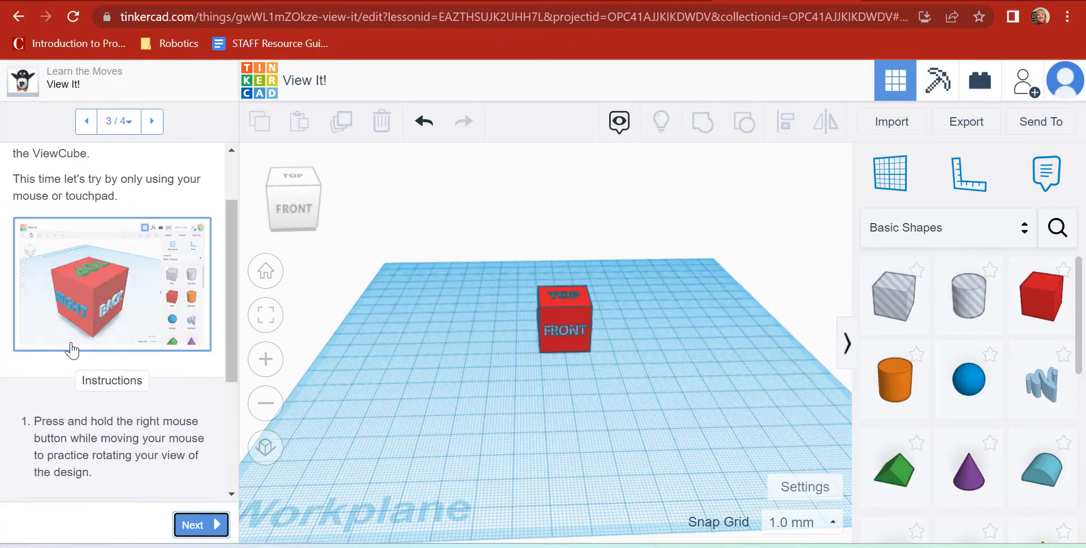
{"action": "scroll", "coordinate": [85, 441], "scroll_direction": "down", "scroll_amount": 1}
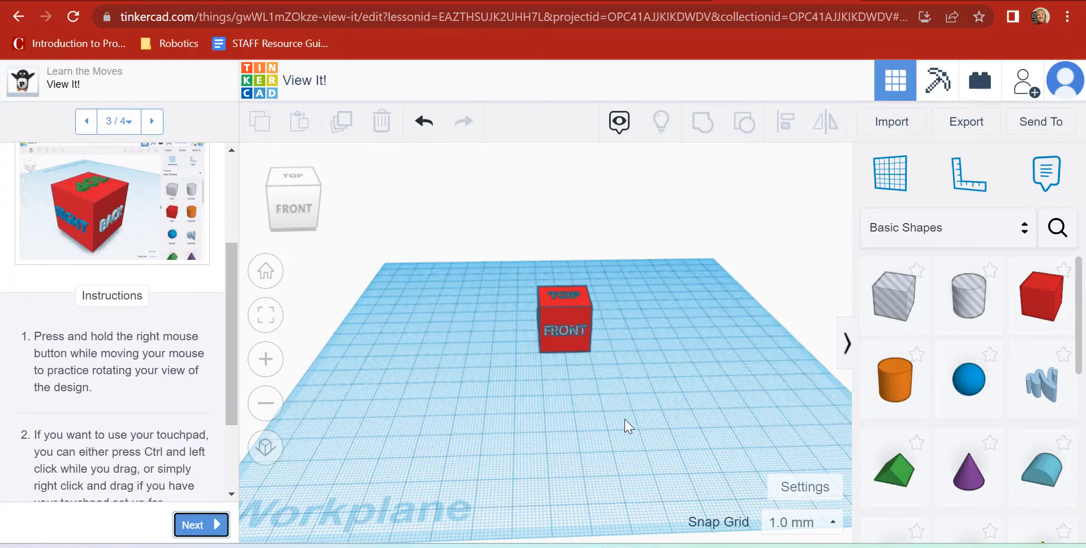
{"action": "right_click_drag", "start_coordinate": [626, 427], "coordinate": [341, 495]}
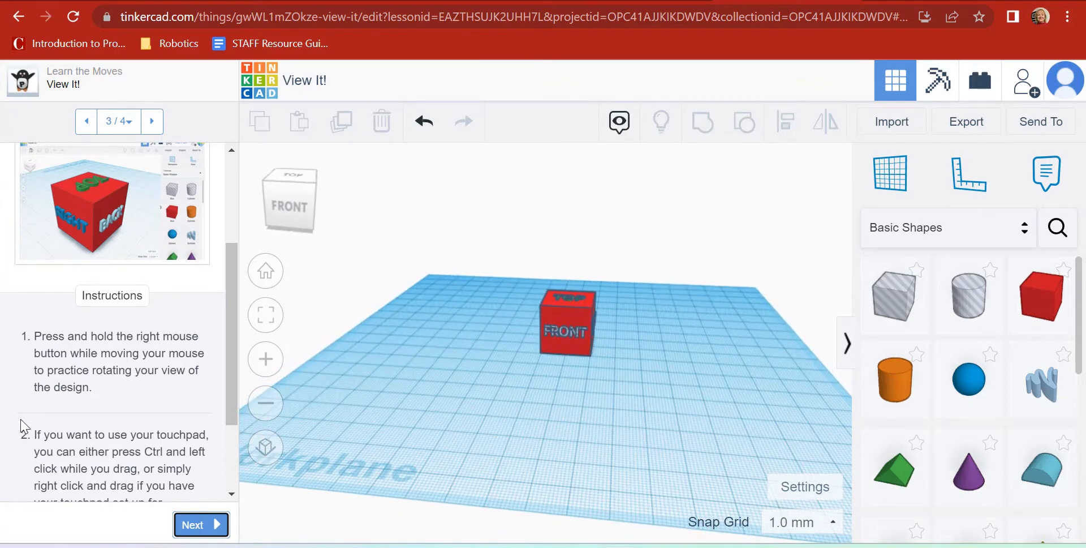
{"action": "scroll", "coordinate": [129, 435], "scroll_direction": "down", "scroll_amount": 1}
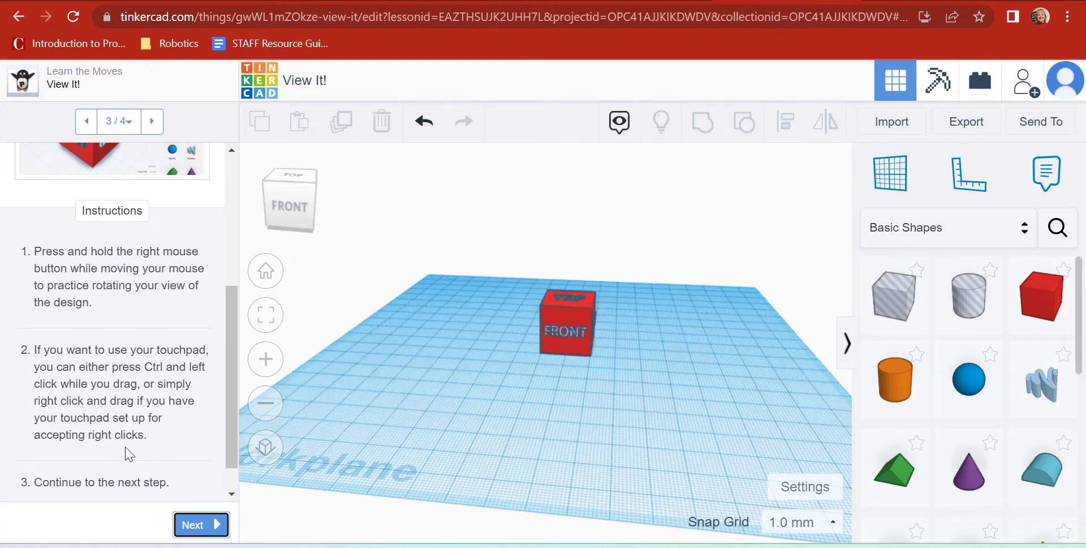
Step: Finish the View It! lesson, continue to the Move It! project and advance to its Move Each Box page
{"action": "left_click", "coordinate": [191, 524]}
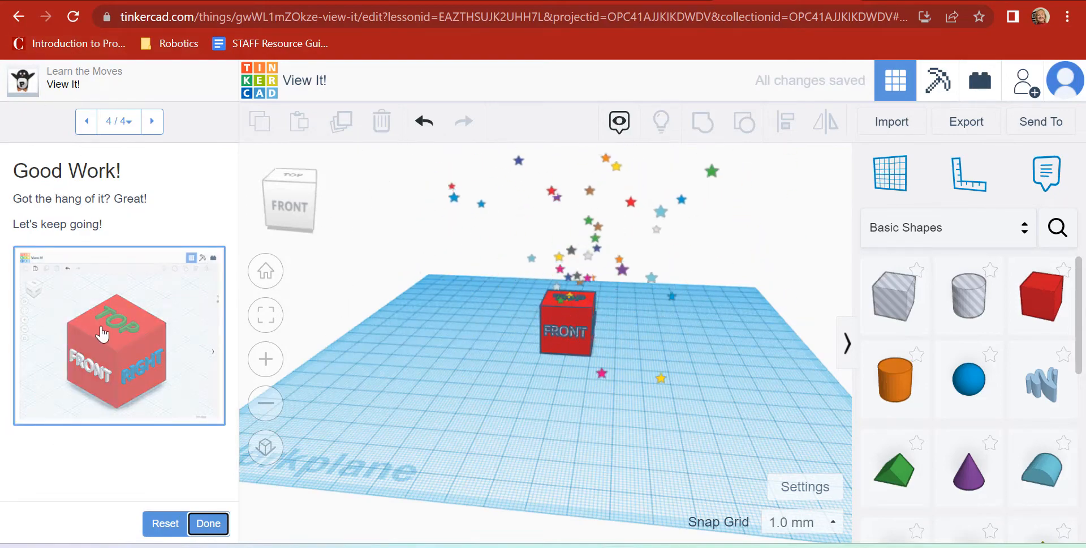
{"action": "left_click", "coordinate": [209, 524]}
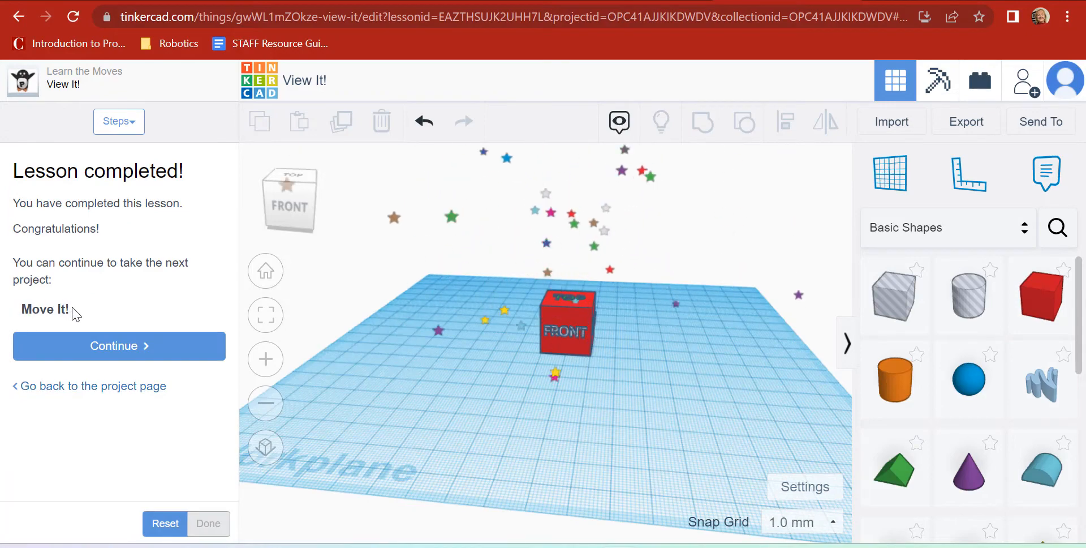
{"action": "left_click", "coordinate": [129, 347]}
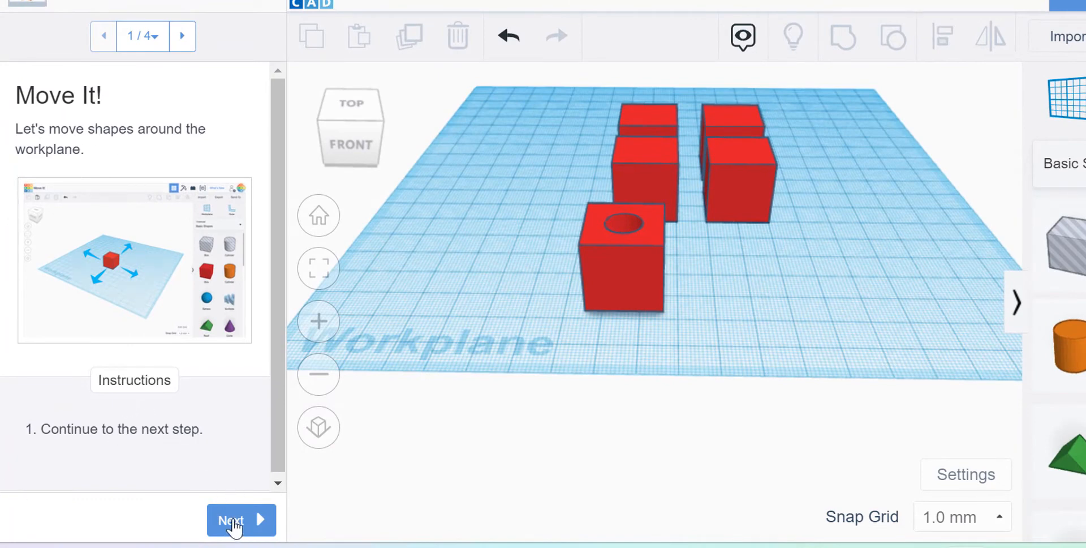
{"action": "left_click", "coordinate": [234, 525]}
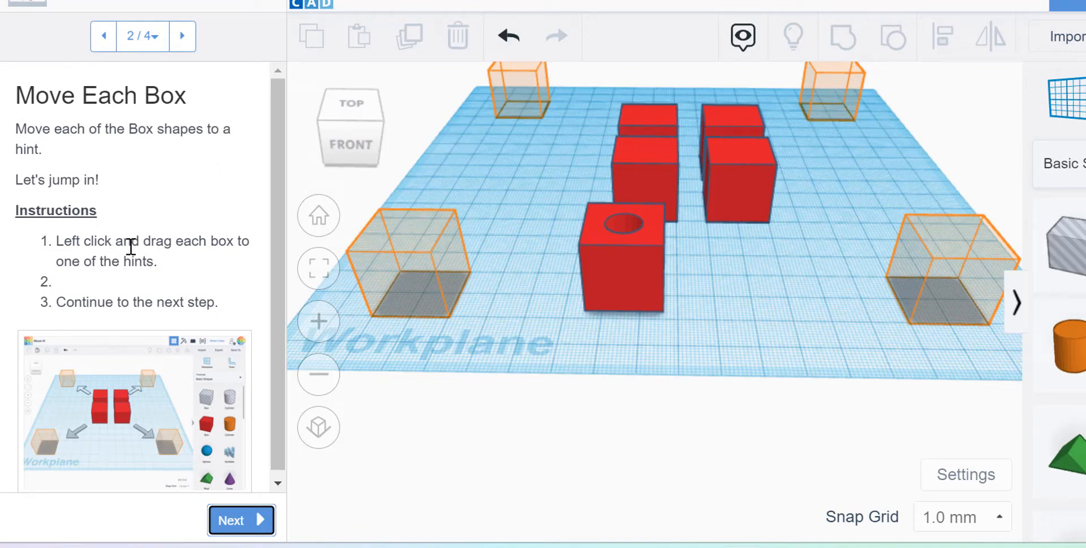
Step: Move the red box behind the one with the hole onto the front-left hint on the Workplane, and collapse the Shape inspector
{"action": "scroll", "coordinate": [736, 283], "scroll_direction": "up", "scroll_amount": 1}
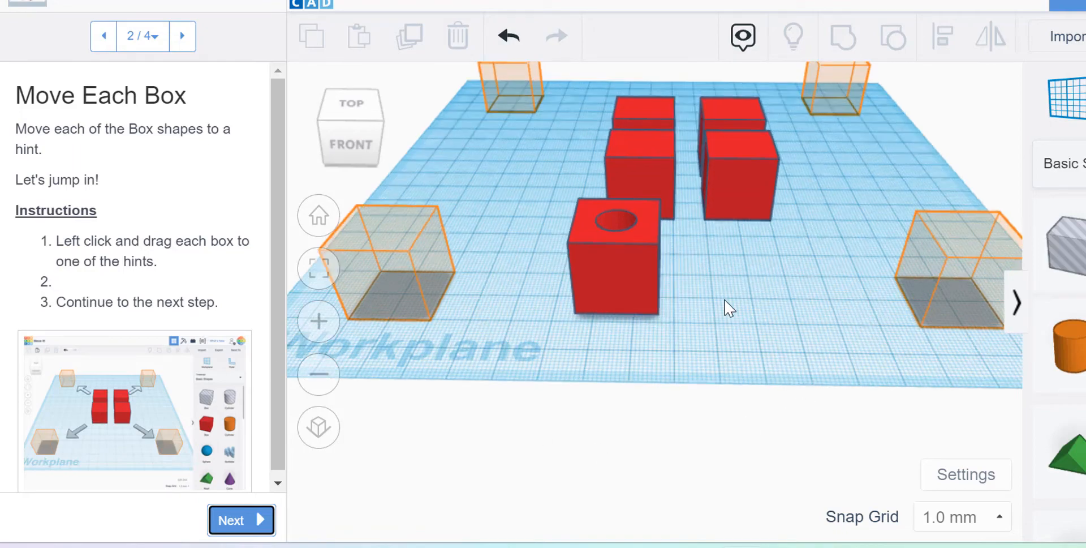
{"action": "scroll", "coordinate": [728, 309], "scroll_direction": "down", "scroll_amount": 3}
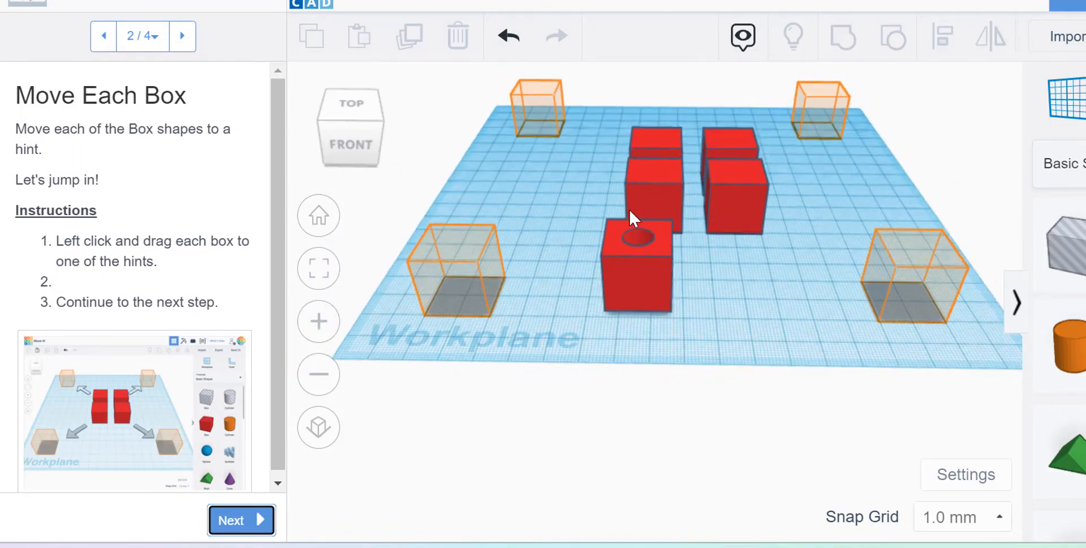
{"action": "left_click_drag", "start_coordinate": [643, 173], "coordinate": [436, 250]}
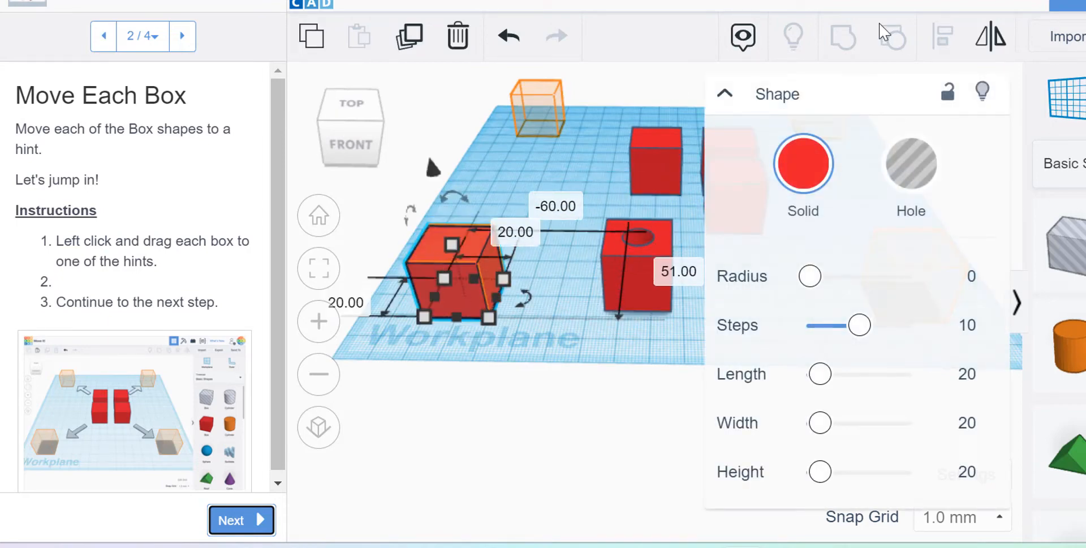
{"action": "left_click", "coordinate": [725, 94]}
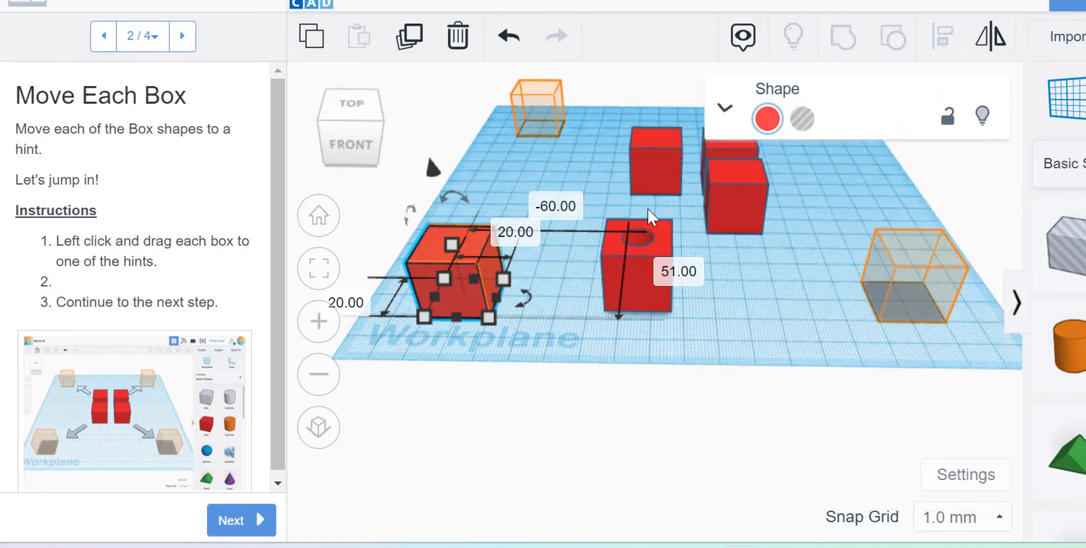
{"action": "left_click", "coordinate": [749, 319]}
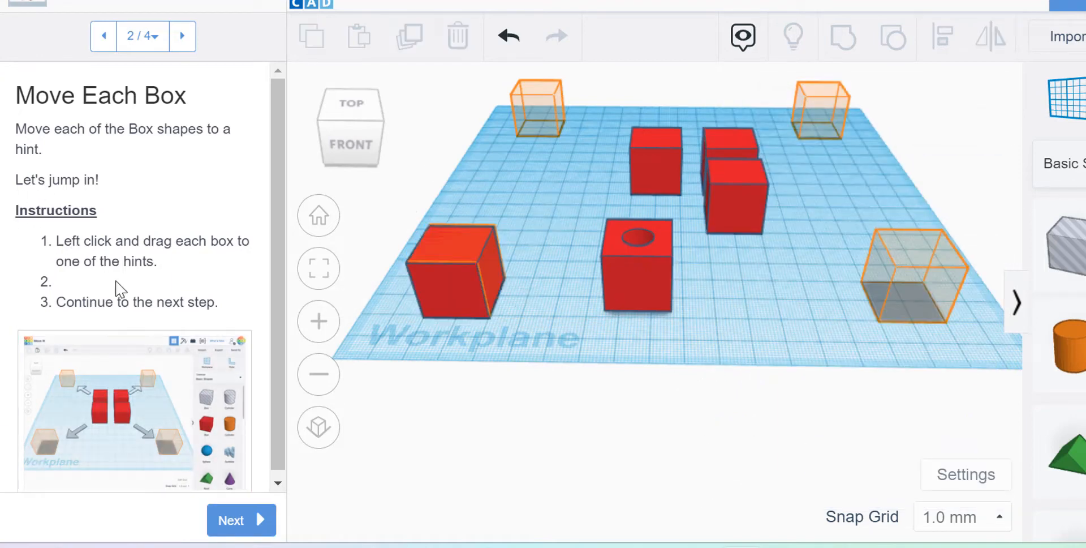
{"action": "scroll", "coordinate": [107, 259], "scroll_direction": "down", "scroll_amount": 1}
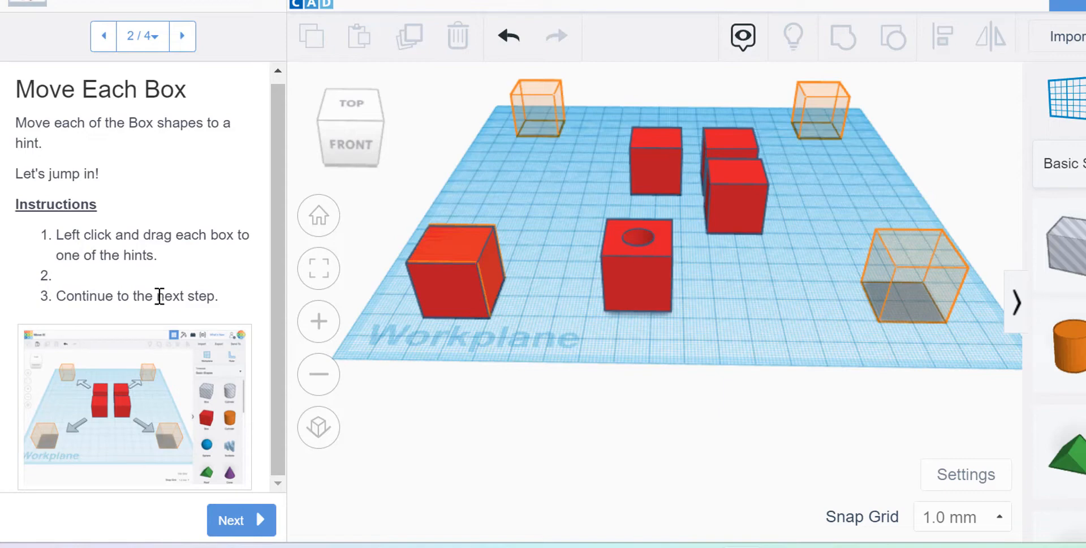
Step: Move another central box onto the back-left hint and, from a top view, adjust its position to fit the hint
{"action": "left_click_drag", "start_coordinate": [651, 158], "coordinate": [532, 101]}
{"action": "scroll", "coordinate": [505, 352], "scroll_direction": "down", "scroll_amount": 5}
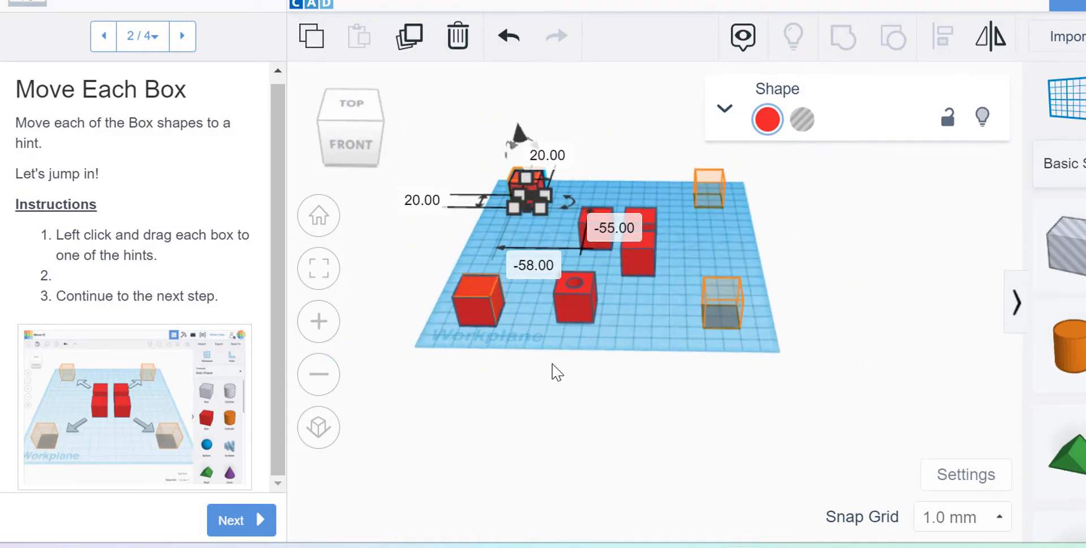
{"action": "scroll", "coordinate": [659, 311], "scroll_direction": "down", "scroll_amount": 1}
{"action": "right_click_drag", "start_coordinate": [662, 325], "coordinate": [660, 383]}
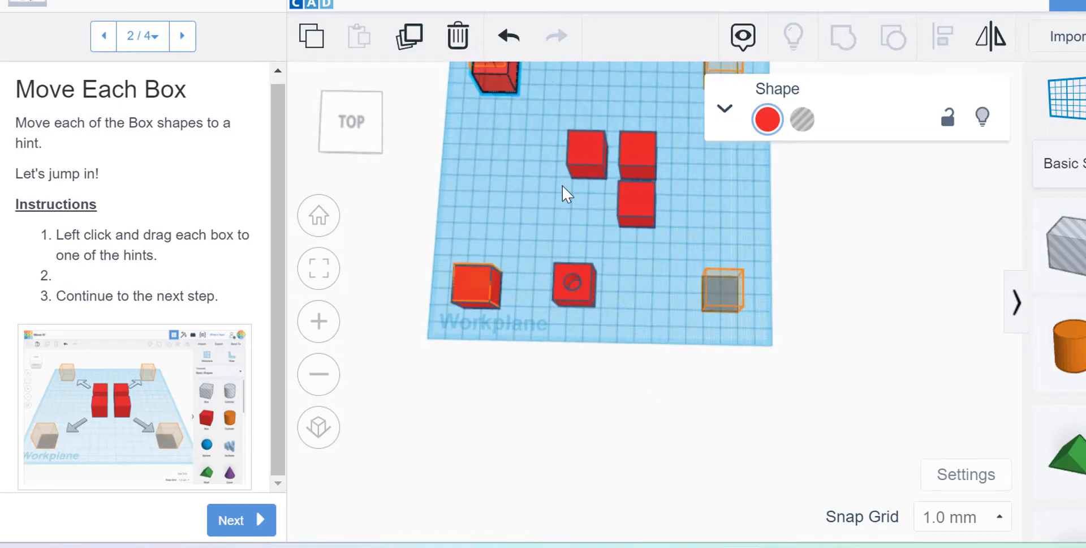
{"action": "middle_click_drag", "start_coordinate": [586, 187], "coordinate": [654, 354]}
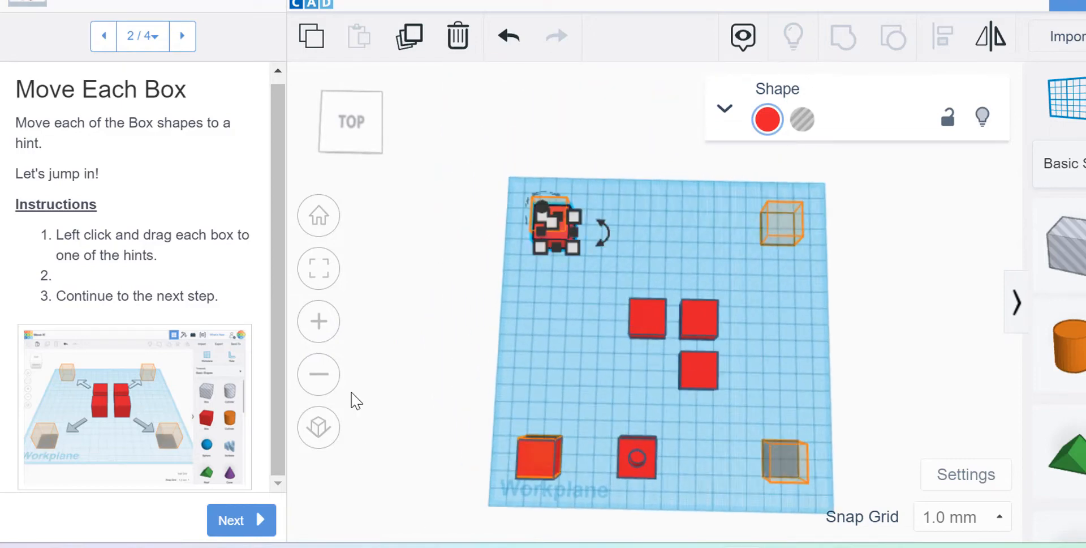
{"action": "left_click", "coordinate": [596, 321]}
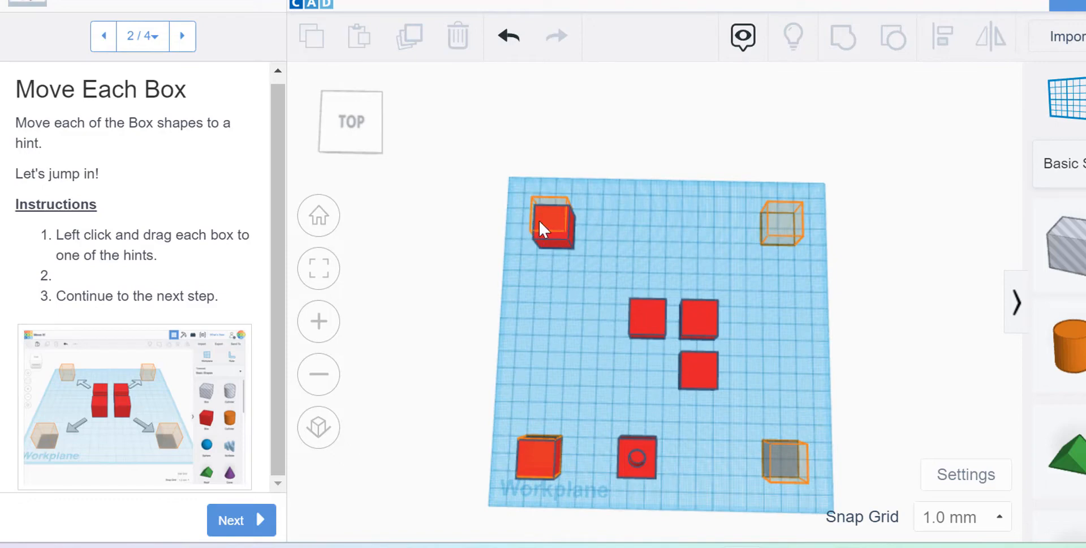
{"action": "mouse_move", "coordinate": [549, 223]}
{"action": "left_mouse_down"}
{"action": "mouse_move", "coordinate": [541, 211]}
{"action": "mouse_move", "coordinate": [549, 219]}
{"action": "left_mouse_up"}
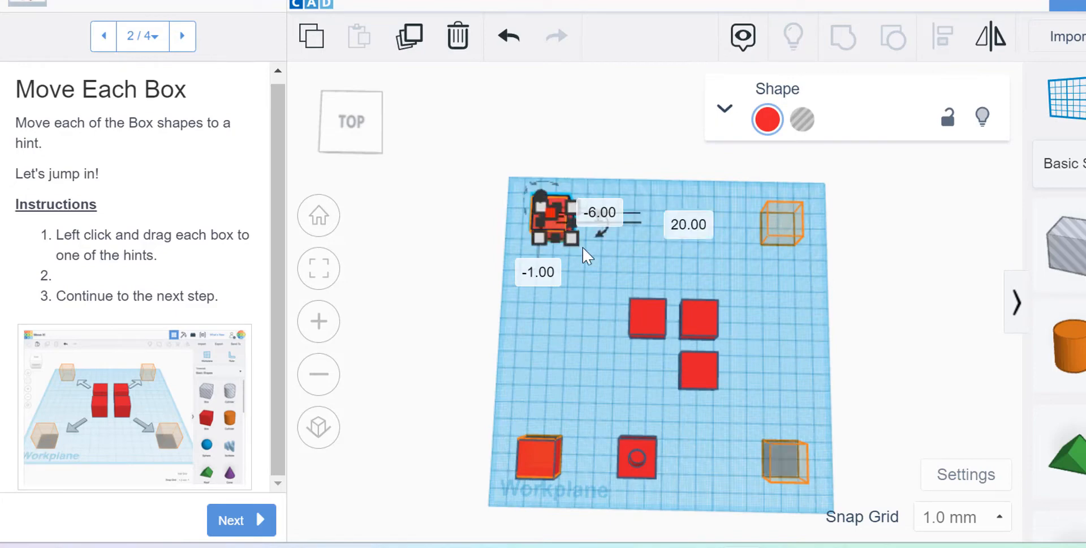
Step: Move two more central boxes onto the back-right and front-right hints, and continue to the Move Box Height page
{"action": "left_click_drag", "start_coordinate": [704, 321], "coordinate": [786, 216]}
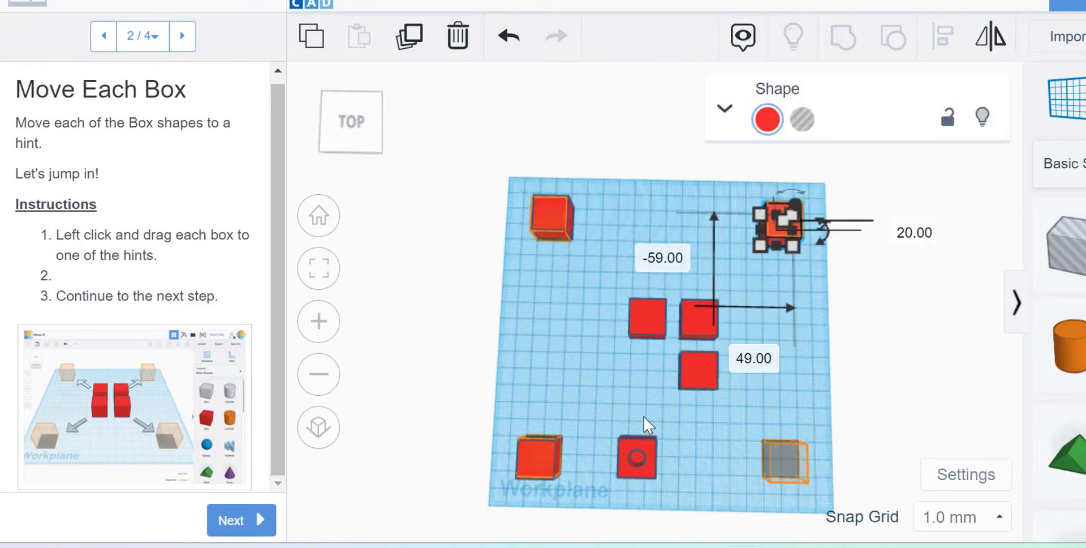
{"action": "left_click_drag", "start_coordinate": [709, 365], "coordinate": [795, 454]}
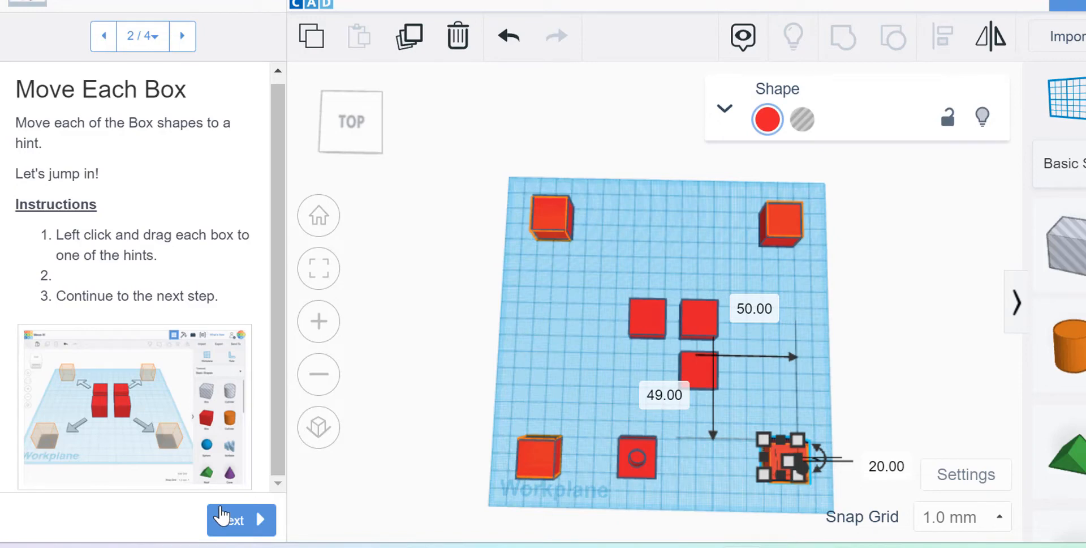
{"action": "left_click", "coordinate": [222, 516]}
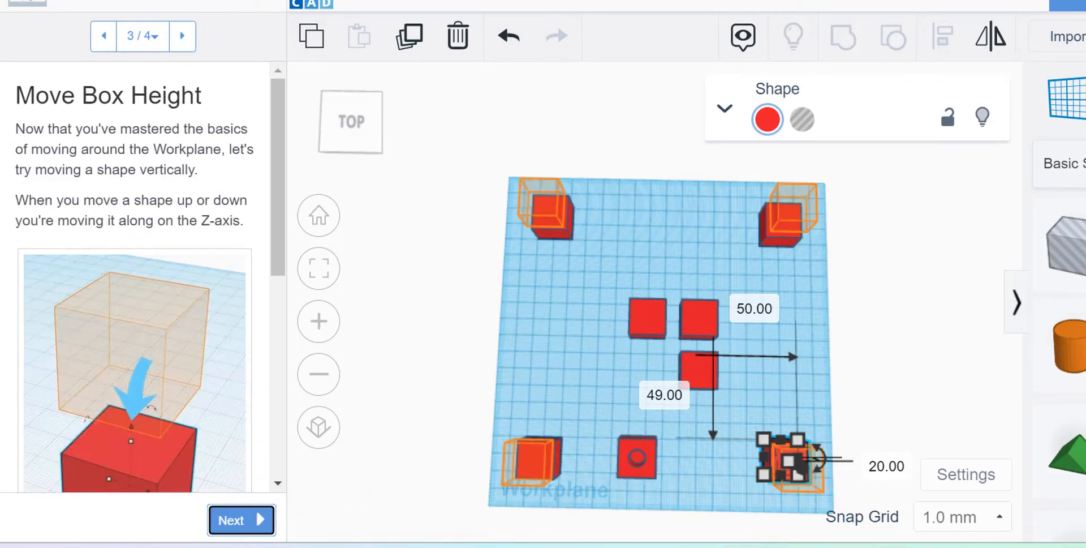
Step: Read the Move Box Height instructions and lift the front-left box off the Workplane into its hint
{"action": "scroll", "coordinate": [120, 136], "scroll_direction": "down", "scroll_amount": 5}
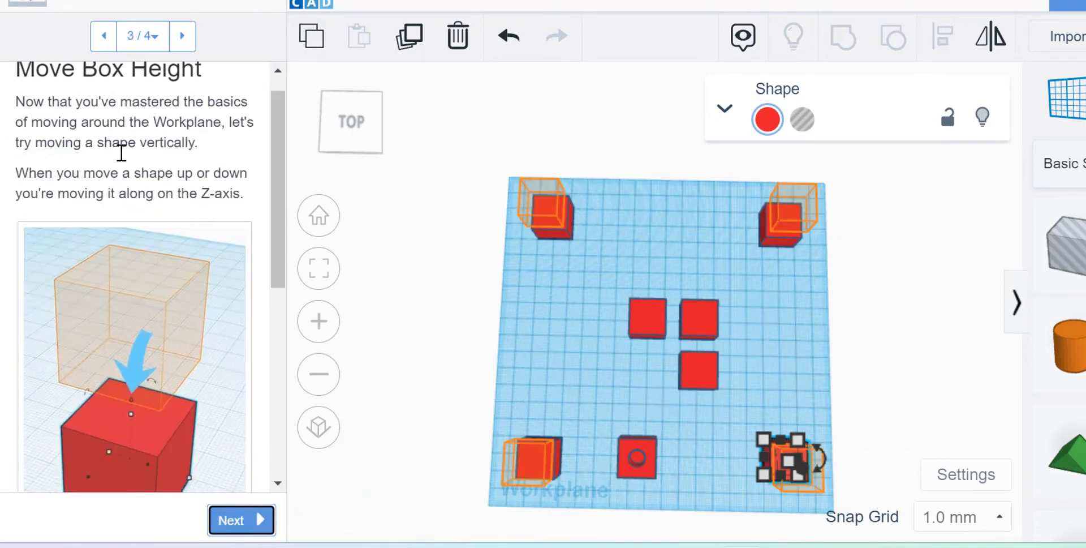
{"action": "scroll", "coordinate": [141, 385], "scroll_direction": "up", "scroll_amount": 5}
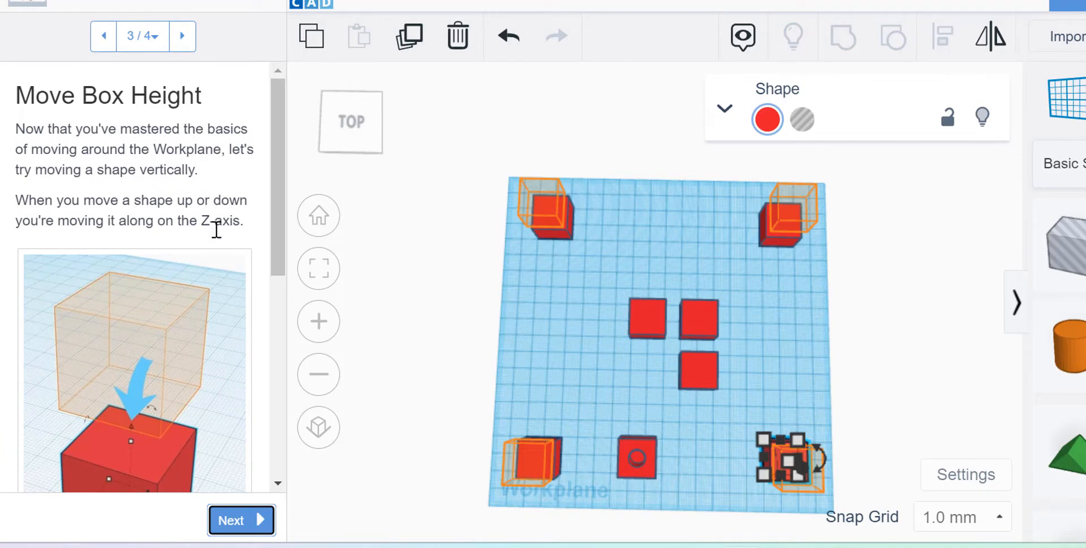
{"action": "left_click_drag", "start_coordinate": [264, 203], "coordinate": [286, 372]}
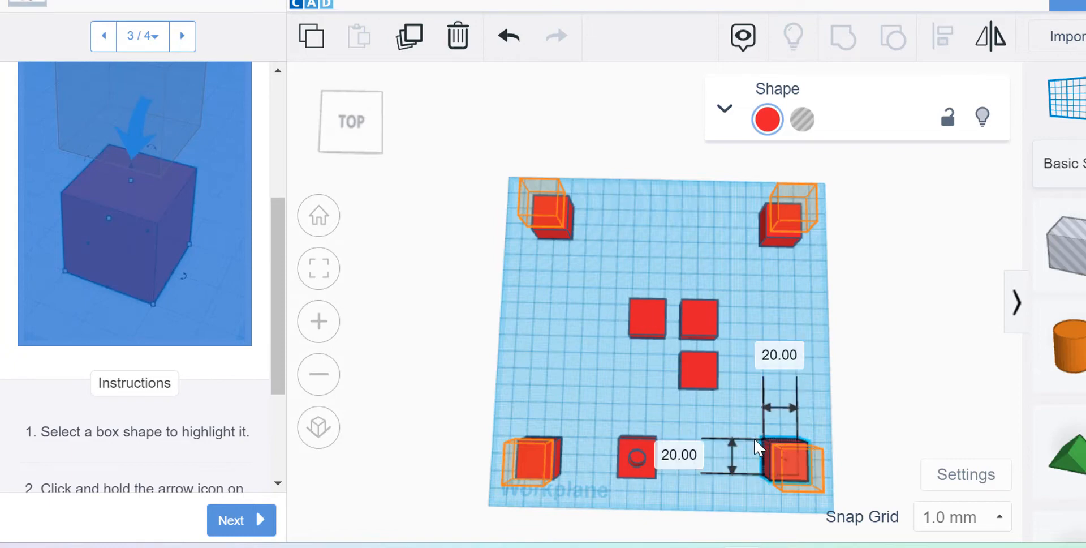
{"action": "right_click_drag", "start_coordinate": [765, 438], "coordinate": [769, 348]}
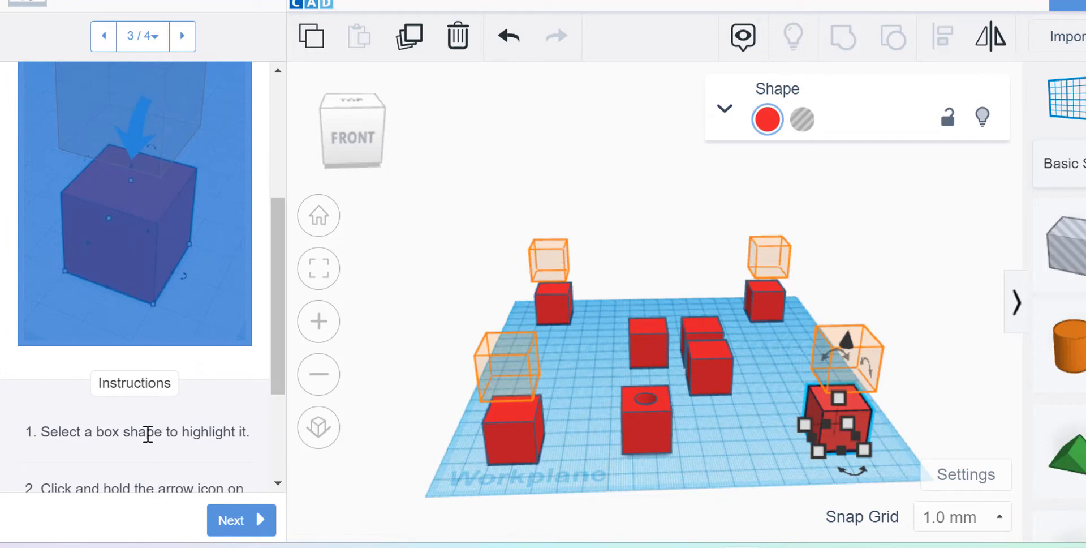
{"action": "left_click_drag", "start_coordinate": [279, 364], "coordinate": [281, 455]}
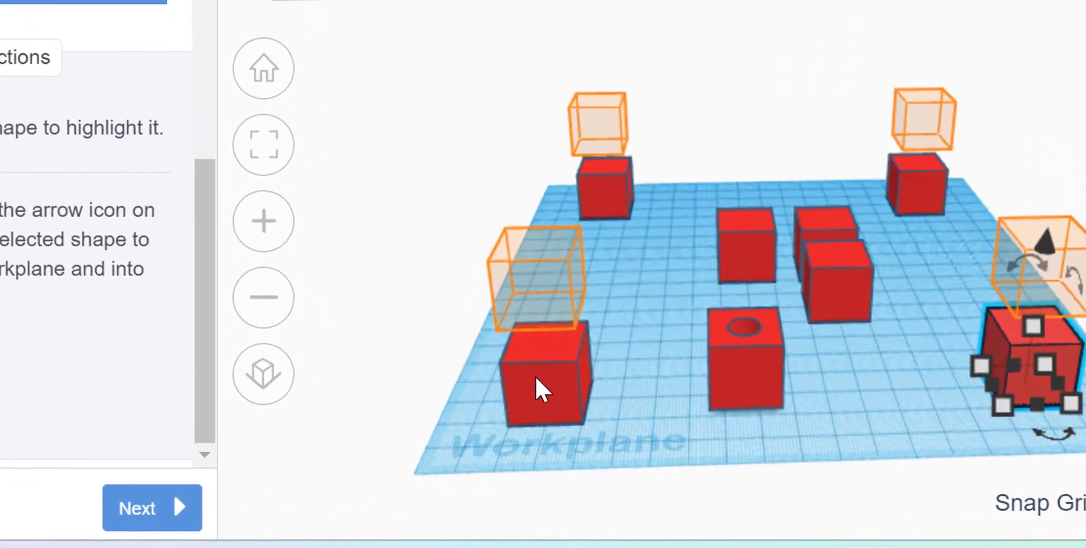
{"action": "left_click", "coordinate": [540, 389]}
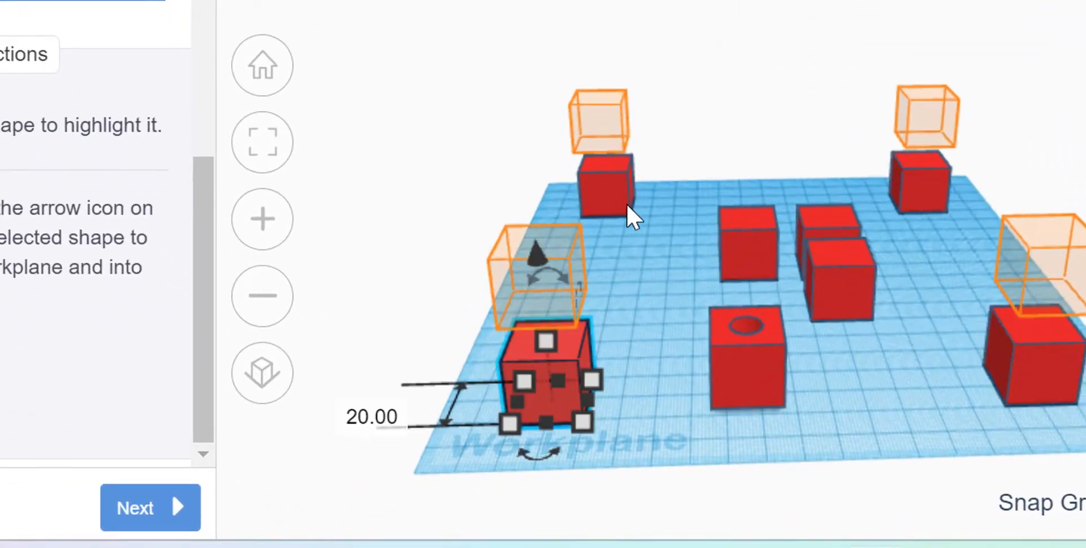
{"action": "left_click_drag", "start_coordinate": [536, 253], "coordinate": [538, 141]}
Step: Raise the back-left box off the Workplane and return from the final lesson page to the Move Box Height instructions
{"action": "left_click", "coordinate": [607, 208]}
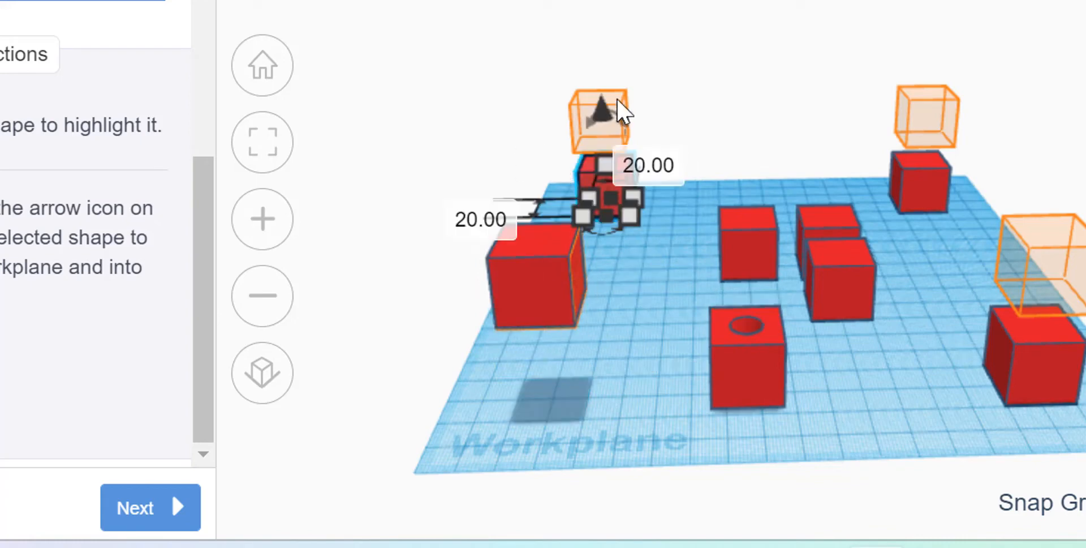
{"action": "left_click", "coordinate": [136, 506]}
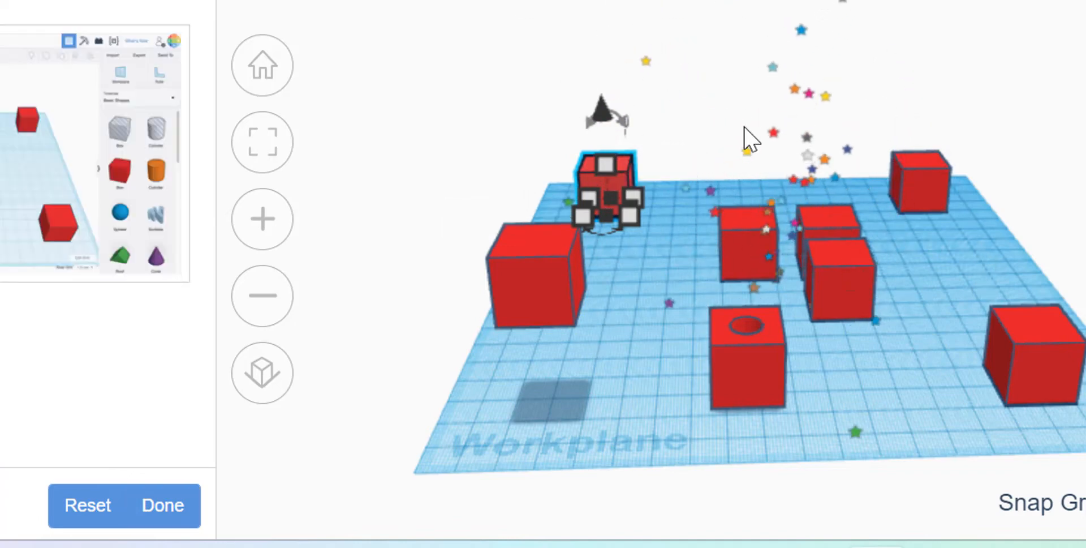
{"action": "left_click_drag", "start_coordinate": [598, 120], "coordinate": [612, 66]}
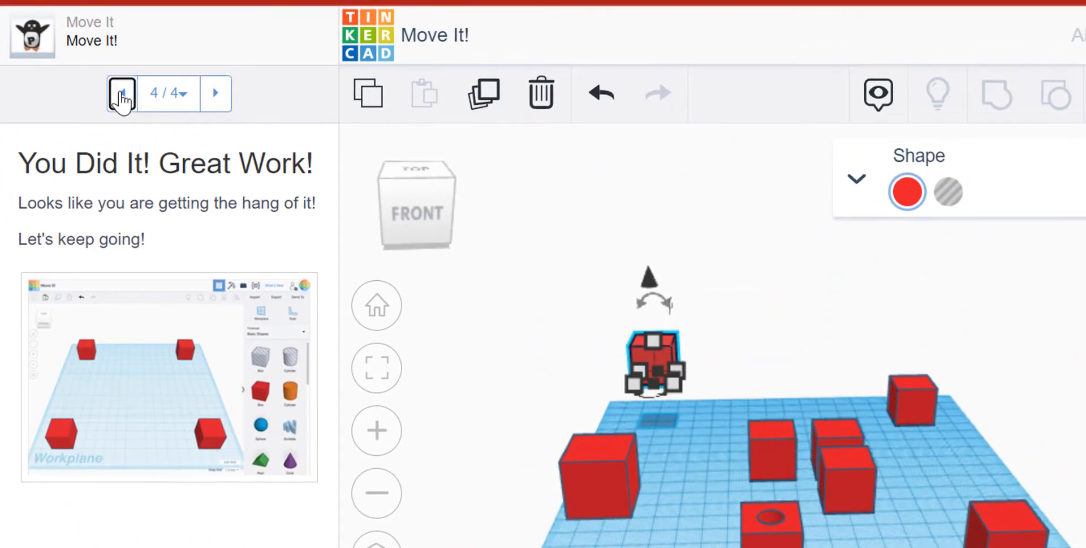
{"action": "left_click", "coordinate": [122, 97]}
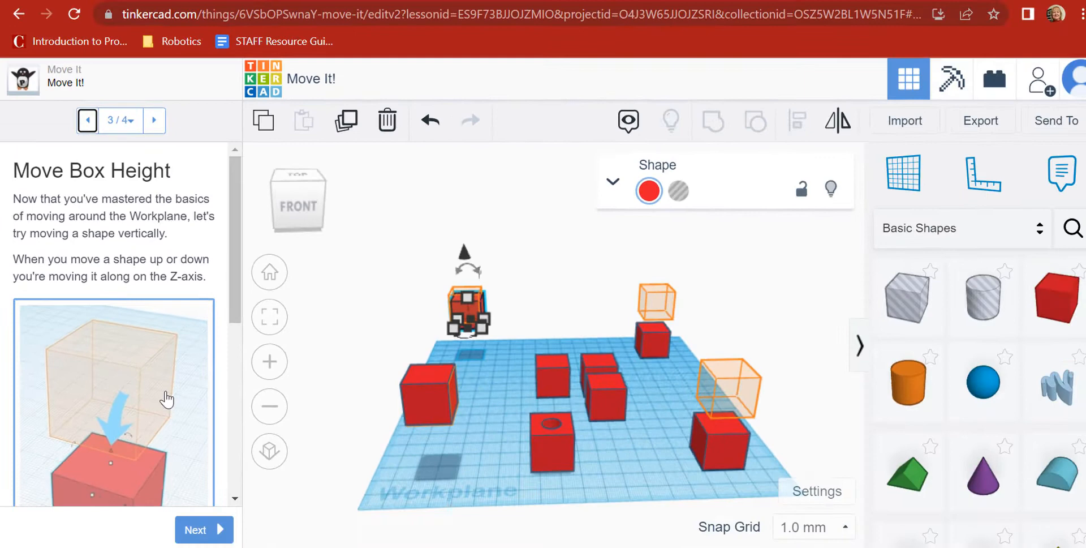
{"action": "scroll", "coordinate": [166, 398], "scroll_direction": "down", "scroll_amount": 5}
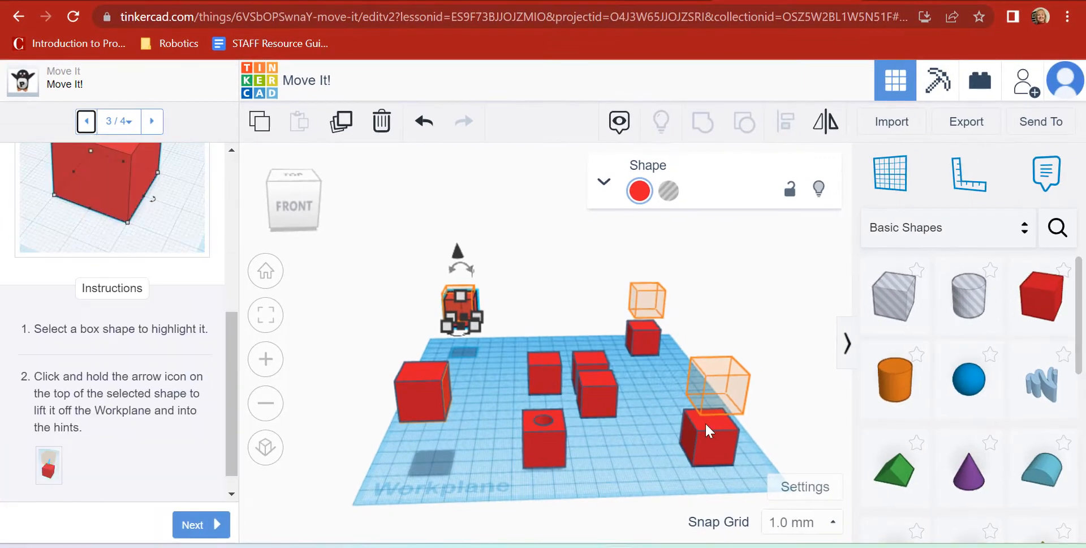
Step: Lift the front-right box 28 mm and the back-right box 29 mm off the Workplane into their hints
{"action": "left_click", "coordinate": [528, 433]}
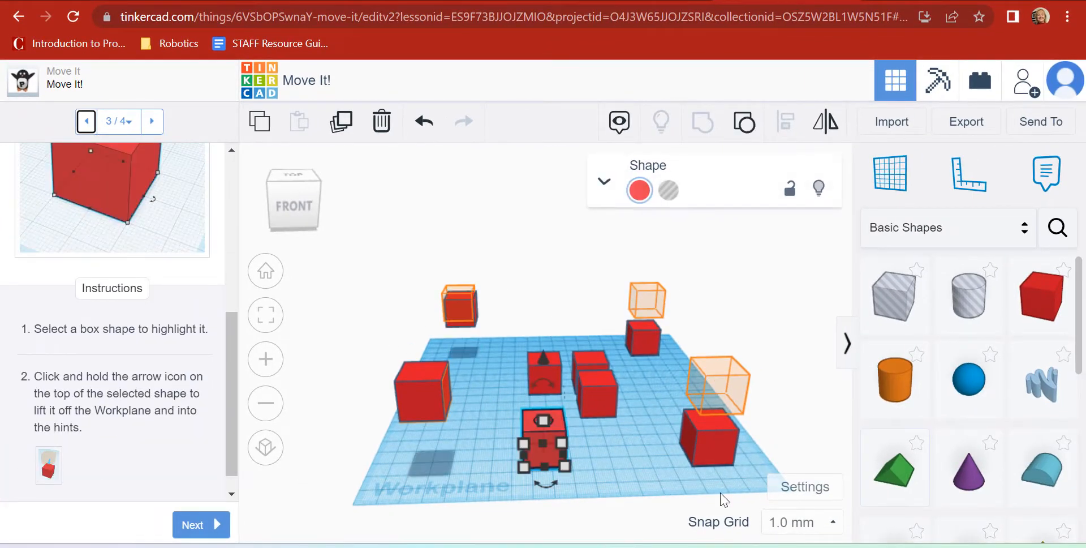
{"action": "left_click", "coordinate": [710, 436]}
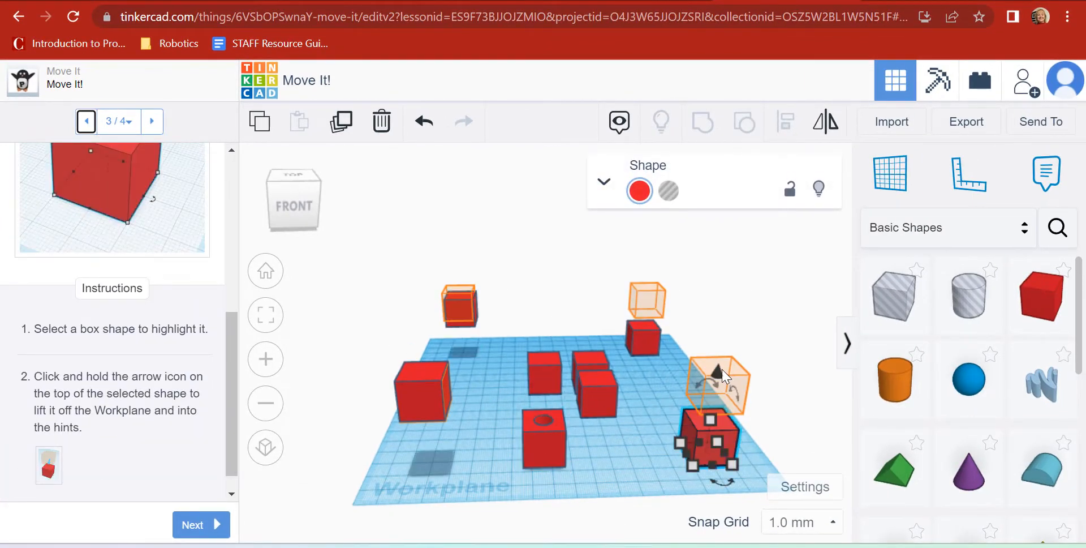
{"action": "left_click_drag", "start_coordinate": [717, 372], "coordinate": [723, 315]}
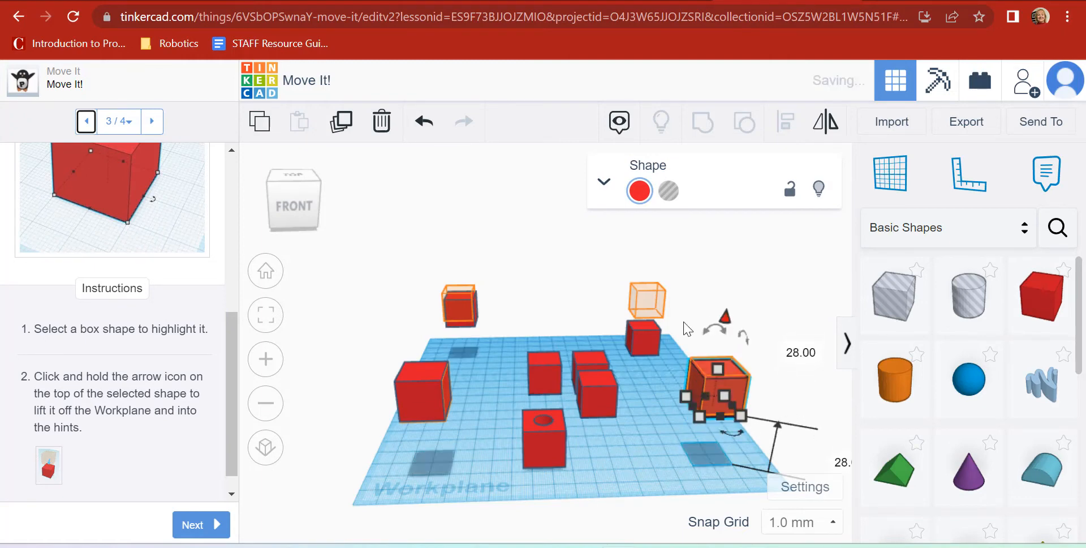
{"action": "left_click", "coordinate": [642, 335]}
{"action": "left_click_drag", "start_coordinate": [649, 298], "coordinate": [649, 261]}
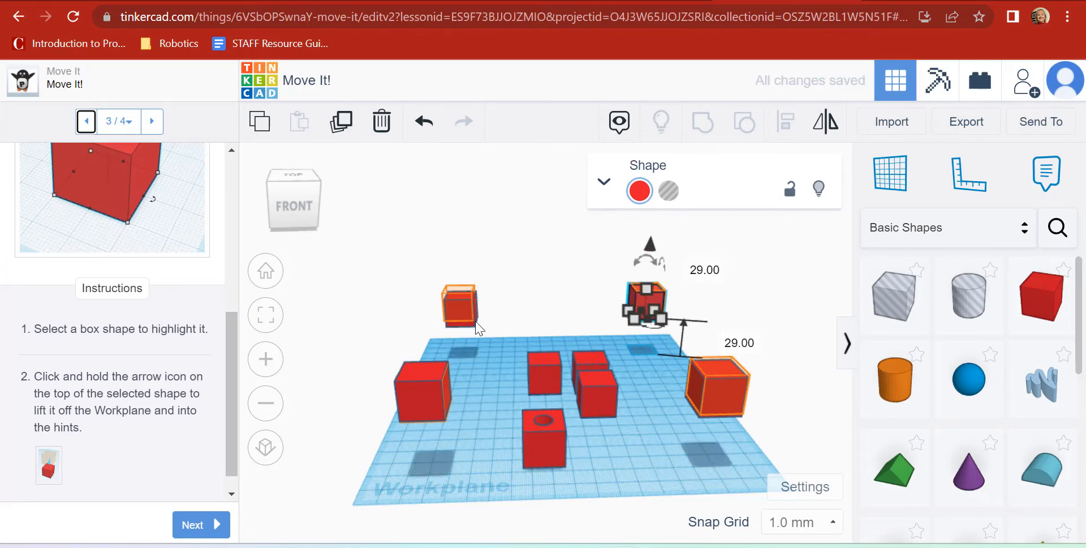
Step: Adjust the back-left box's height above the Workplane to 28 mm to fit its hint, and advance to the final Move It! page
{"action": "left_click", "coordinate": [463, 310]}
{"action": "left_click_drag", "start_coordinate": [458, 251], "coordinate": [458, 248]}
{"action": "left_click", "coordinate": [199, 526]}
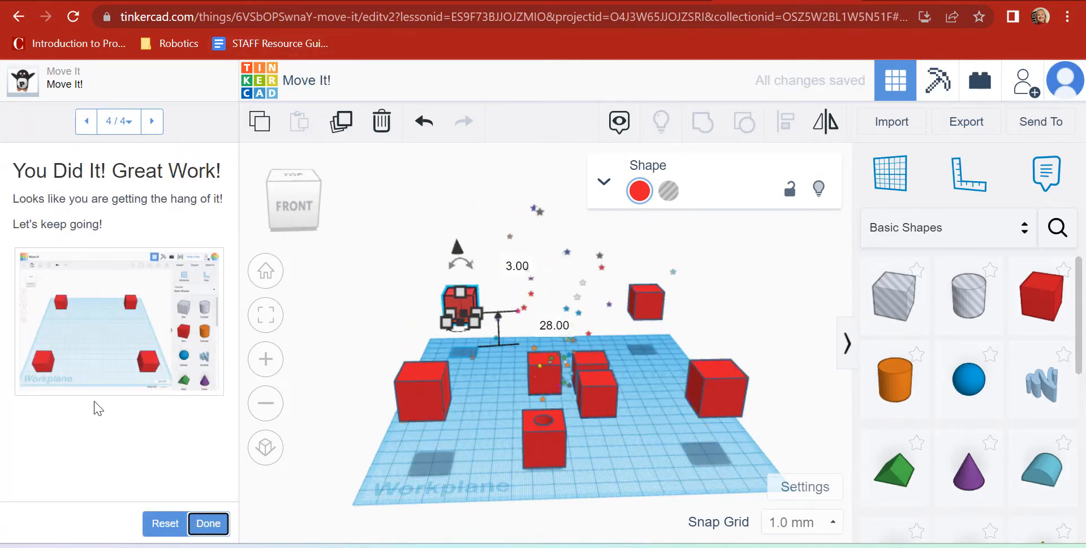
Step: Finish the Move It! lesson, continue to the Rotate It! project and advance to its Rotate Each Box page
{"action": "left_click", "coordinate": [208, 522]}
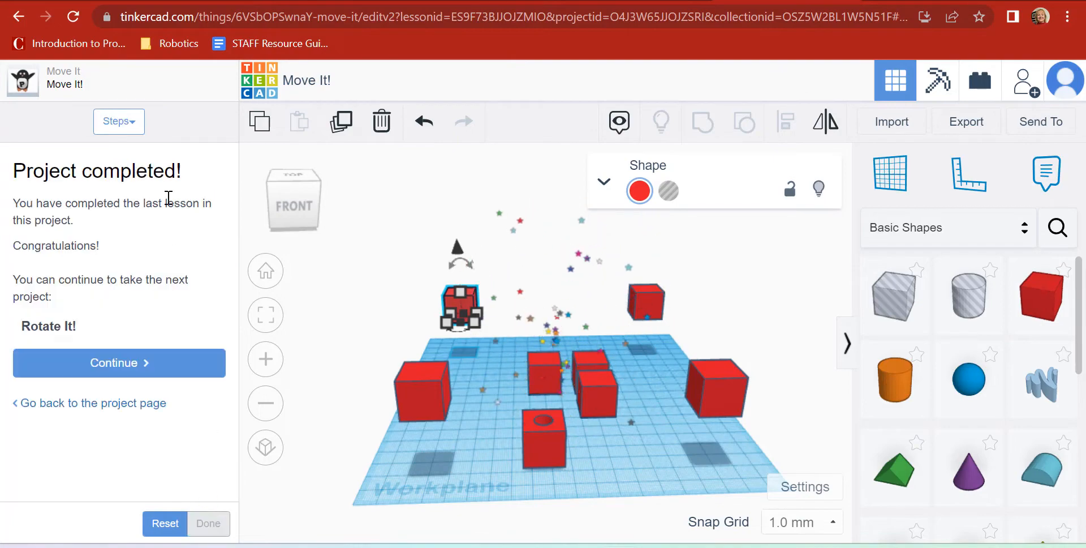
{"action": "left_click", "coordinate": [111, 367]}
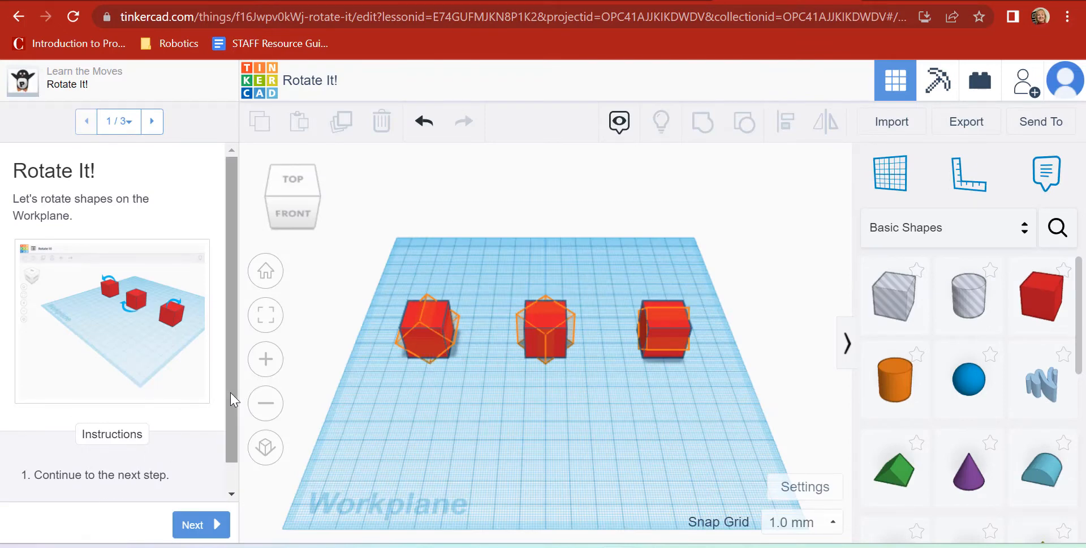
{"action": "left_click_drag", "start_coordinate": [230, 392], "coordinate": [232, 449]}
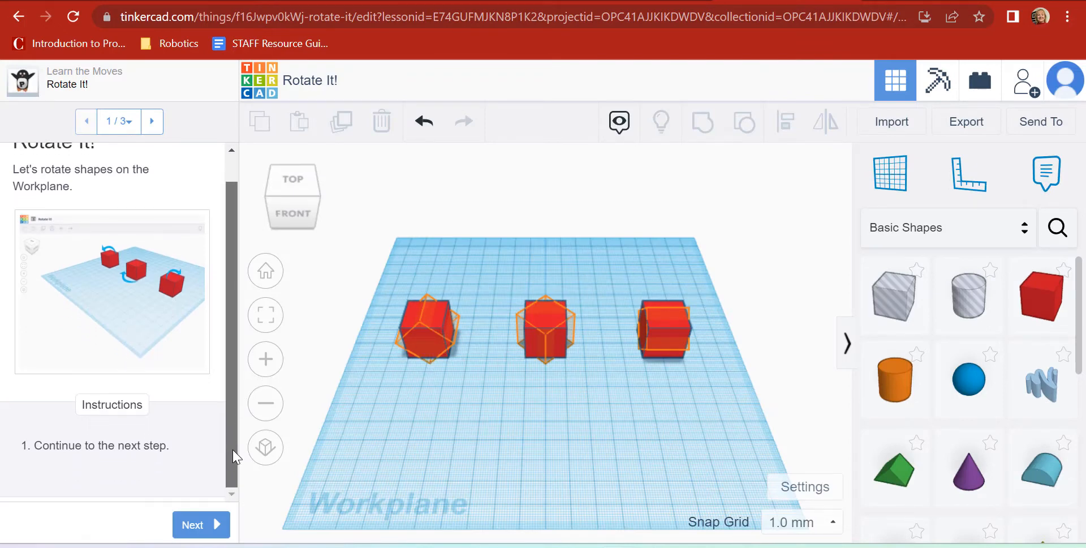
{"action": "left_click", "coordinate": [198, 517]}
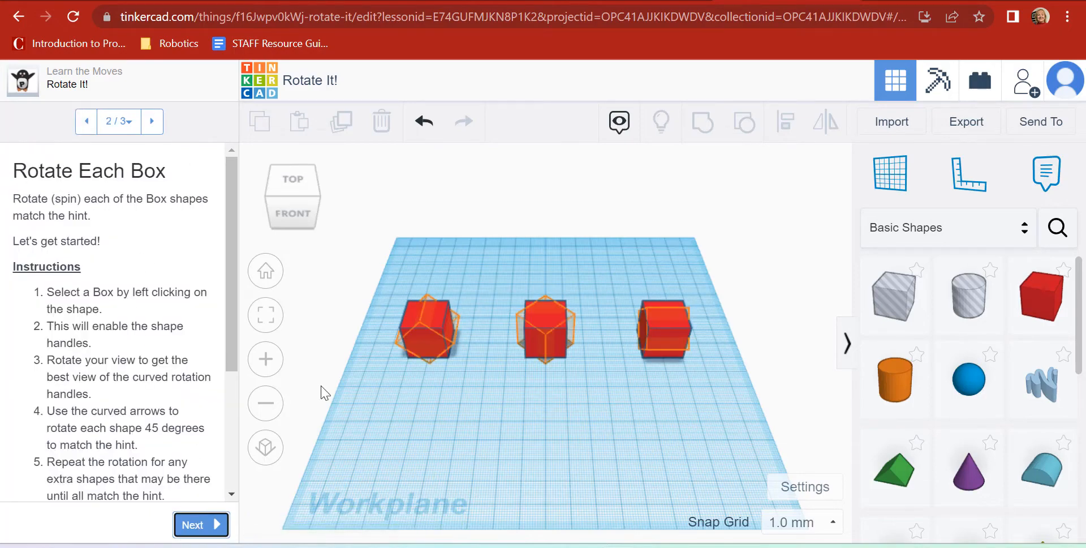
Step: Collapse the Shape inspector and, from a front view, rotate the leftmost box 45 degrees to match its hint
{"action": "left_click", "coordinate": [423, 346]}
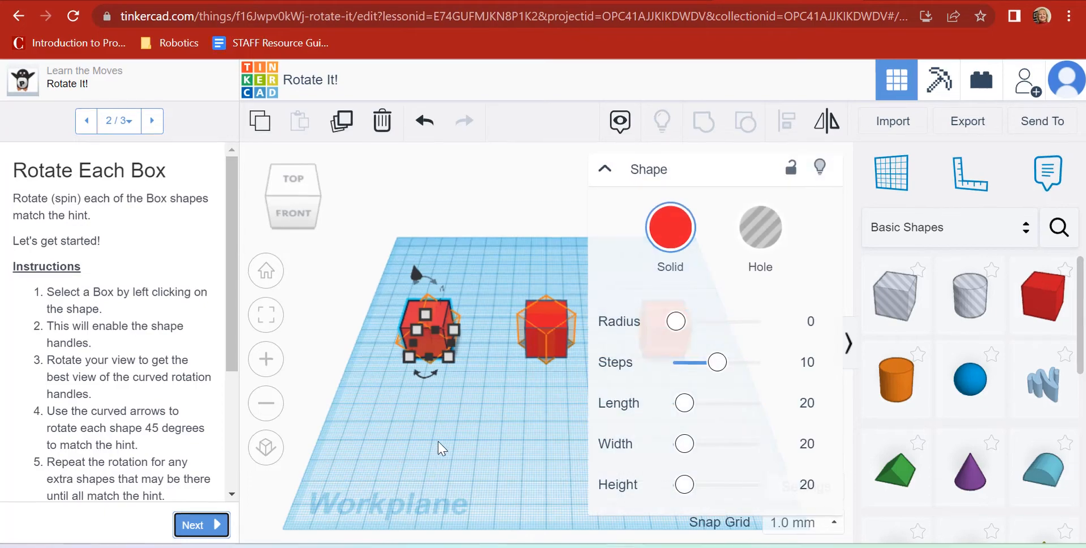
{"action": "right_click_drag", "start_coordinate": [438, 442], "coordinate": [458, 397]}
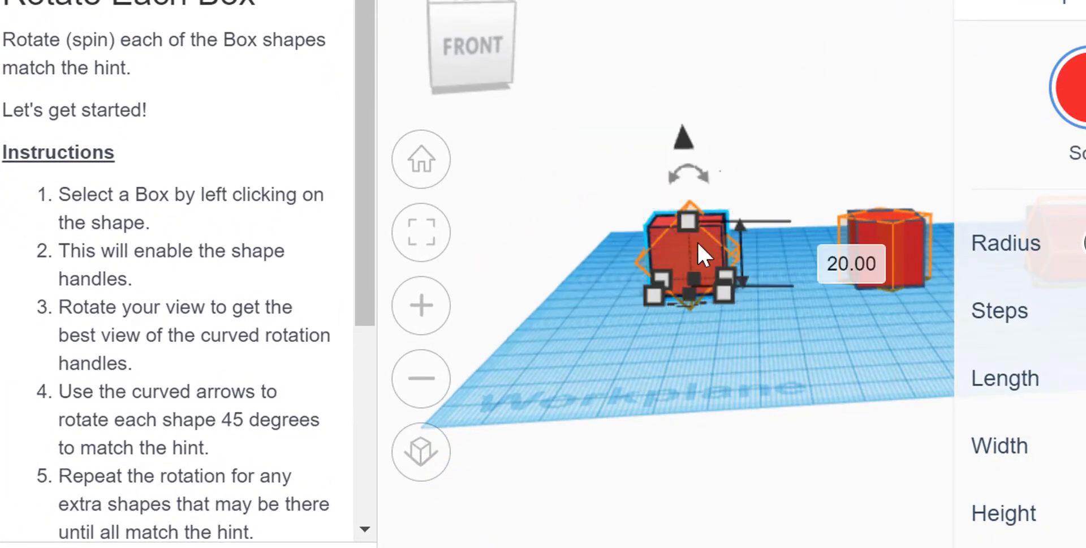
{"action": "right_click_drag", "start_coordinate": [729, 341], "coordinate": [693, 322]}
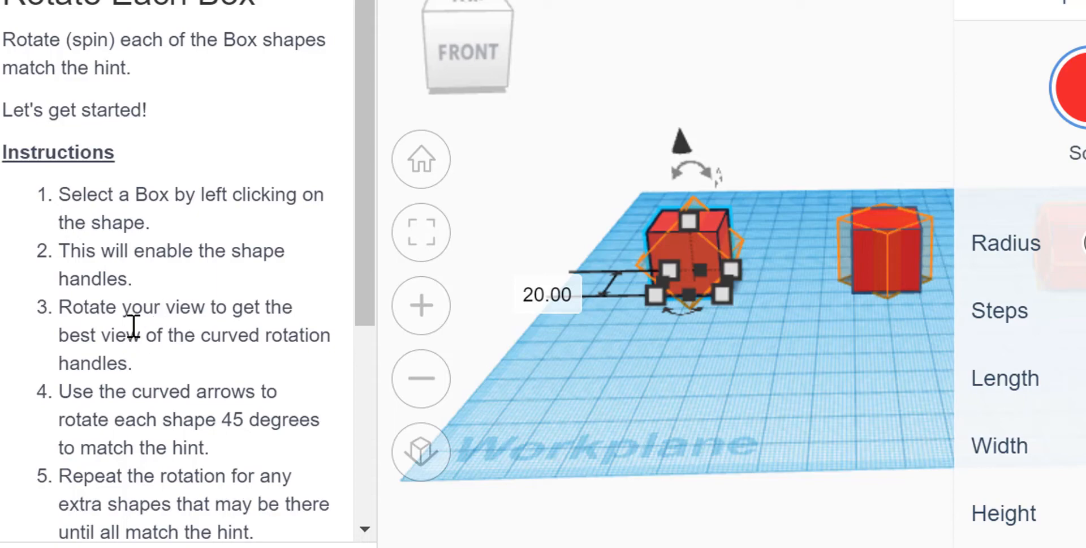
{"action": "right_click_drag", "start_coordinate": [752, 367], "coordinate": [772, 359]}
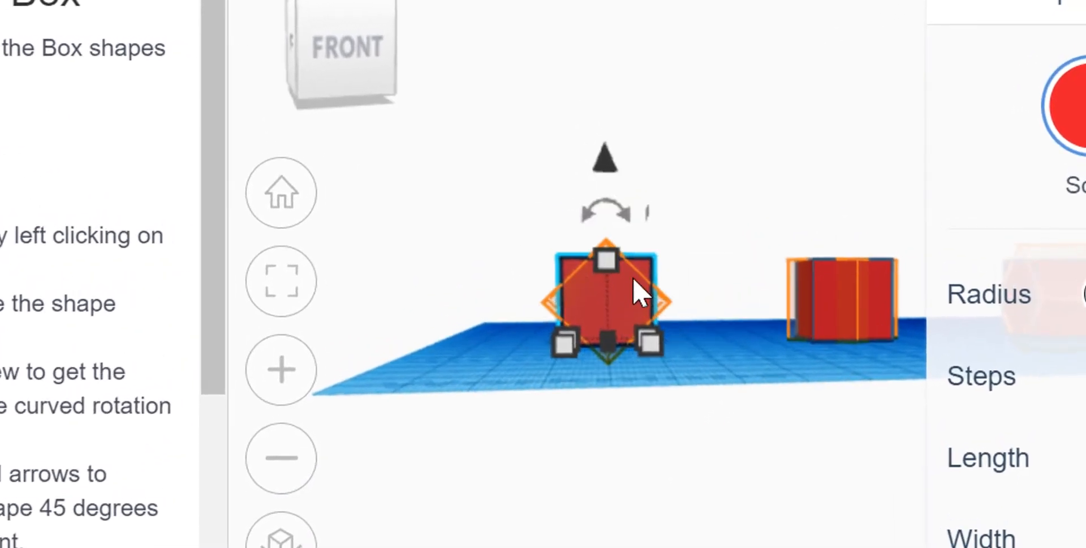
{"action": "scroll", "coordinate": [545, 390], "scroll_direction": "down", "scroll_amount": 2}
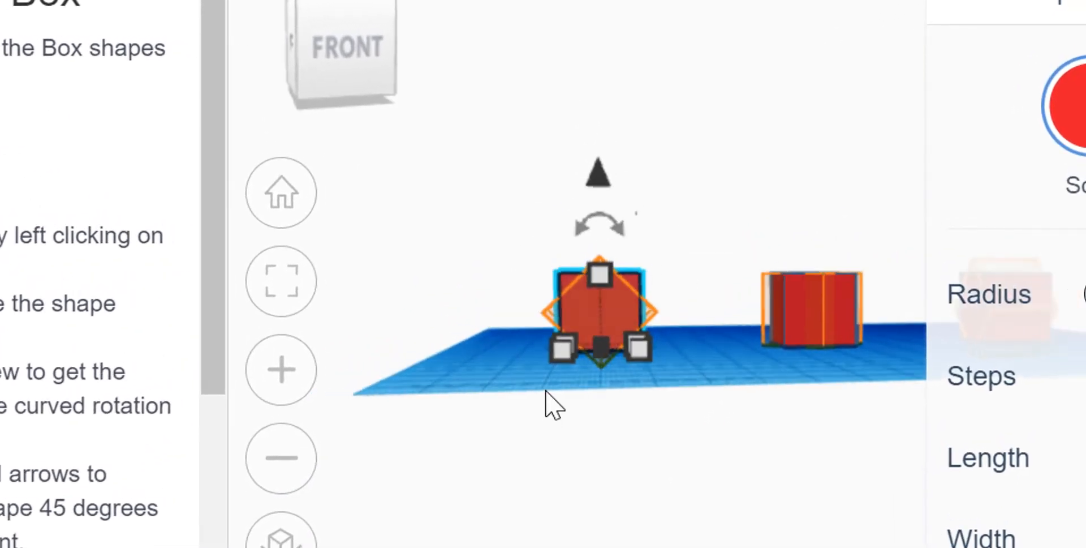
{"action": "scroll", "coordinate": [545, 389], "scroll_direction": "up", "scroll_amount": 3}
{"action": "scroll", "coordinate": [872, 352], "scroll_direction": "up", "scroll_amount": 1}
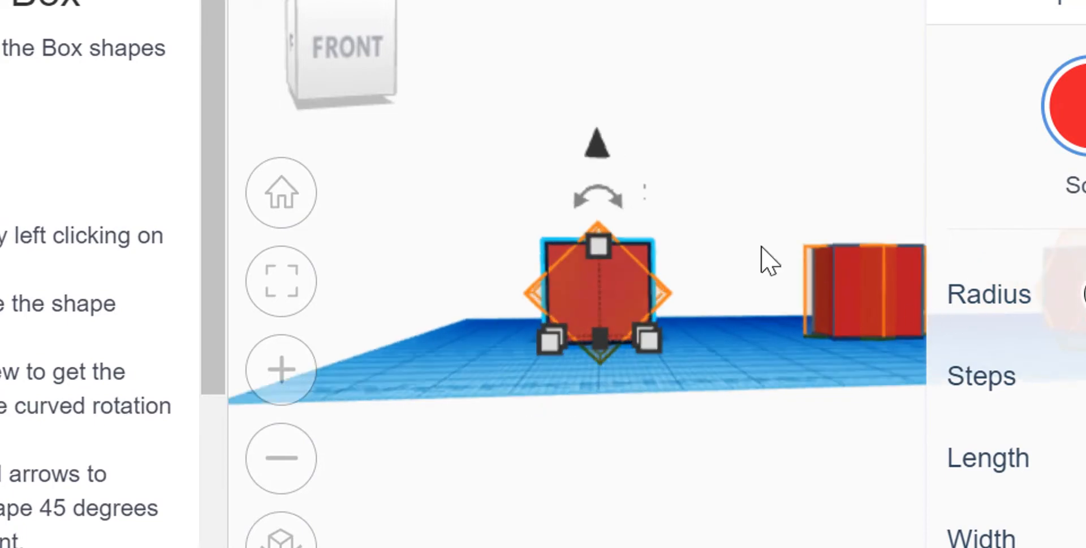
{"action": "left_click", "coordinate": [960, 12]}
{"action": "scroll", "coordinate": [636, 250], "scroll_direction": "up", "scroll_amount": 2}
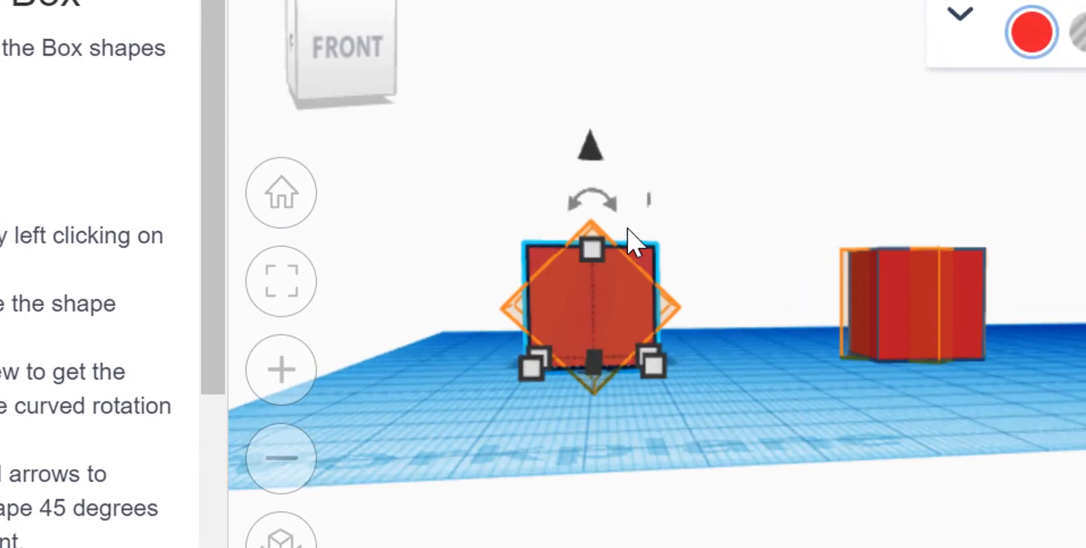
{"action": "mouse_move", "coordinate": [583, 213]}
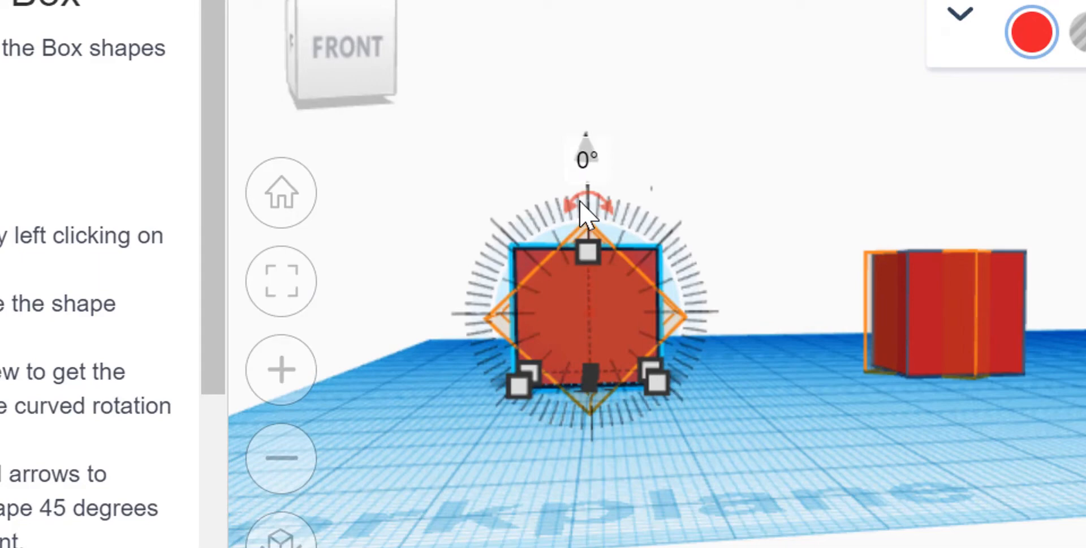
{"action": "left_click_drag", "start_coordinate": [577, 193], "coordinate": [515, 236]}
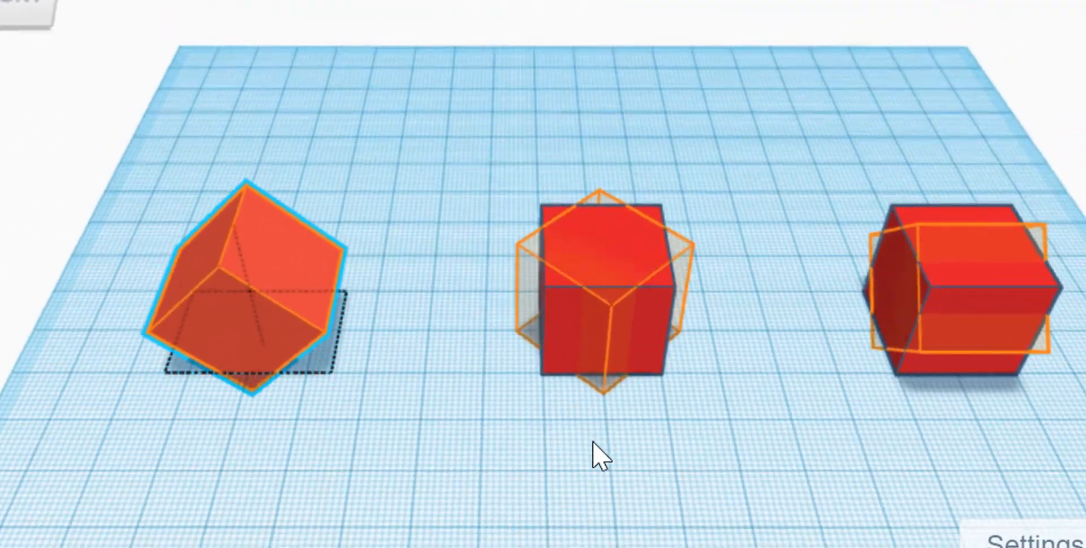
Step: From a top view, rotate the middle box -45° about its vertical axis to match its hint
{"action": "left_click", "coordinate": [623, 266]}
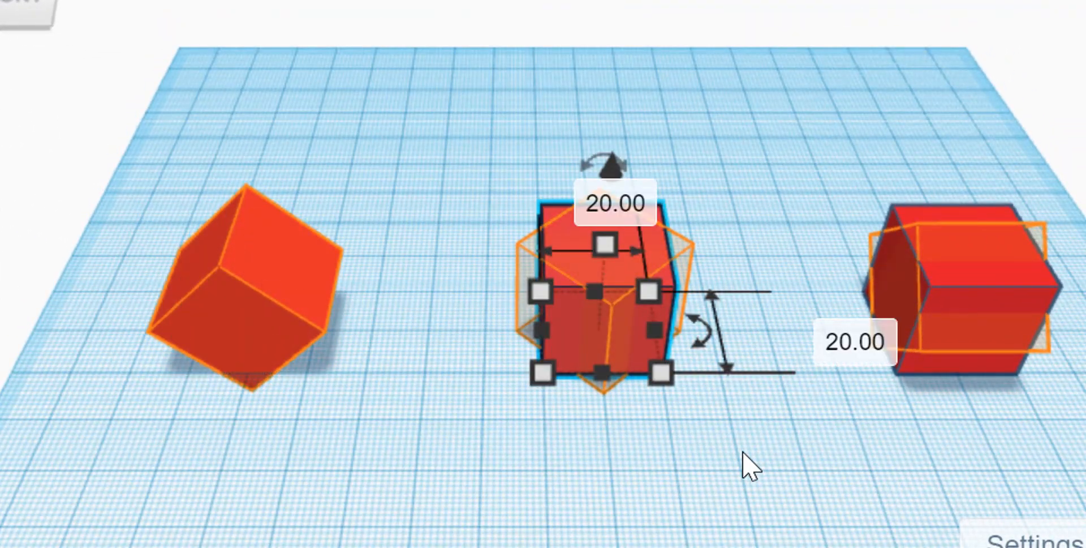
{"action": "right_click_drag", "start_coordinate": [742, 451], "coordinate": [720, 546]}
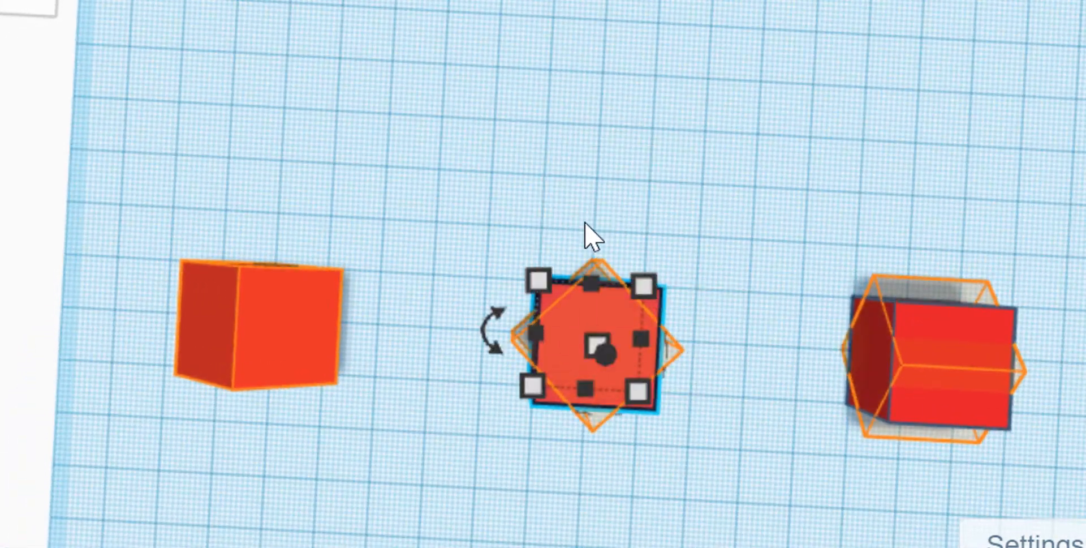
{"action": "mouse_move", "coordinate": [491, 342]}
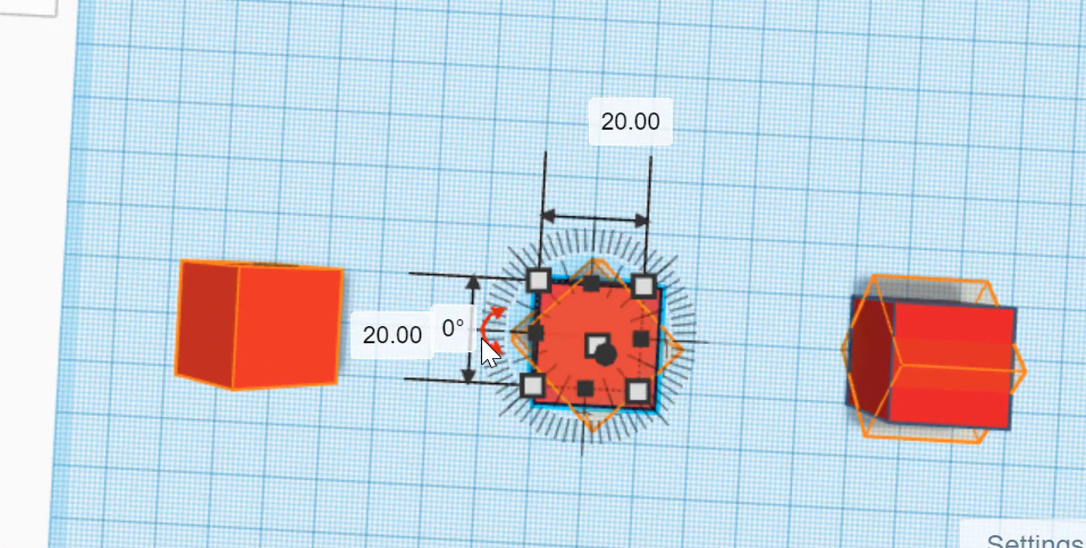
{"action": "left_click_drag", "start_coordinate": [481, 337], "coordinate": [526, 308]}
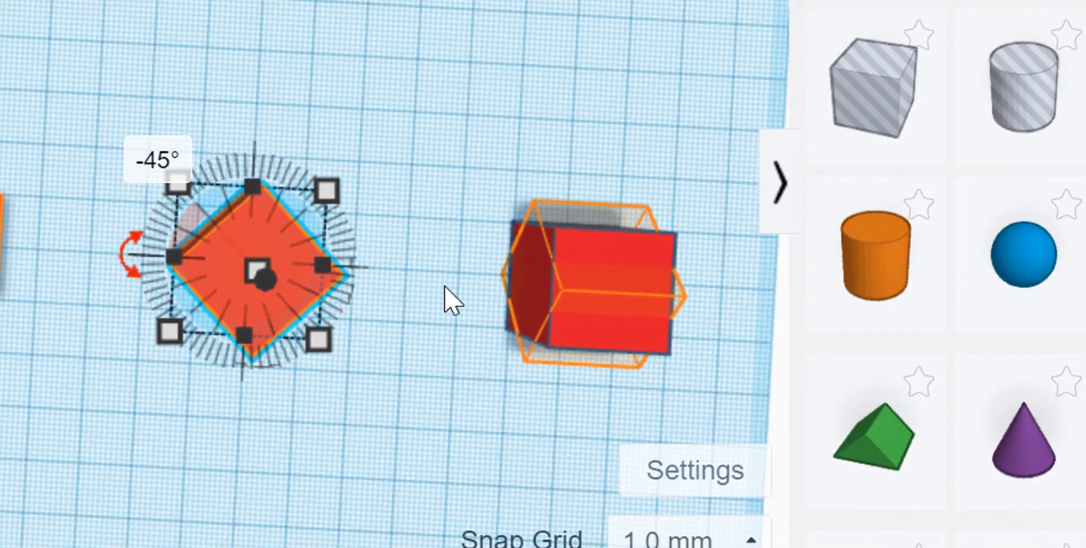
Step: From the right side of the Workplane, rotate the rightmost box 45° to match its hint
{"action": "left_click", "coordinate": [392, 430]}
{"action": "right_click_drag", "start_coordinate": [517, 376], "coordinate": [143, 345]}
{"action": "middle_click_drag", "start_coordinate": [142, 345], "coordinate": [100, 434]}
{"action": "right_click_drag", "start_coordinate": [518, 540], "coordinate": [504, 456]}
{"action": "right_click_drag", "start_coordinate": [287, 493], "coordinate": [18, 222]}
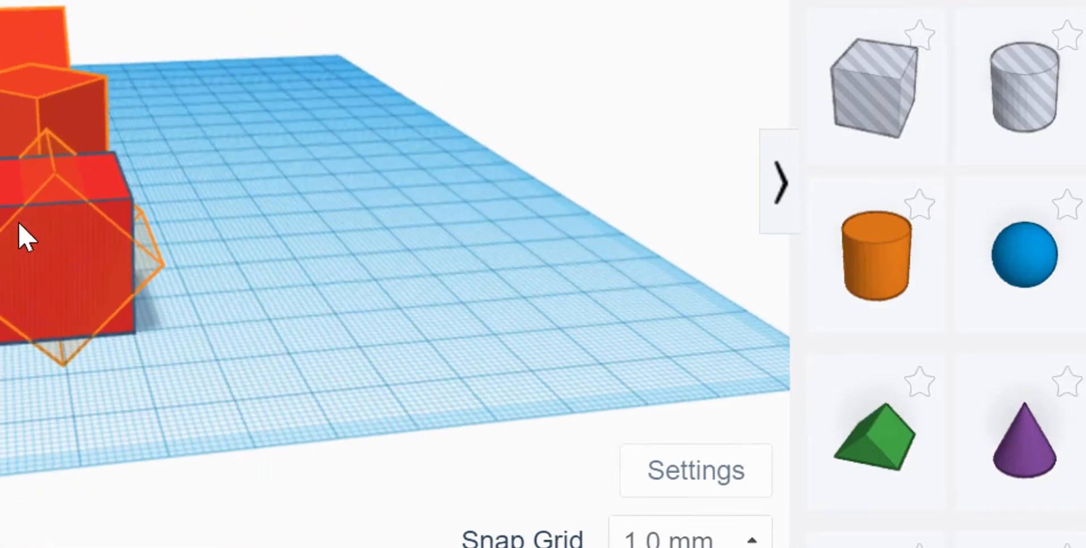
{"action": "left_click", "coordinate": [56, 270]}
{"action": "mouse_move", "coordinate": [53, 110]}
{"action": "left_click_drag", "start_coordinate": [417, 190], "coordinate": [348, 261]}
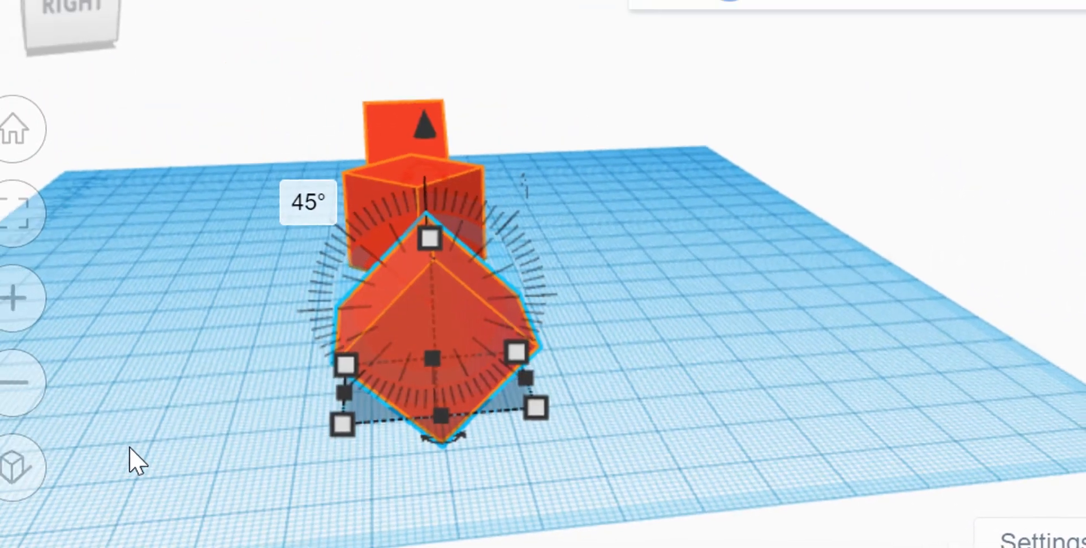
Step: Finish the Rotate It! lesson, continue to the Size It Up! project and advance to its Extend Each Block page
{"action": "left_click", "coordinate": [113, 461]}
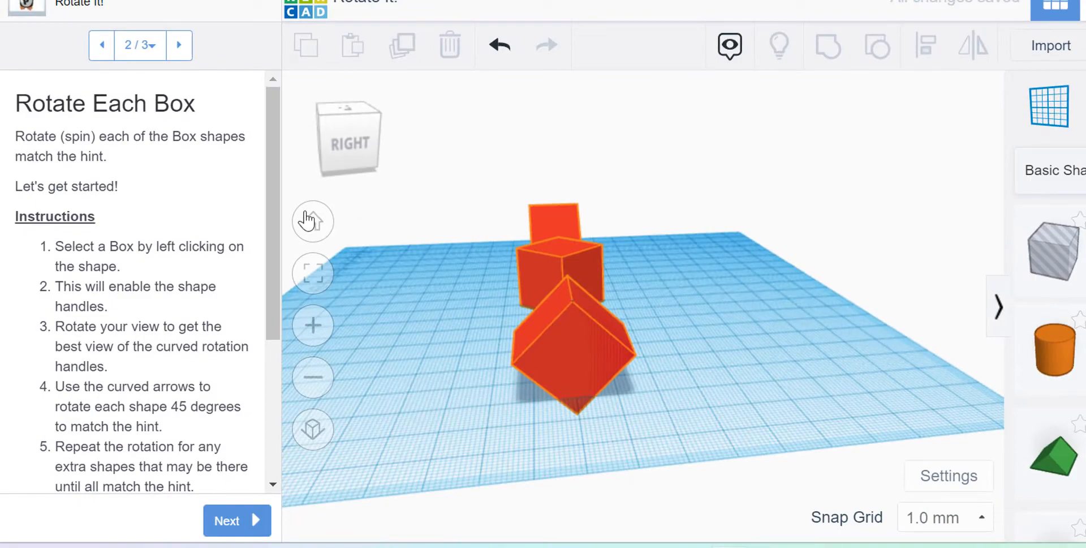
{"action": "left_click", "coordinate": [311, 220]}
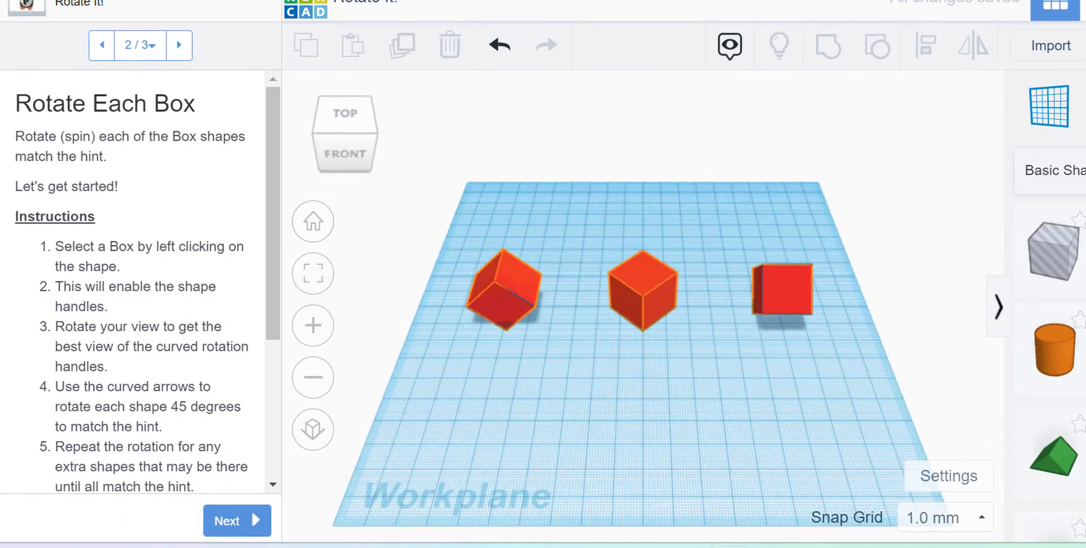
{"action": "left_click", "coordinate": [219, 517]}
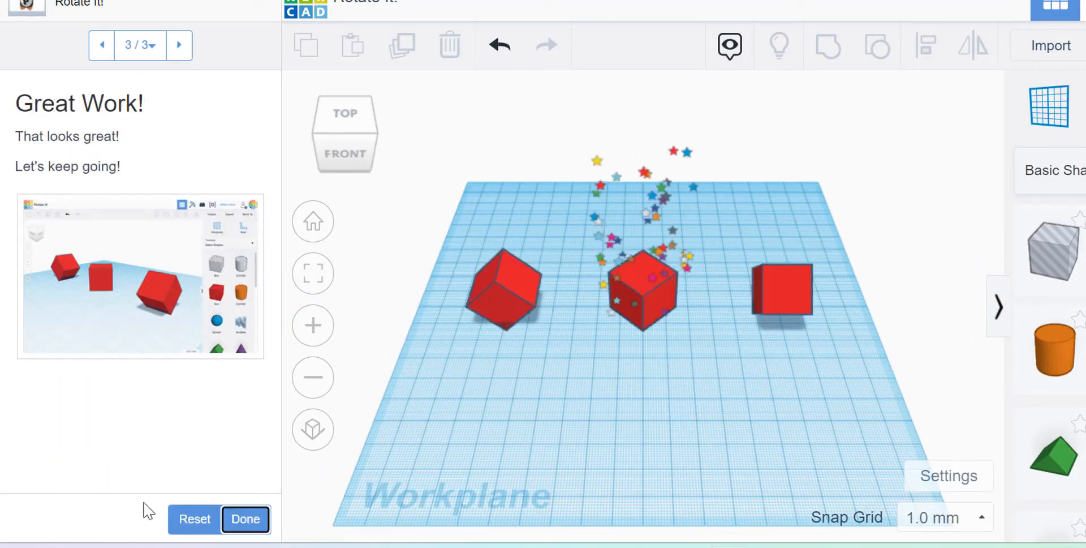
{"action": "left_click", "coordinate": [247, 519]}
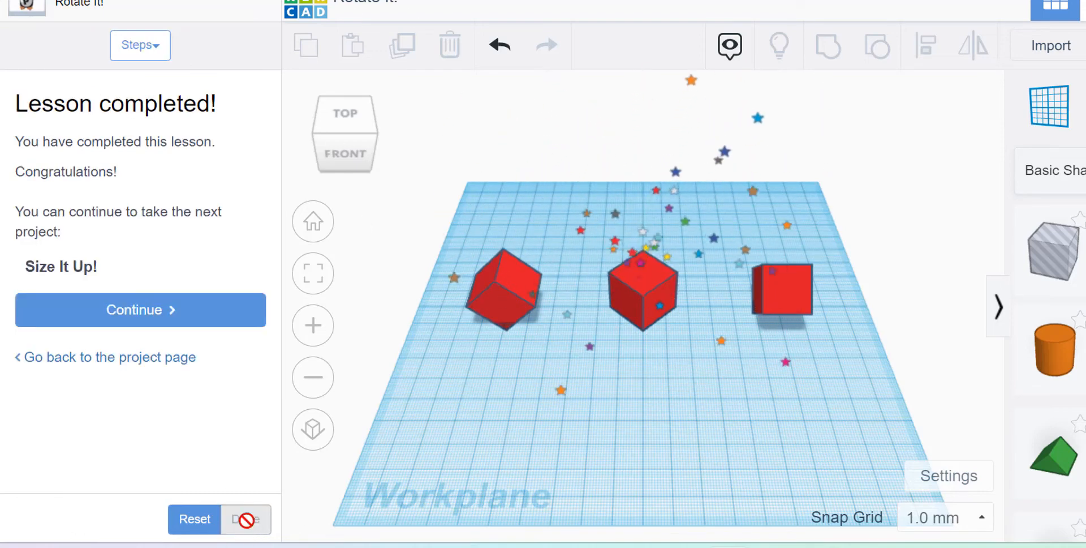
{"action": "left_click", "coordinate": [138, 311]}
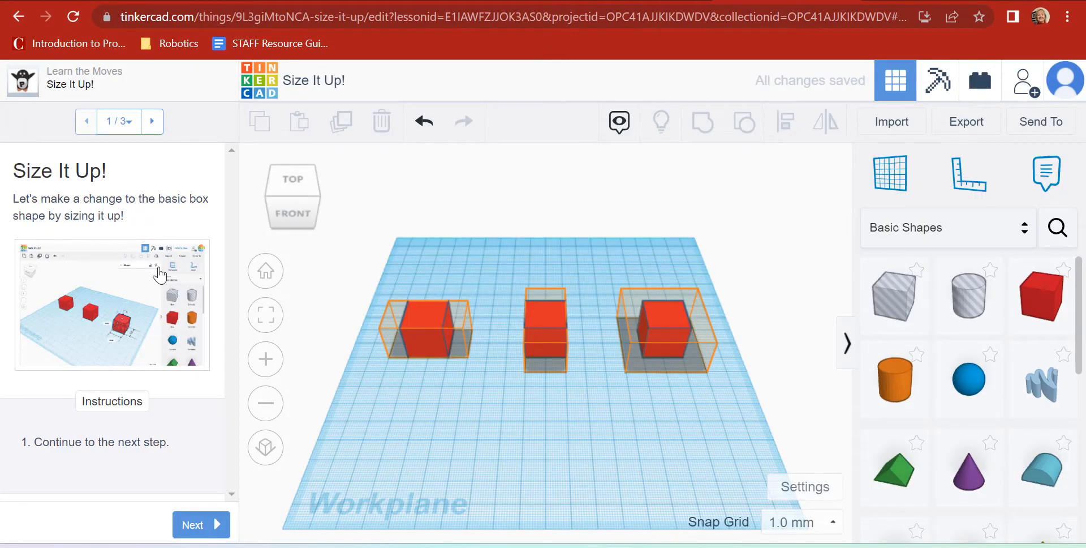
{"action": "left_click", "coordinate": [197, 524]}
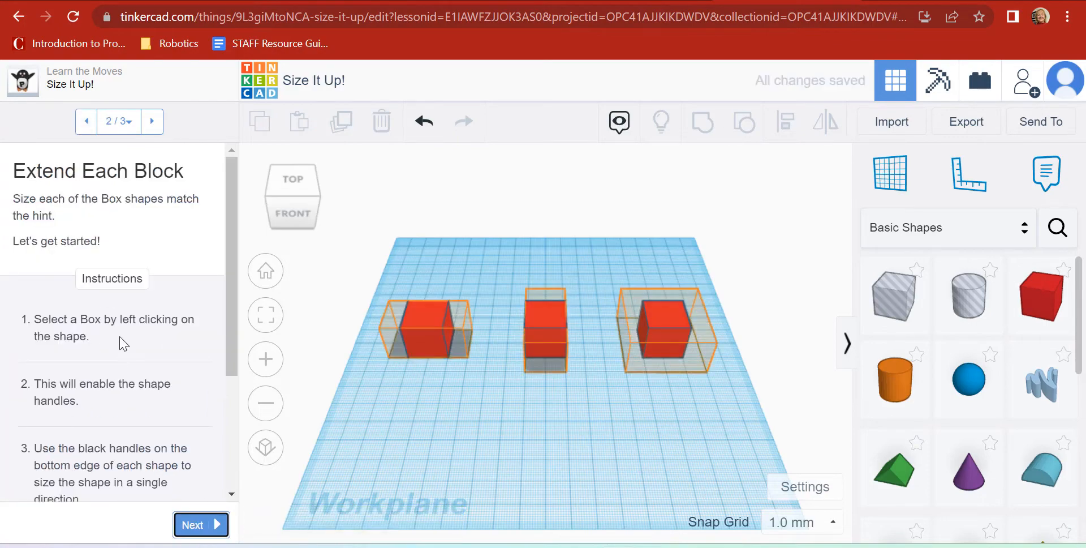
Step: Stretch the leftmost box outward at both ends to 40 mm to match its hint, and deselect it
{"action": "left_click", "coordinate": [416, 341]}
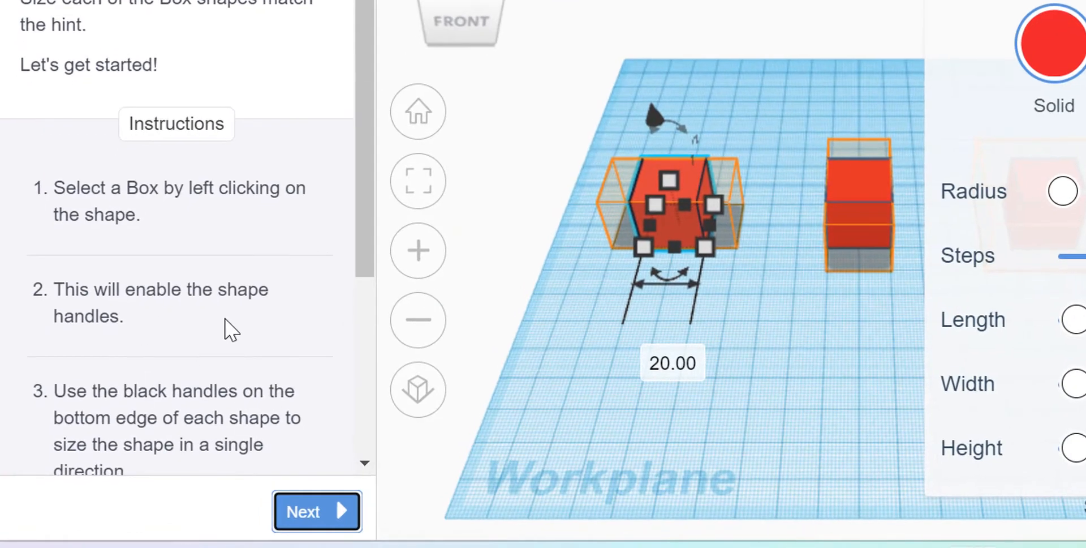
{"action": "left_click_drag", "start_coordinate": [361, 254], "coordinate": [354, 436]}
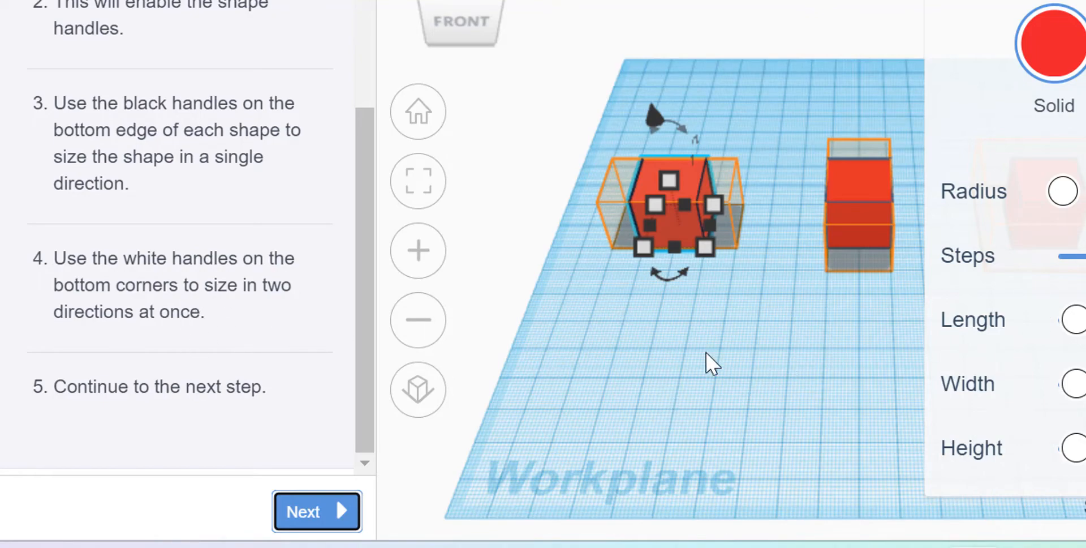
{"action": "right_click_drag", "start_coordinate": [710, 363], "coordinate": [735, 293]}
{"action": "middle_click_drag", "start_coordinate": [665, 286], "coordinate": [638, 378]}
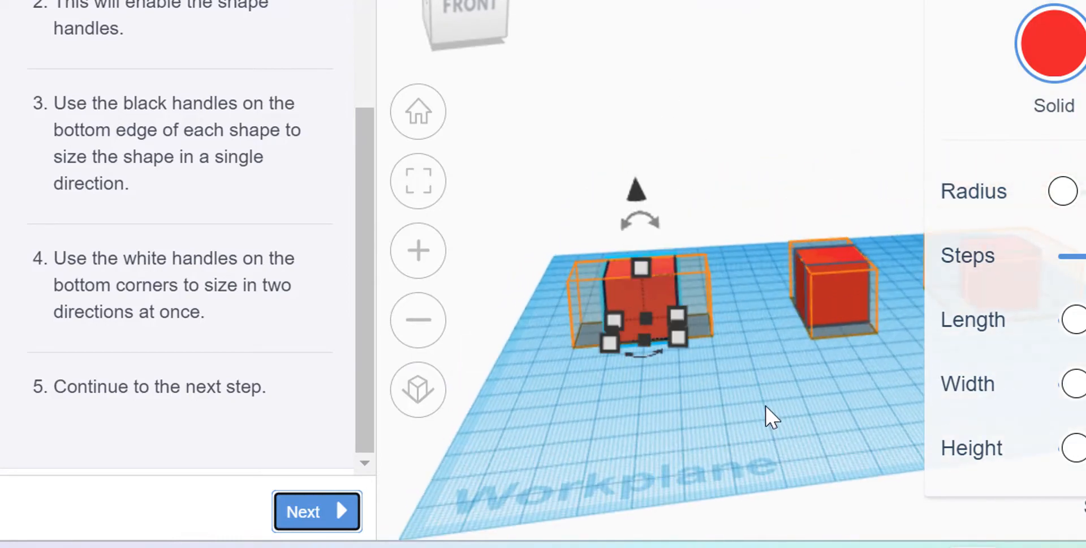
{"action": "right_click_drag", "start_coordinate": [771, 417], "coordinate": [718, 514]}
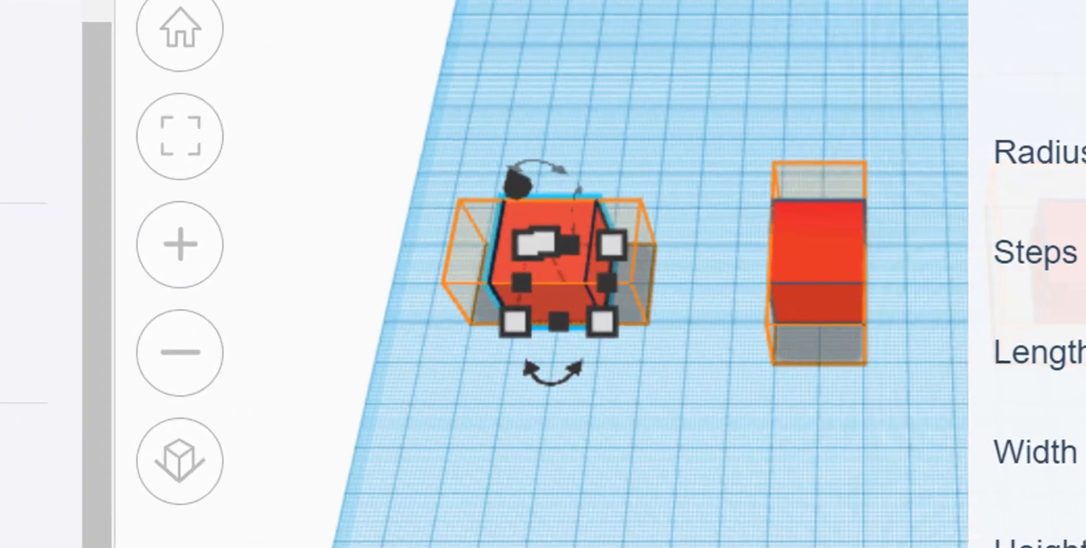
{"action": "scroll", "coordinate": [622, 440], "scroll_direction": "up", "scroll_amount": 1}
{"action": "scroll", "coordinate": [509, 368], "scroll_direction": "up", "scroll_amount": 4}
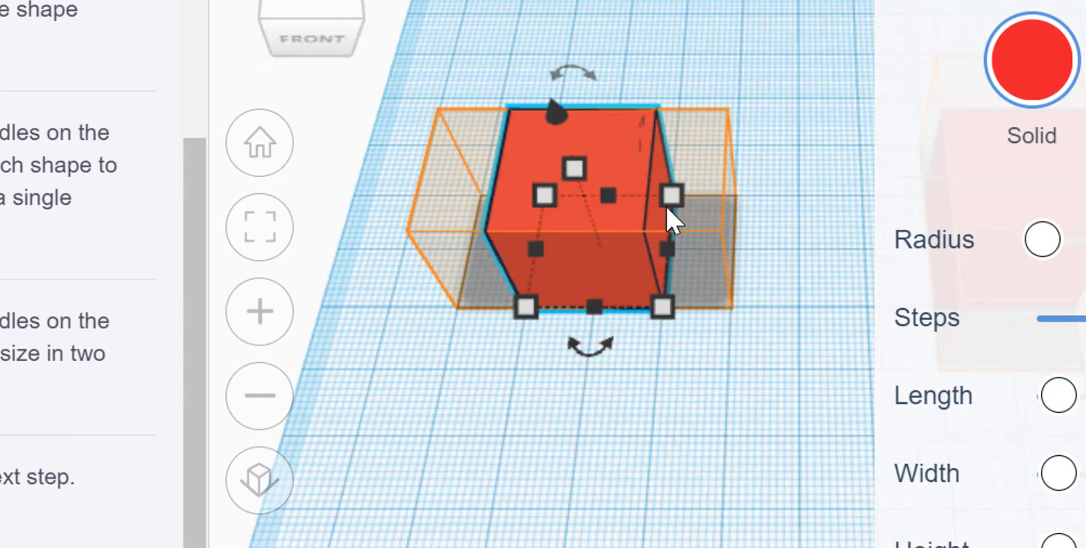
{"action": "left_click_drag", "start_coordinate": [670, 247], "coordinate": [733, 264]}
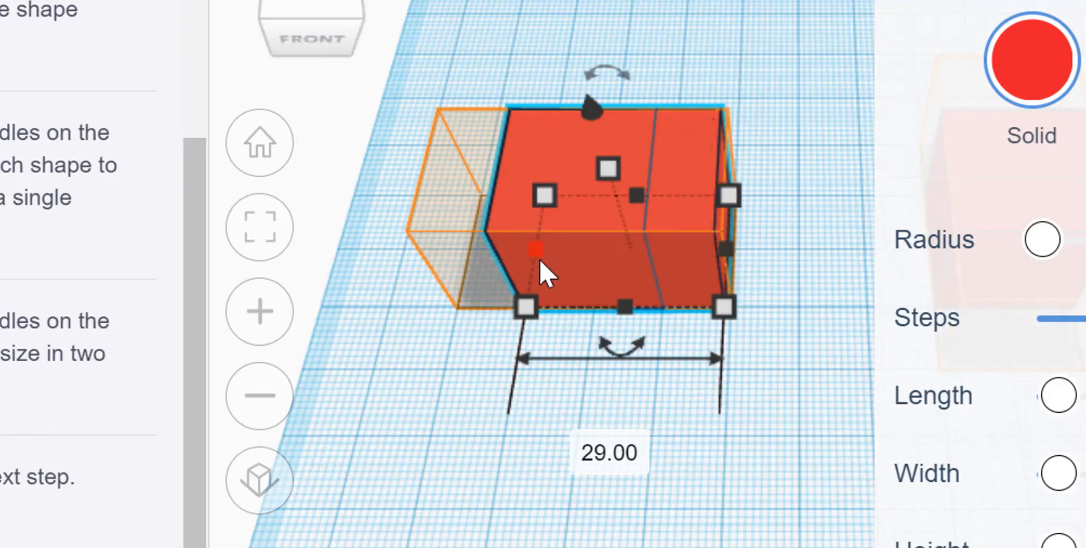
{"action": "left_click_drag", "start_coordinate": [536, 256], "coordinate": [467, 253]}
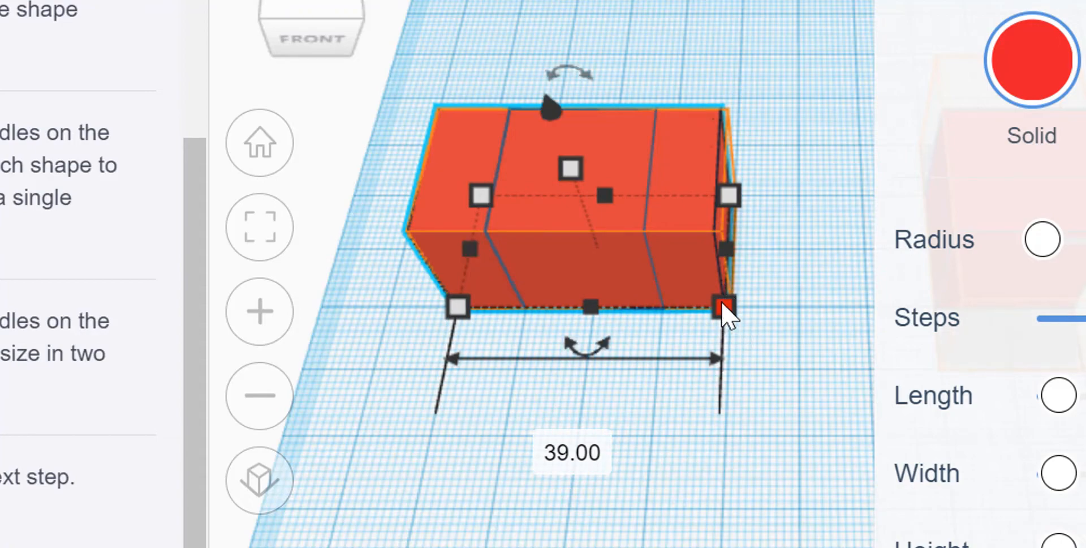
{"action": "mouse_move", "coordinate": [722, 305]}
{"action": "left_mouse_down"}
{"action": "mouse_move", "coordinate": [791, 460]}
{"action": "mouse_move", "coordinate": [911, 543]}
{"action": "mouse_move", "coordinate": [831, 496]}
{"action": "mouse_move", "coordinate": [711, 331]}
{"action": "mouse_move", "coordinate": [905, 543]}
{"action": "mouse_move", "coordinate": [772, 409]}
{"action": "mouse_move", "coordinate": [701, 263]}
{"action": "mouse_move", "coordinate": [734, 285]}
{"action": "mouse_move", "coordinate": [730, 306]}
{"action": "left_mouse_up"}
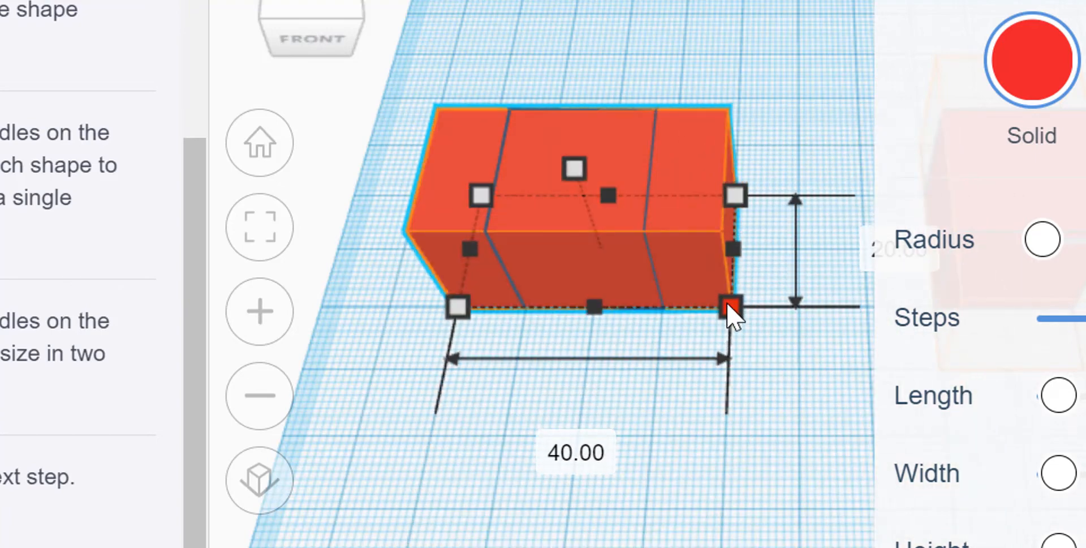
{"action": "left_click", "coordinate": [689, 355]}
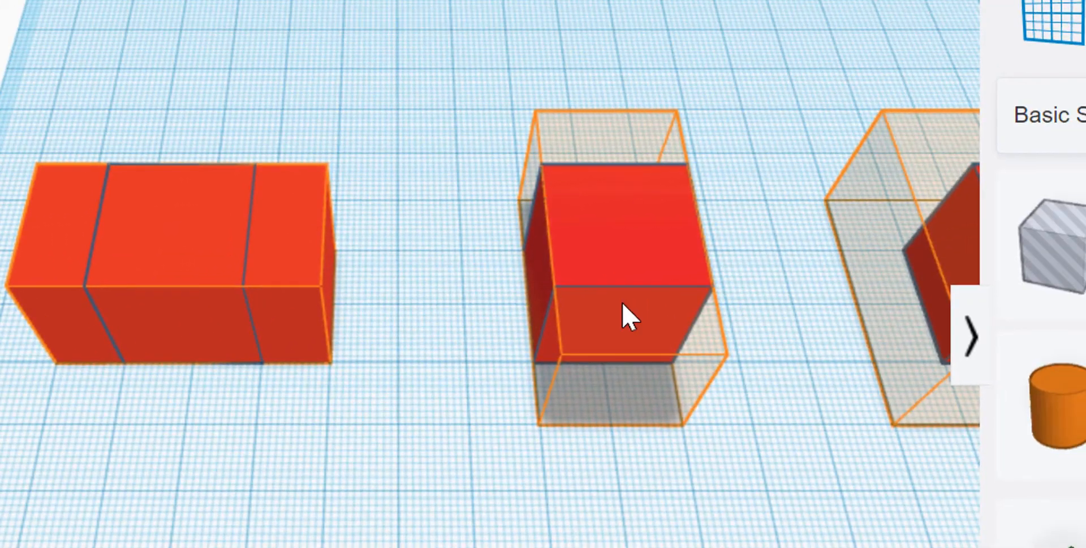
Step: Collapse the Shape inspector and extend the middle box forward and backward to 40 mm to match its hint
{"action": "left_click", "coordinate": [637, 240]}
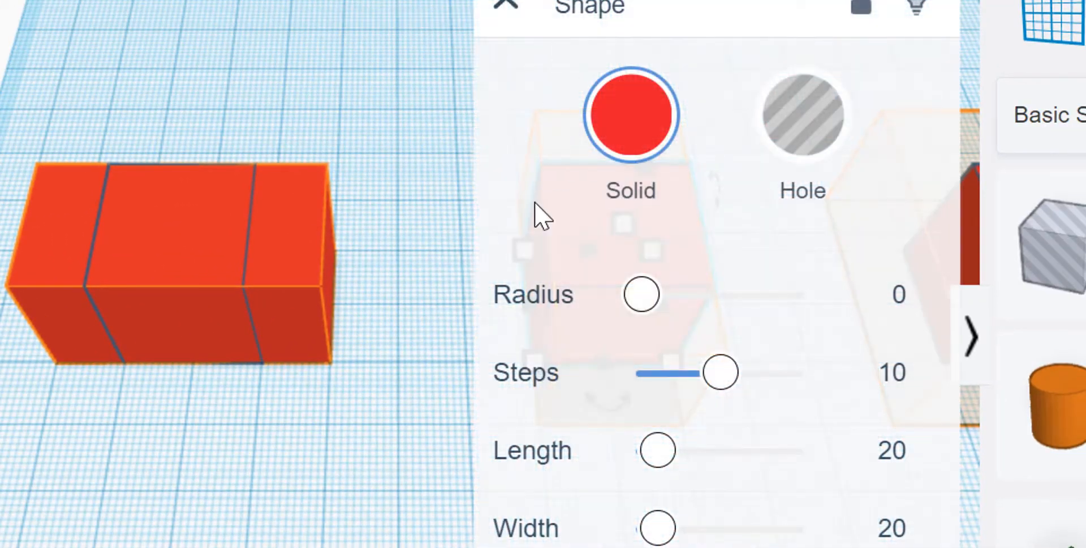
{"action": "left_click", "coordinate": [506, 5]}
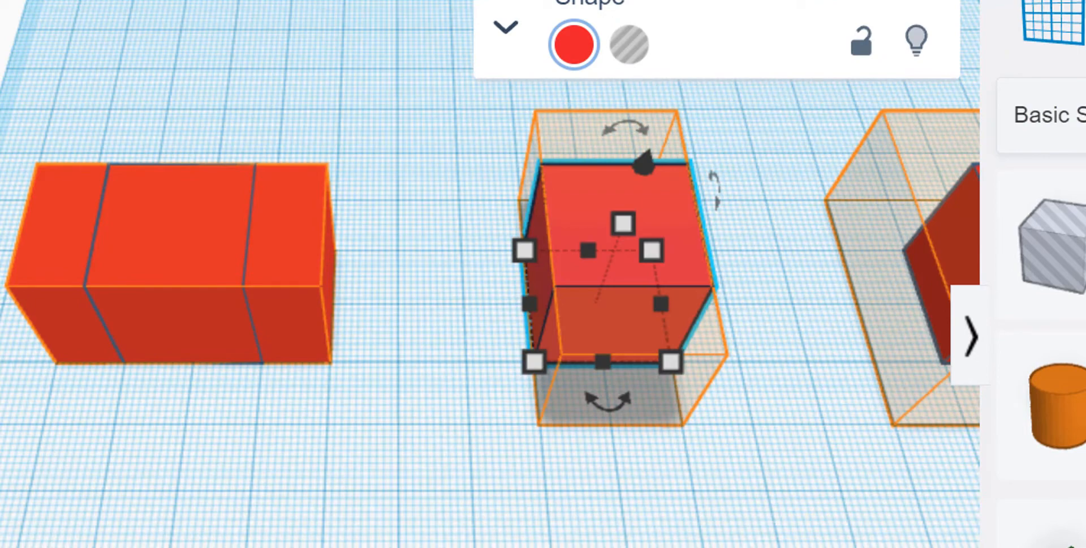
{"action": "middle_click_drag", "start_coordinate": [620, 523], "coordinate": [434, 546]}
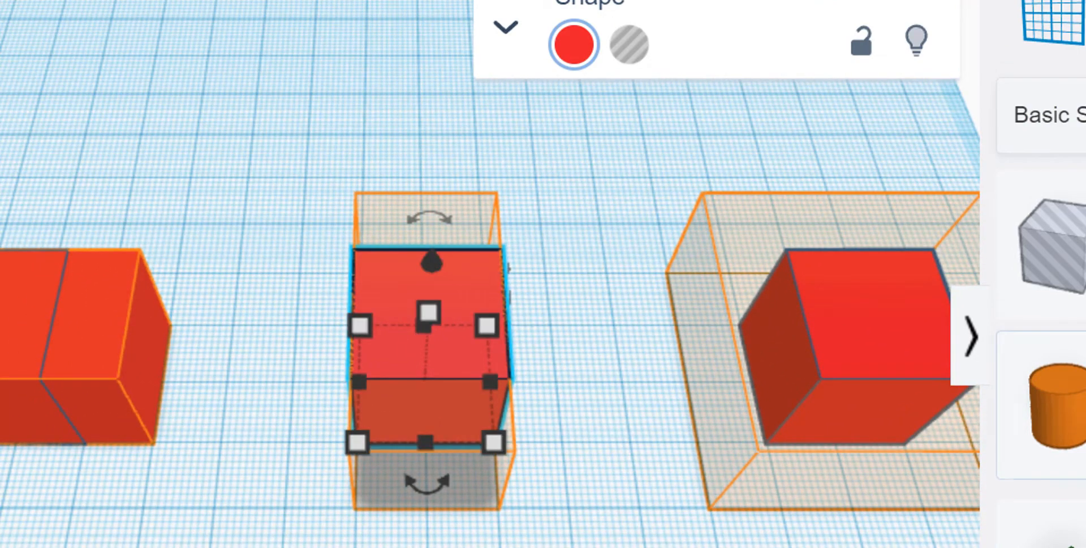
{"action": "left_click_drag", "start_coordinate": [425, 439], "coordinate": [426, 504]}
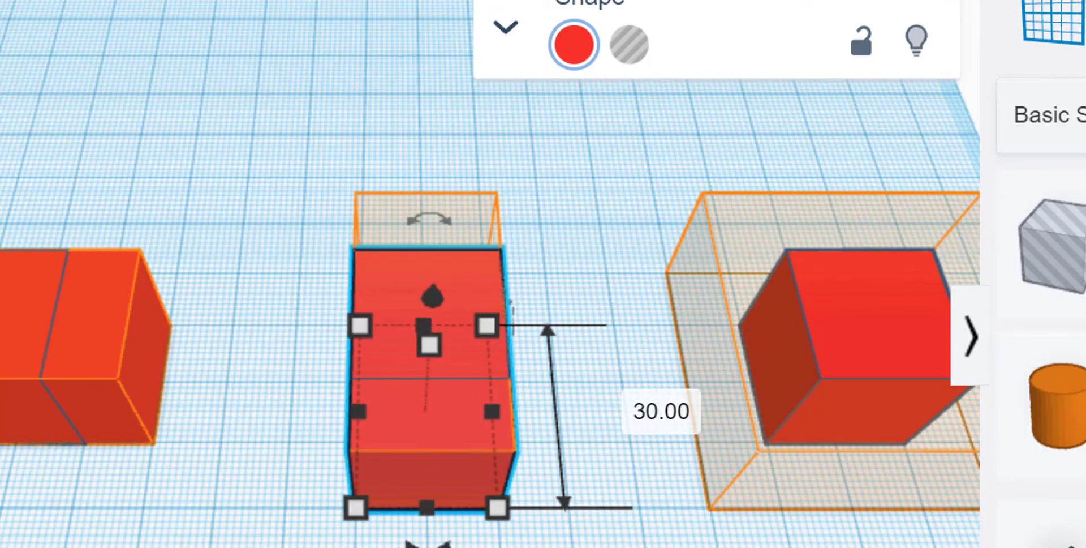
{"action": "mouse_move", "coordinate": [430, 538]}
{"action": "right_mouse_down"}
{"action": "mouse_move", "coordinate": [430, 547]}
{"action": "mouse_move", "coordinate": [438, 529]}
{"action": "right_mouse_up"}
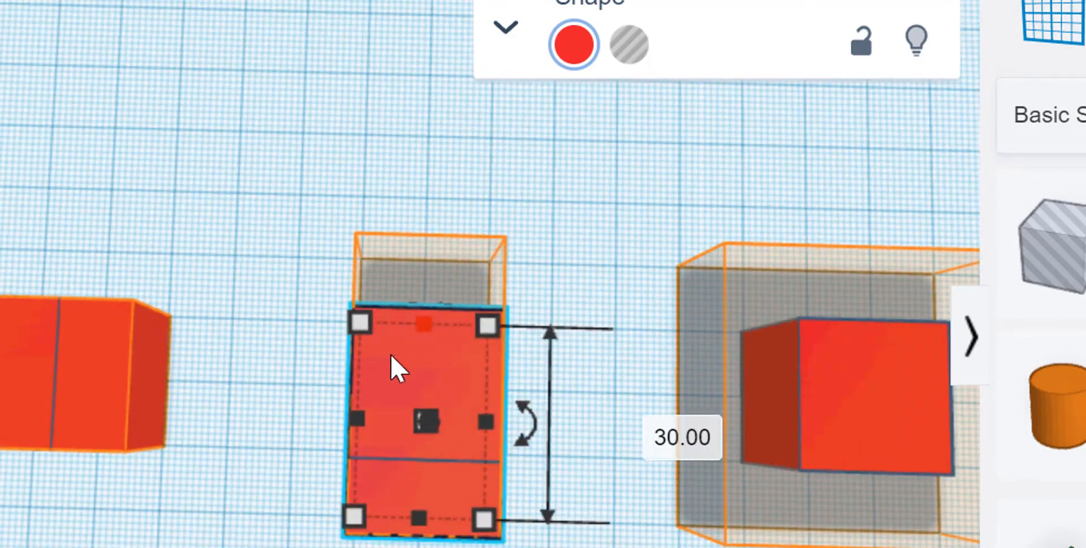
{"action": "left_click_drag", "start_coordinate": [423, 323], "coordinate": [444, 258]}
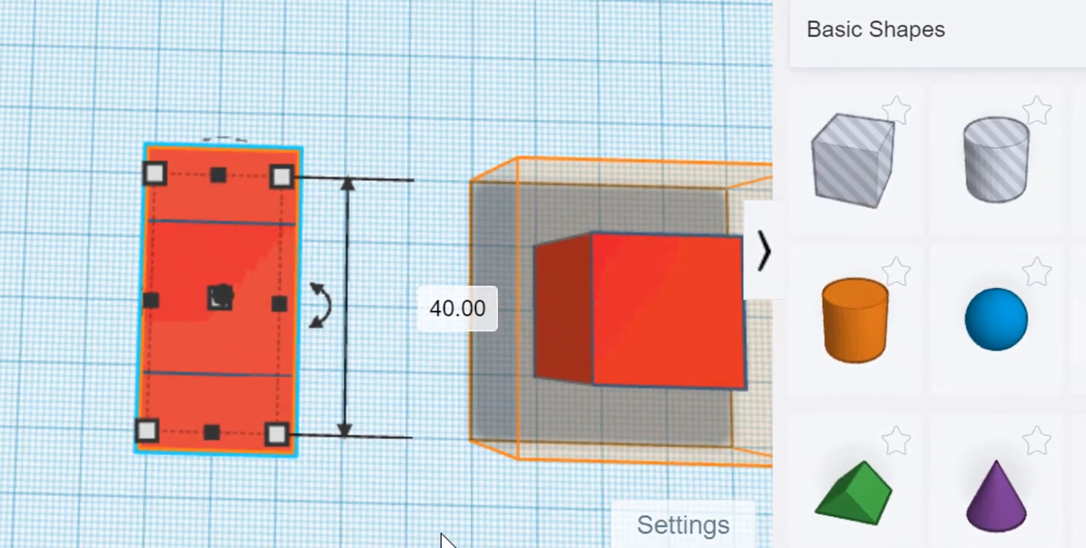
Step: Enlarge the rightmost box from two opposite corners to 42 by 40 mm to fill its hint, and deselect it in the home view
{"action": "right_click_drag", "start_coordinate": [404, 475], "coordinate": [346, 365]}
{"action": "middle_click_drag", "start_coordinate": [133, 270], "coordinate": [2, 204]}
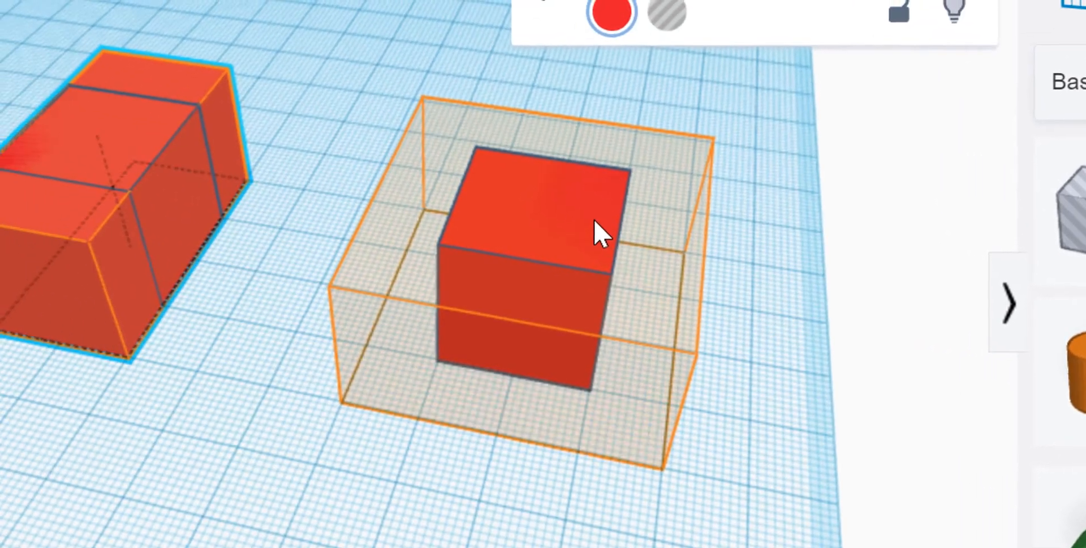
{"action": "left_click", "coordinate": [601, 232]}
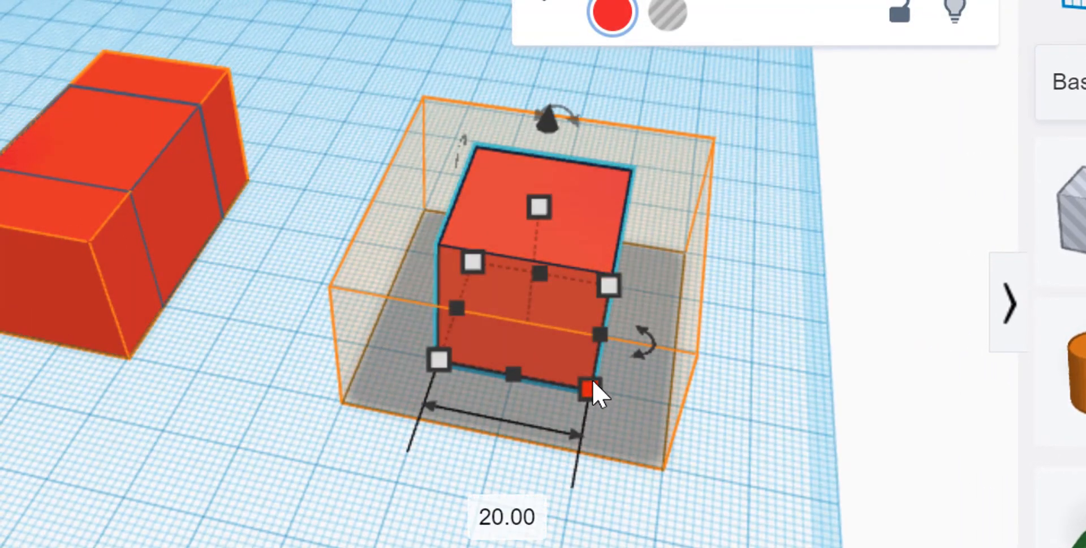
{"action": "left_click_drag", "start_coordinate": [592, 384], "coordinate": [666, 461]}
{"action": "right_click_drag", "start_coordinate": [242, 443], "coordinate": [653, 435]}
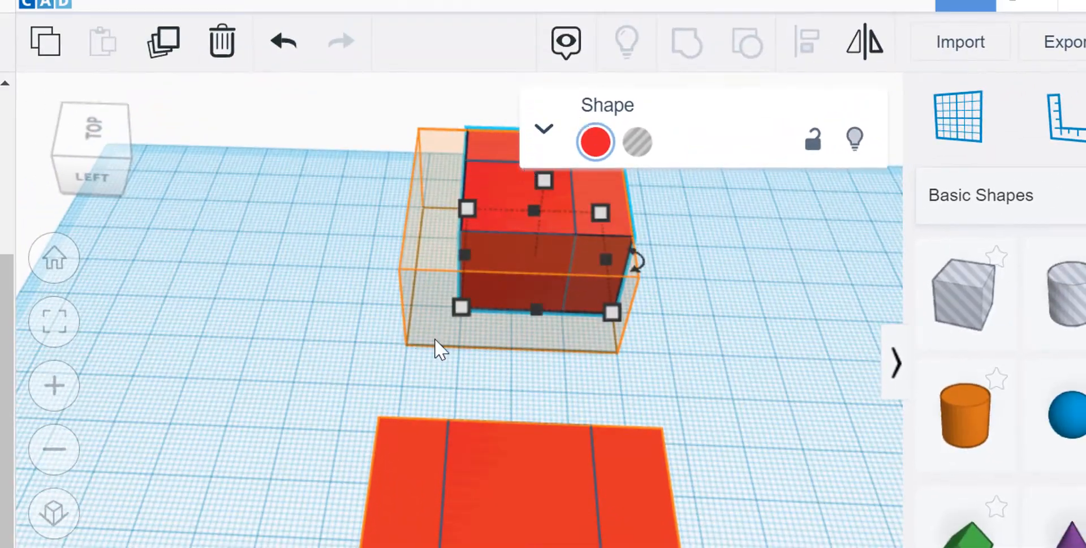
{"action": "left_click_drag", "start_coordinate": [461, 307], "coordinate": [406, 355]}
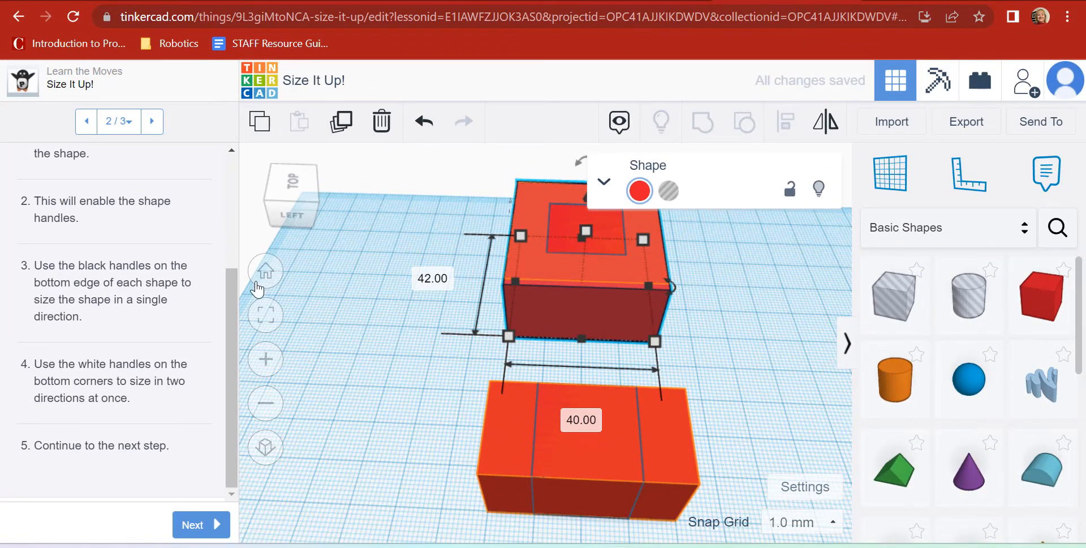
{"action": "left_click", "coordinate": [267, 268]}
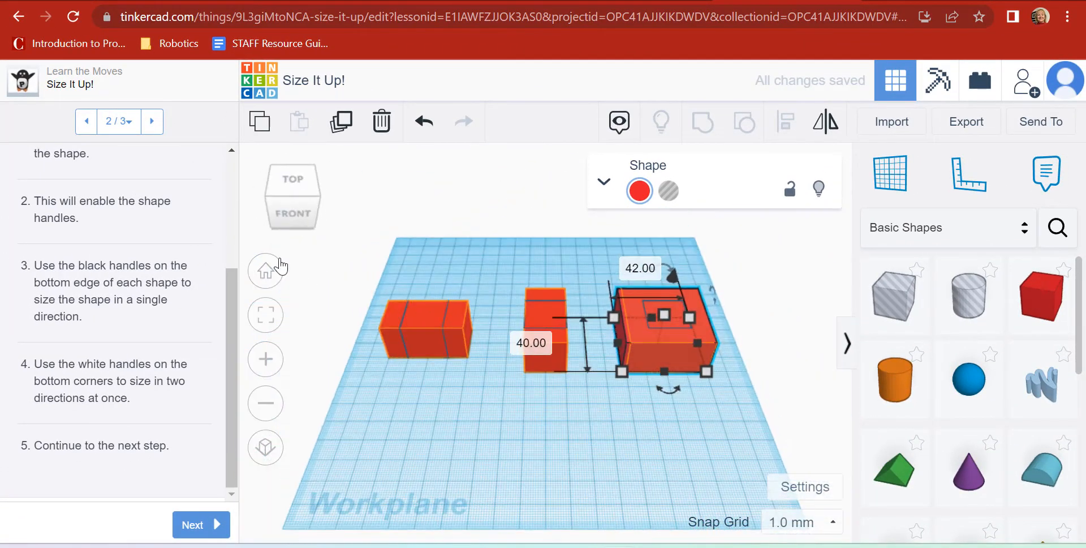
{"action": "left_click", "coordinate": [531, 476]}
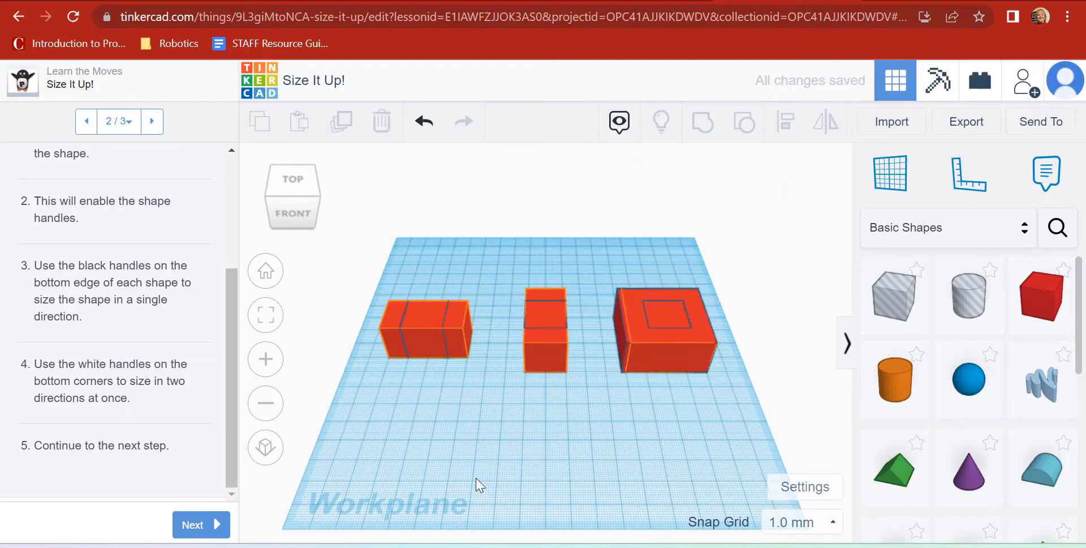
Step: Finish the Size It Up! lesson, continue to the Group It! project and advance to its Group the Shapes on the Left page
{"action": "left_click", "coordinate": [190, 526]}
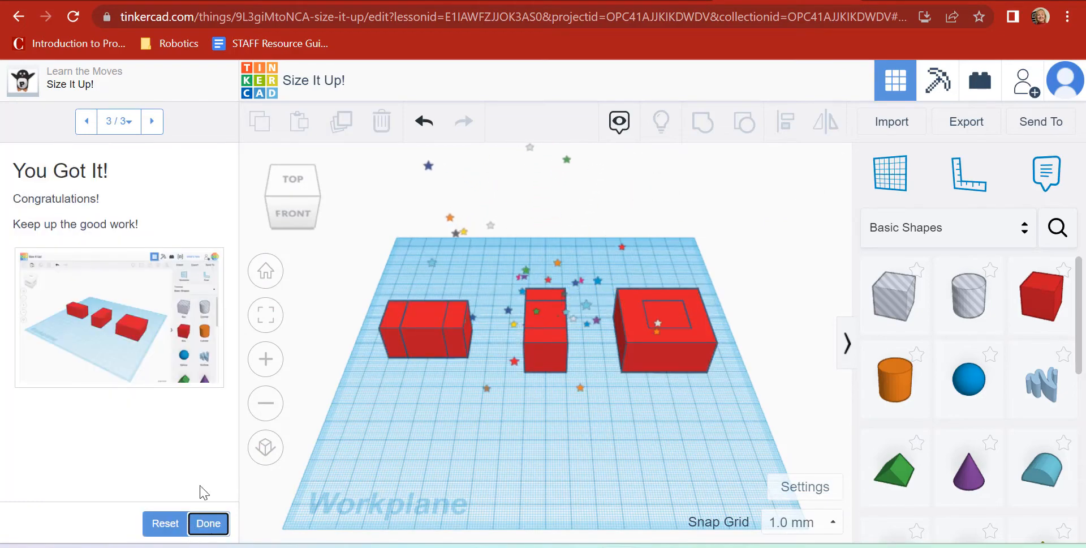
{"action": "left_click", "coordinate": [204, 524]}
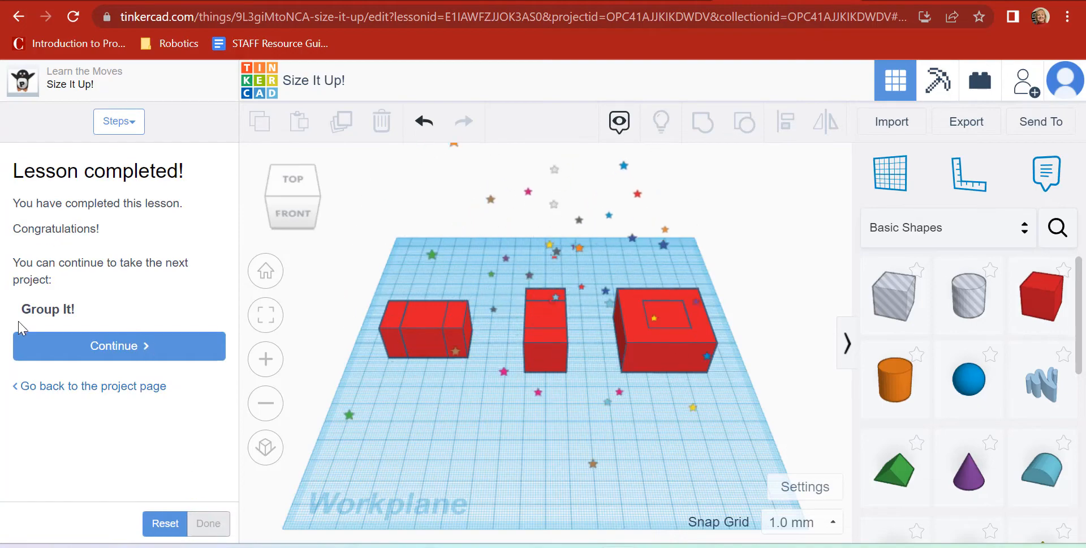
{"action": "left_click", "coordinate": [114, 350]}
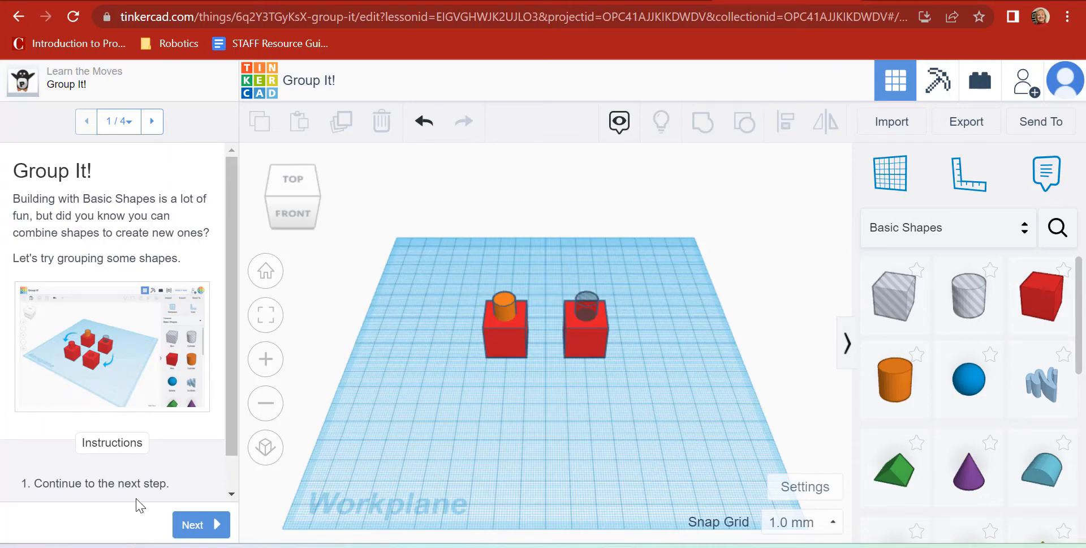
{"action": "scroll", "coordinate": [136, 503], "scroll_direction": "down", "scroll_amount": 1}
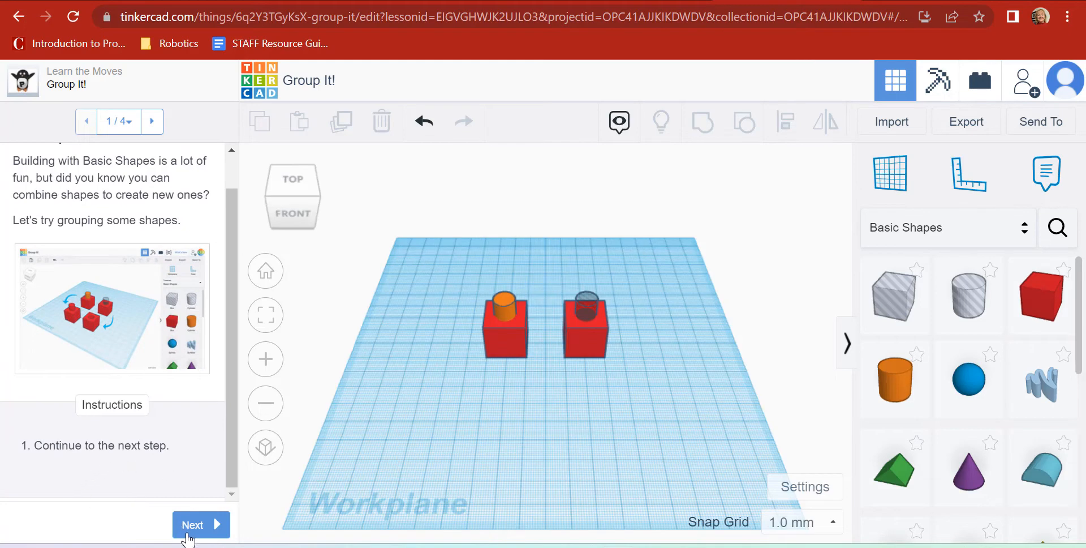
{"action": "left_click", "coordinate": [192, 525]}
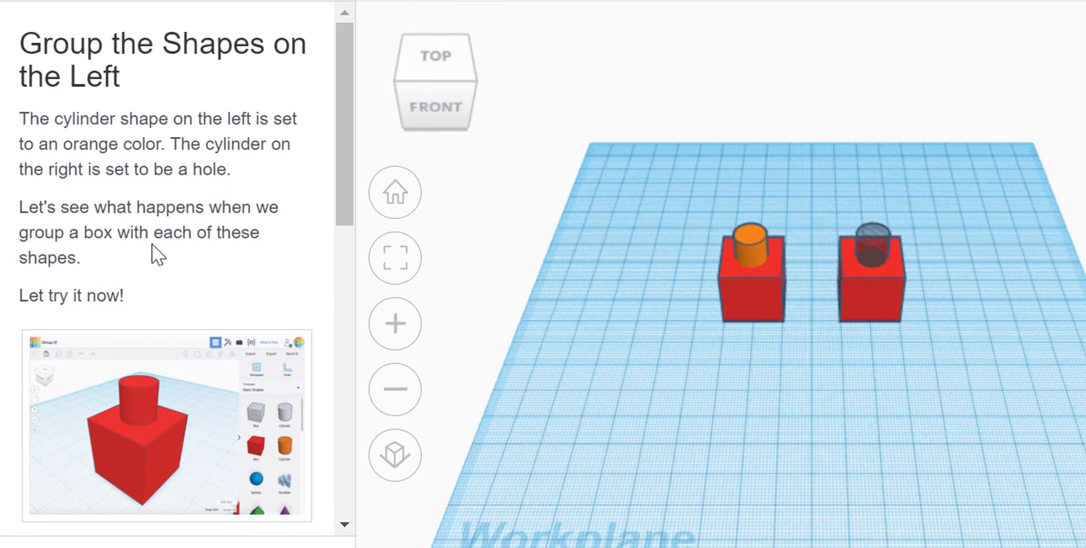
Step: Group the left red box with the orange cylinder on top of it, collapsing the Shape inspector, and deselect the result
{"action": "scroll", "coordinate": [158, 255], "scroll_direction": "down", "scroll_amount": 5}
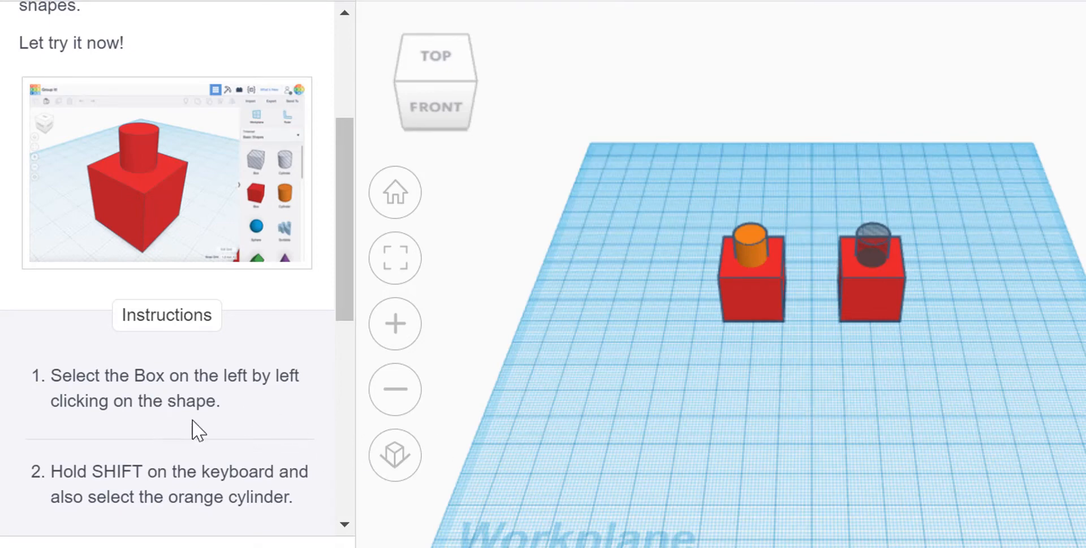
{"action": "left_click", "coordinate": [765, 321]}
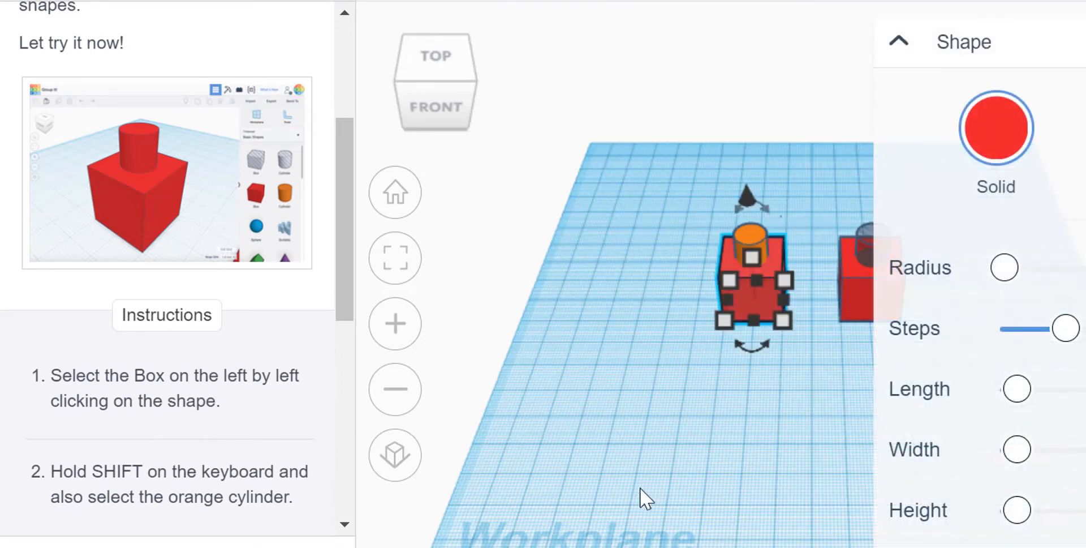
{"action": "left_click", "coordinate": [899, 44]}
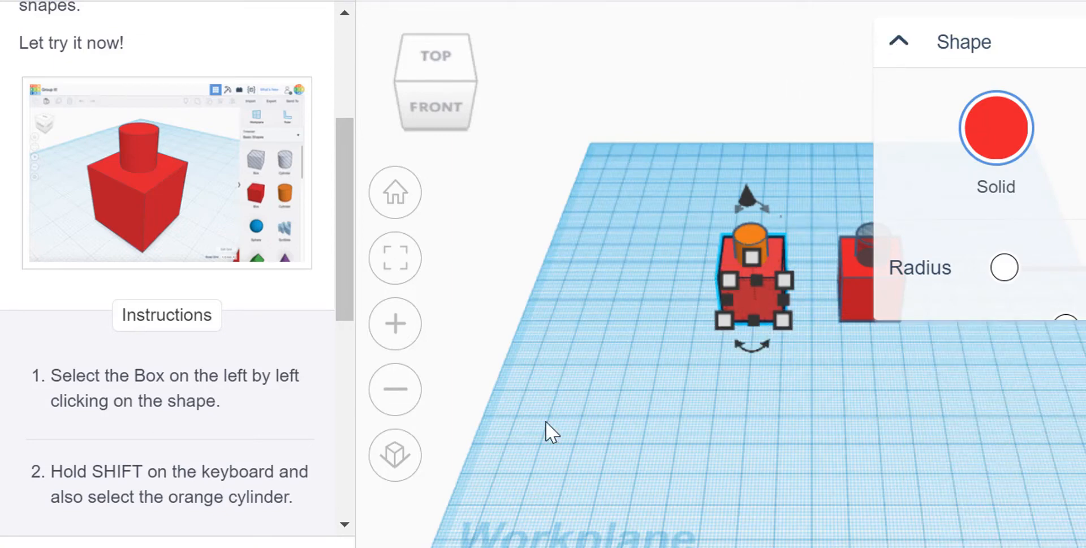
{"action": "scroll", "coordinate": [311, 475], "scroll_direction": "down", "scroll_amount": 2}
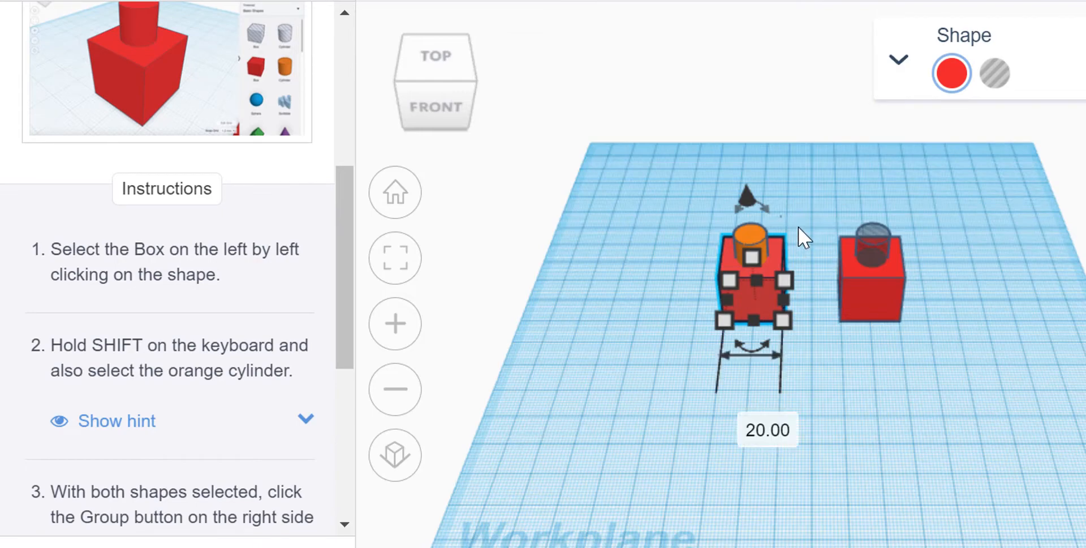
{"action": "scroll", "coordinate": [803, 249], "scroll_direction": "up", "scroll_amount": 4}
{"action": "scroll", "coordinate": [759, 253], "scroll_direction": "up", "scroll_amount": 3}
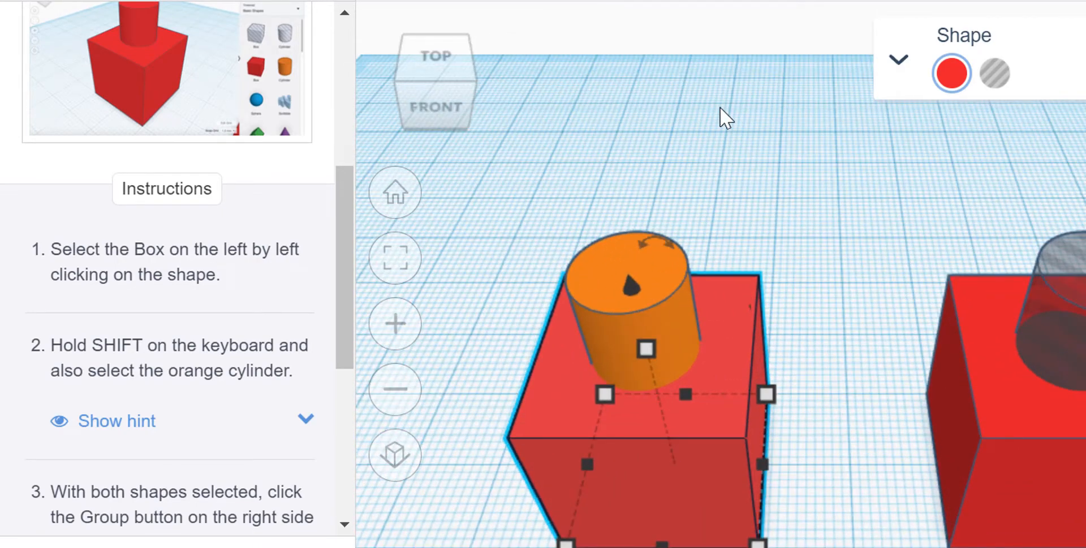
{"action": "left_click", "coordinate": [617, 249], "text": "shift"}
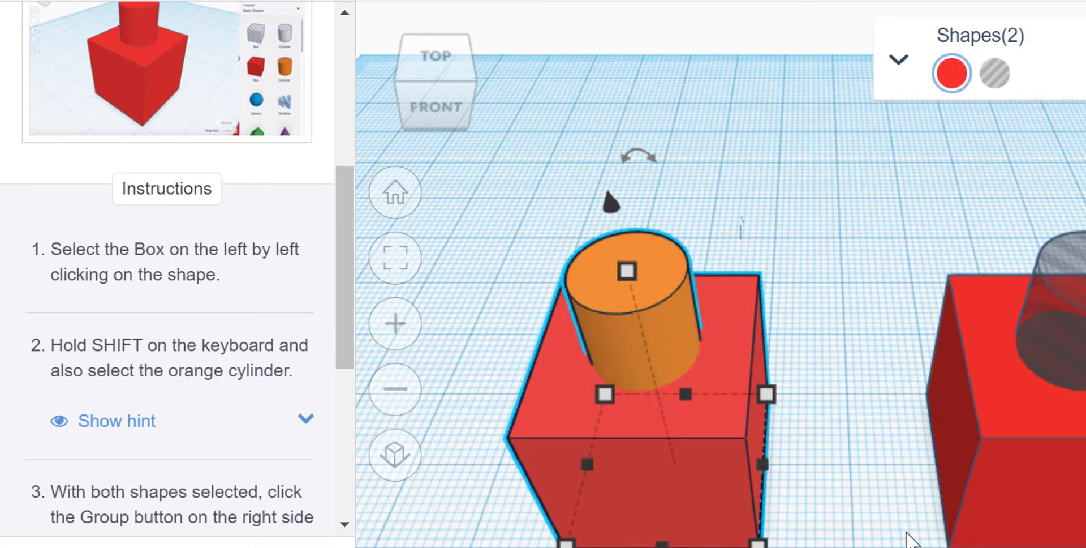
{"action": "right_click_drag", "start_coordinate": [872, 544], "coordinate": [815, 449]}
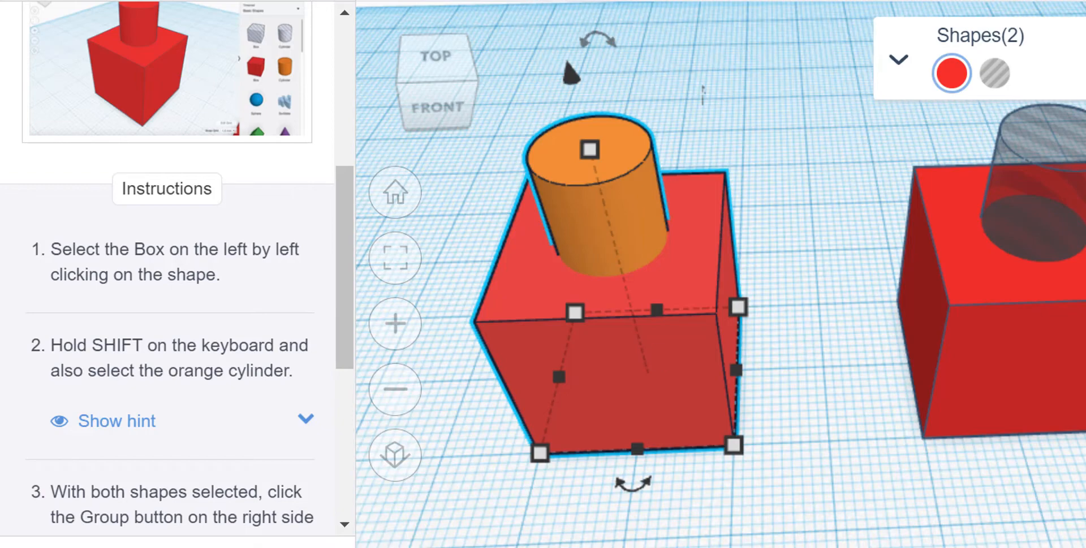
{"action": "scroll", "coordinate": [102, 433], "scroll_direction": "down", "scroll_amount": 6}
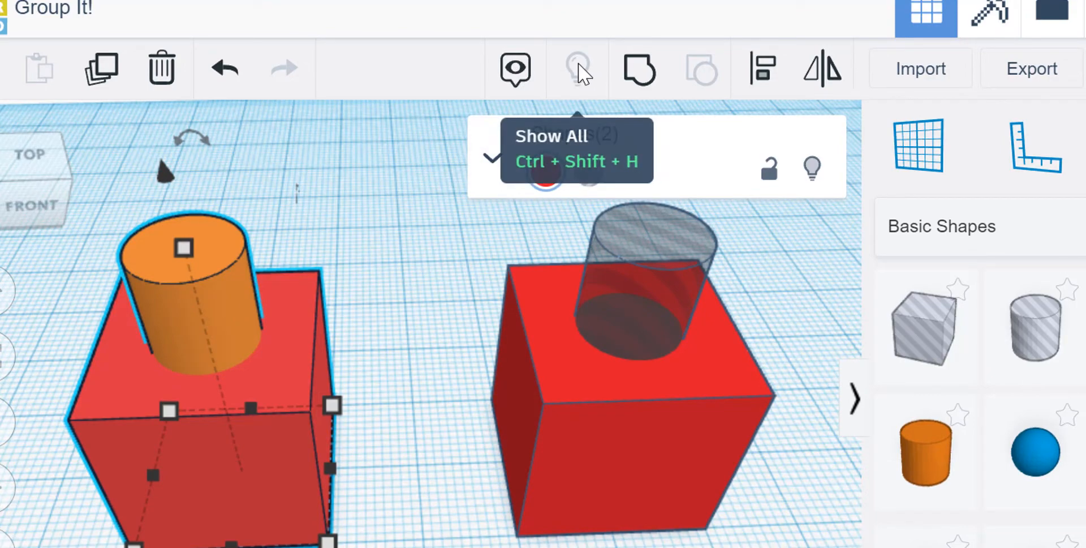
{"action": "left_click", "coordinate": [640, 72]}
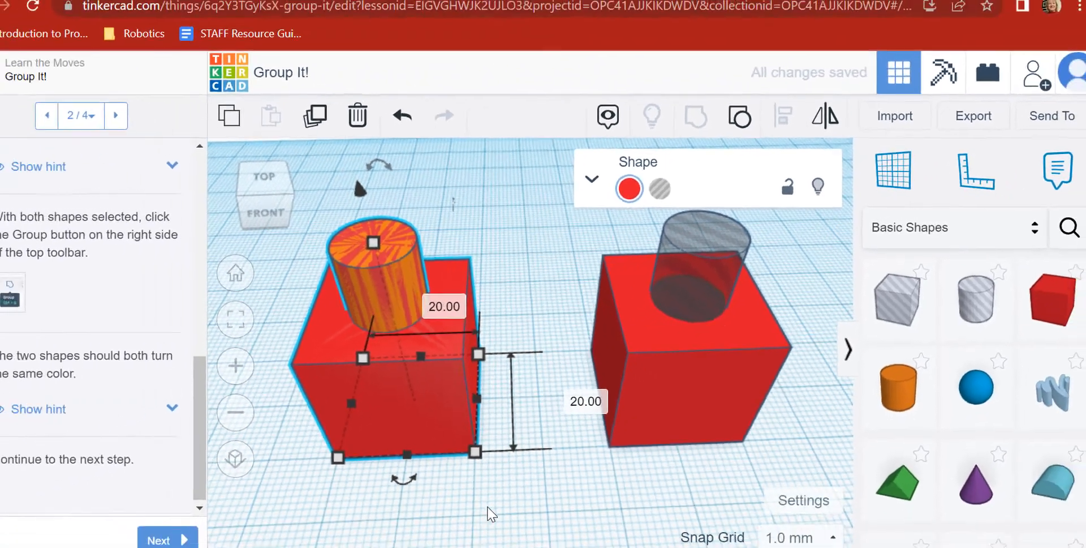
{"action": "left_click", "coordinate": [530, 522]}
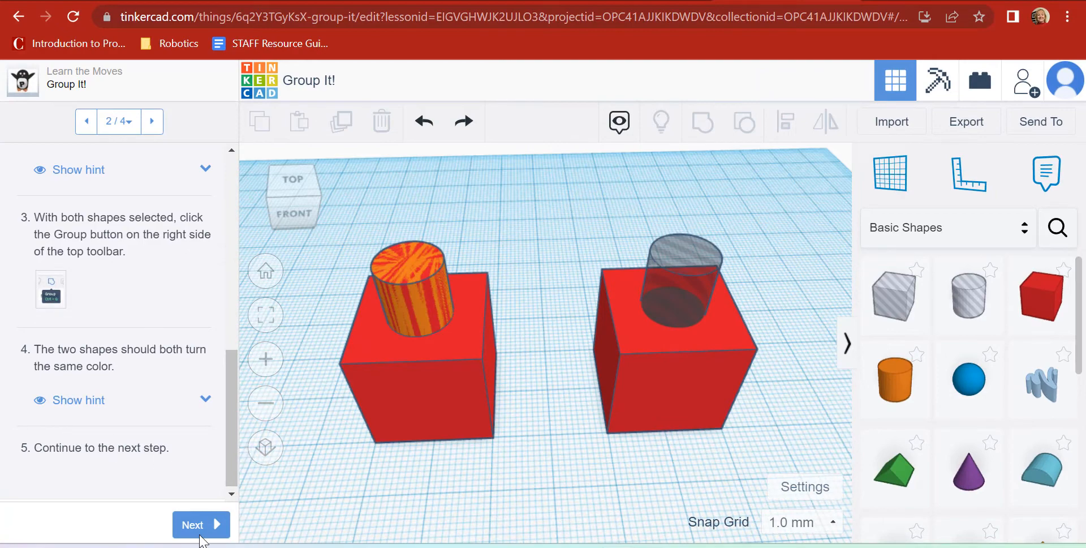
Step: Advance to the Group the Shapes on the Right page and group the right box with its hole cylinder to cut the hole
{"action": "left_click", "coordinate": [195, 525]}
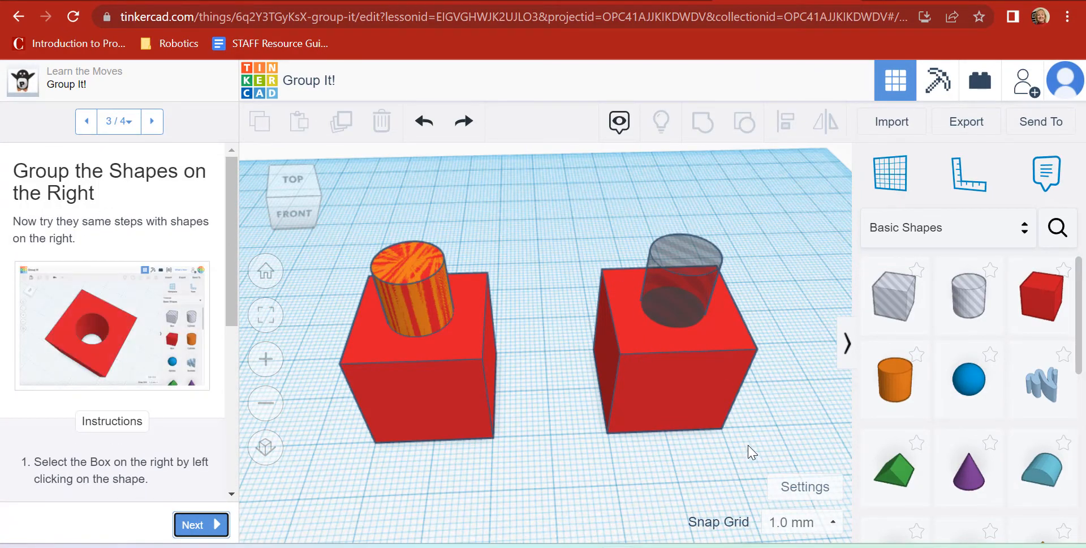
{"action": "middle_click_drag", "start_coordinate": [622, 490], "coordinate": [462, 484]}
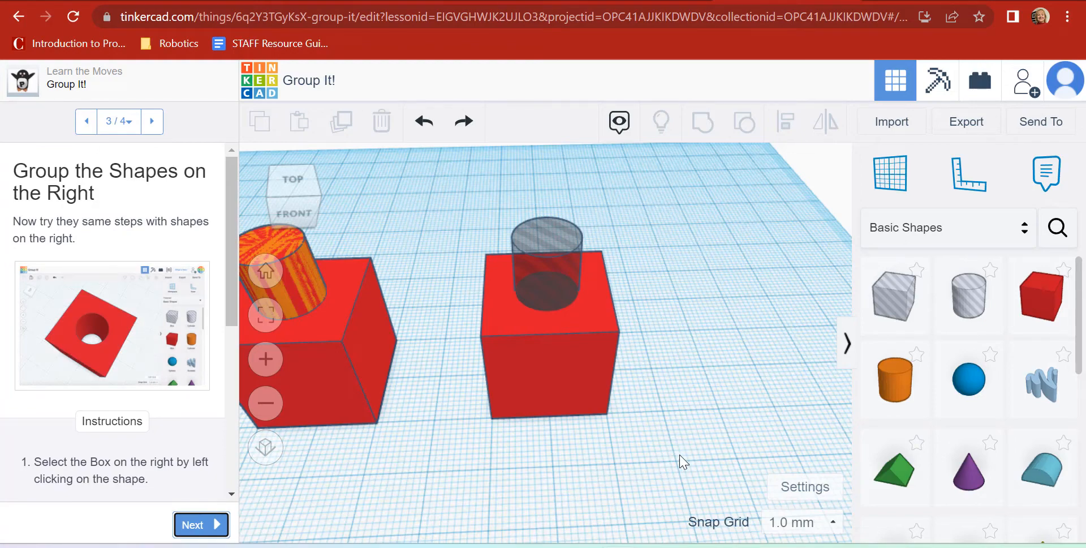
{"action": "left_click_drag", "start_coordinate": [661, 421], "coordinate": [455, 208]}
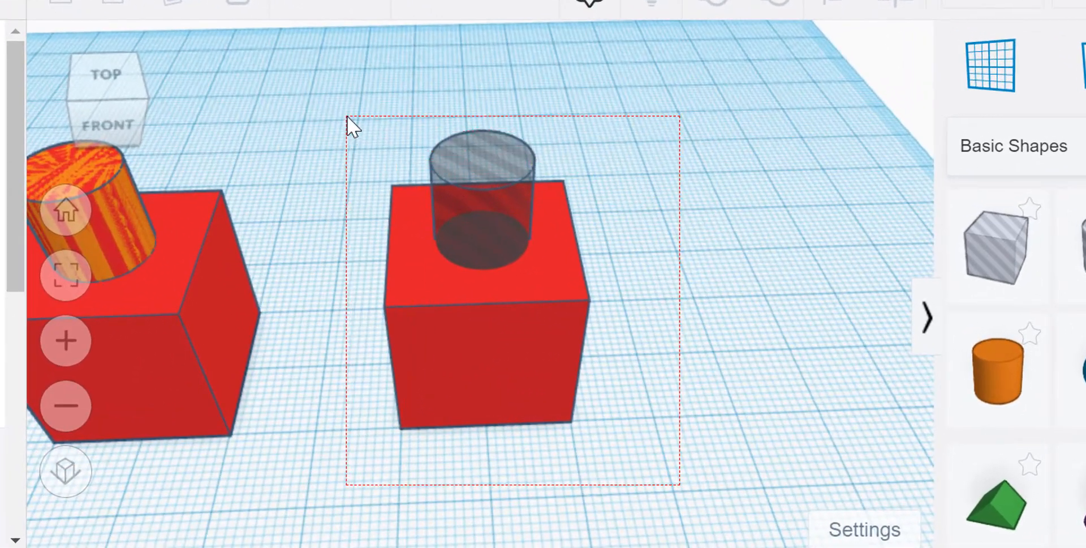
{"action": "left_click_drag", "start_coordinate": [347, 116], "coordinate": [342, 96]}
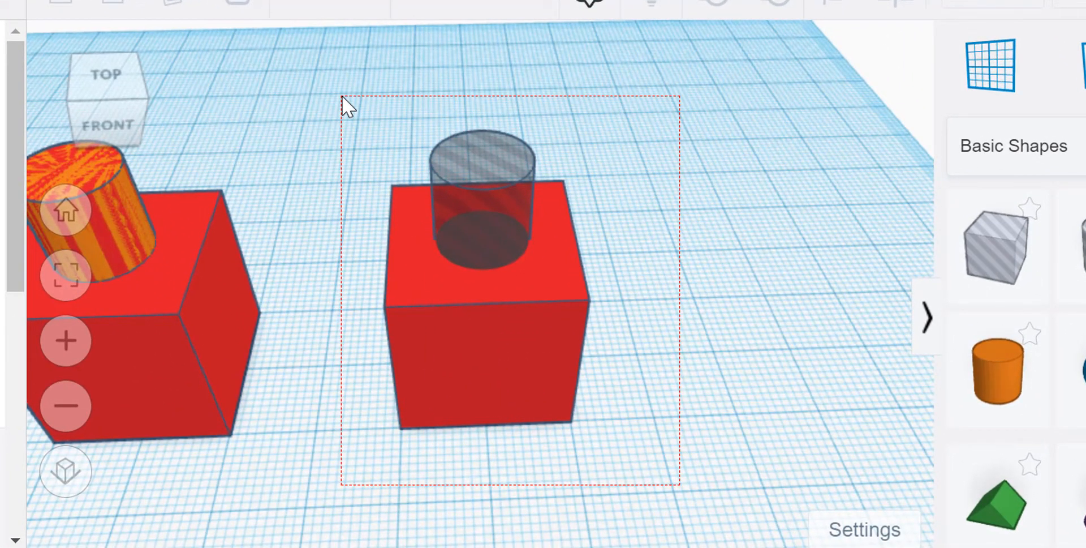
{"action": "left_click_drag", "start_coordinate": [341, 96], "coordinate": [342, 97]}
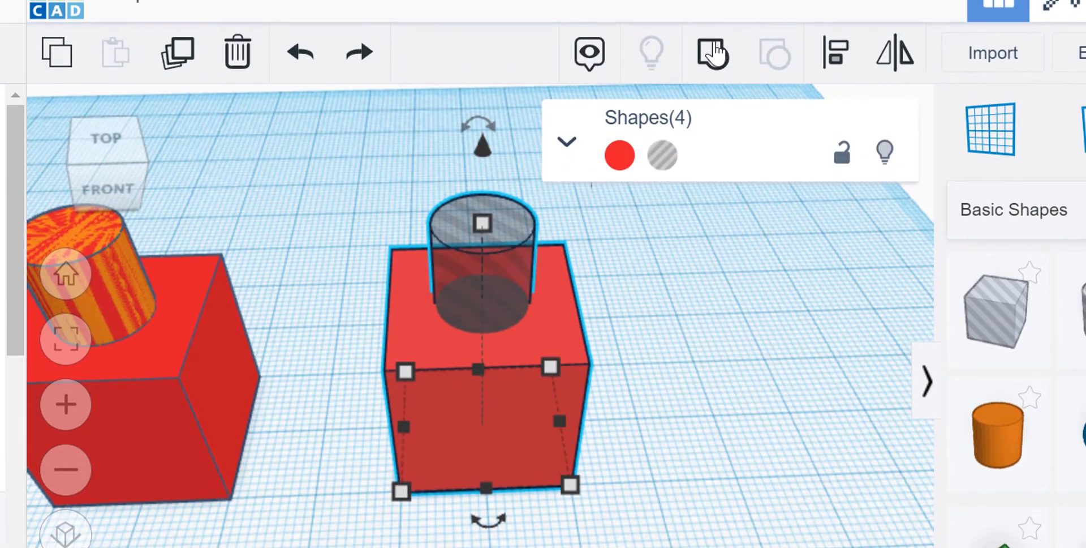
{"action": "left_click", "coordinate": [714, 54]}
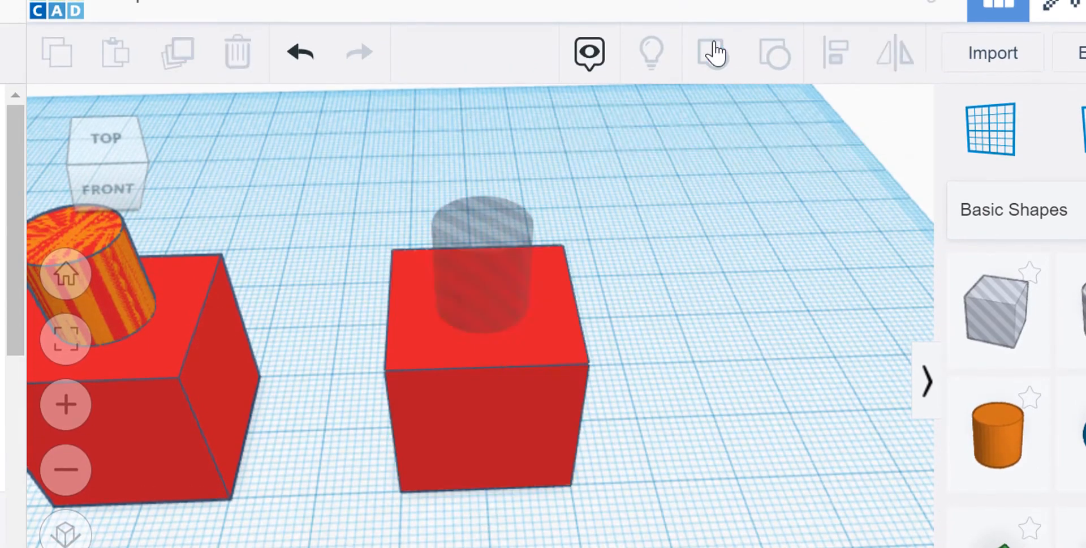
{"action": "key", "text": "Escape"}
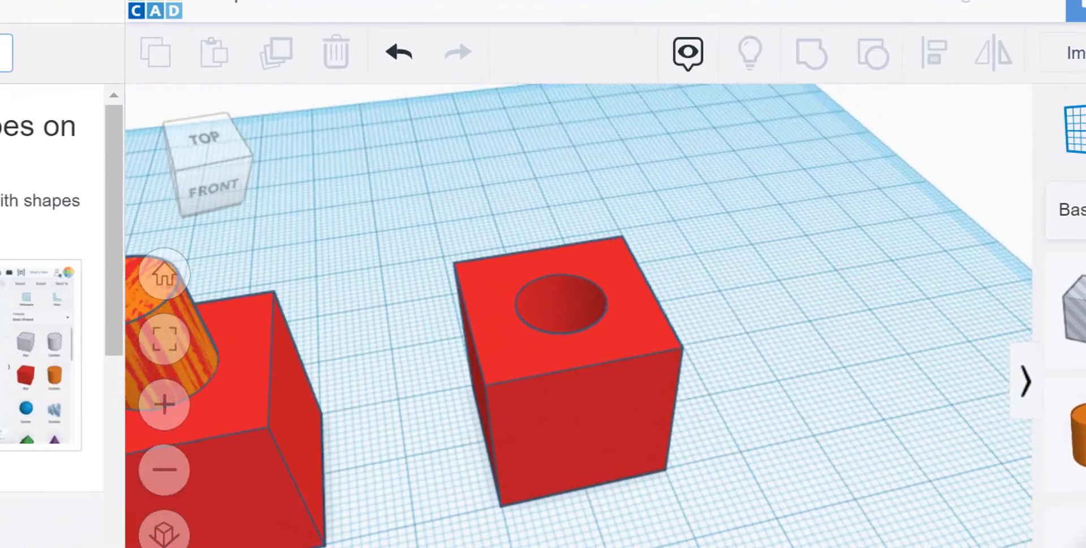
Step: Select all the overlapping shapes of the left box and cylinder, group them into one red solid, and deselect it
{"action": "right_click_drag", "start_coordinate": [566, 317], "coordinate": [509, 314]}
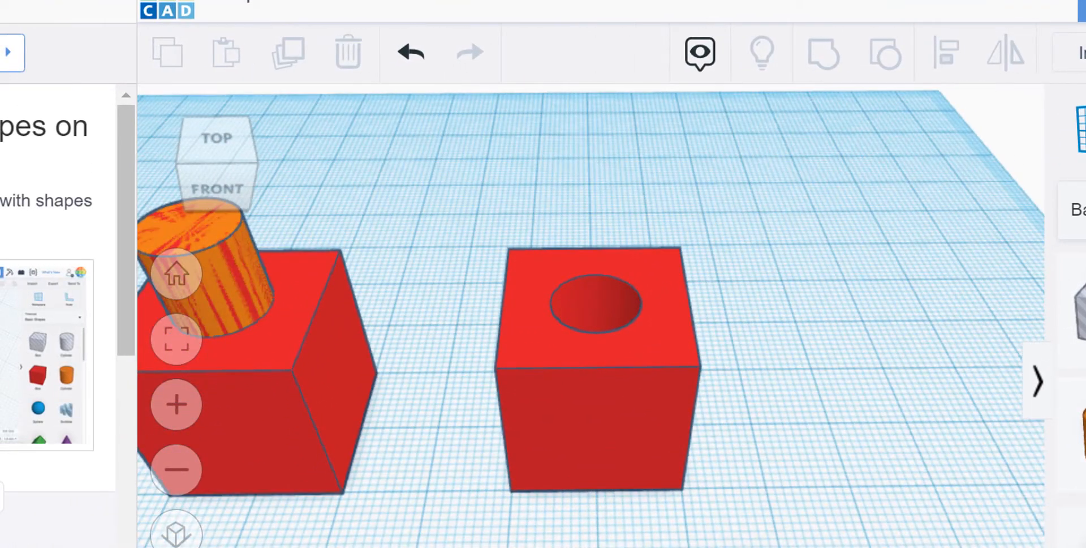
{"action": "middle_click_drag", "start_coordinate": [510, 314], "coordinate": [793, 344]}
{"action": "left_click_drag", "start_coordinate": [627, 540], "coordinate": [342, 164]}
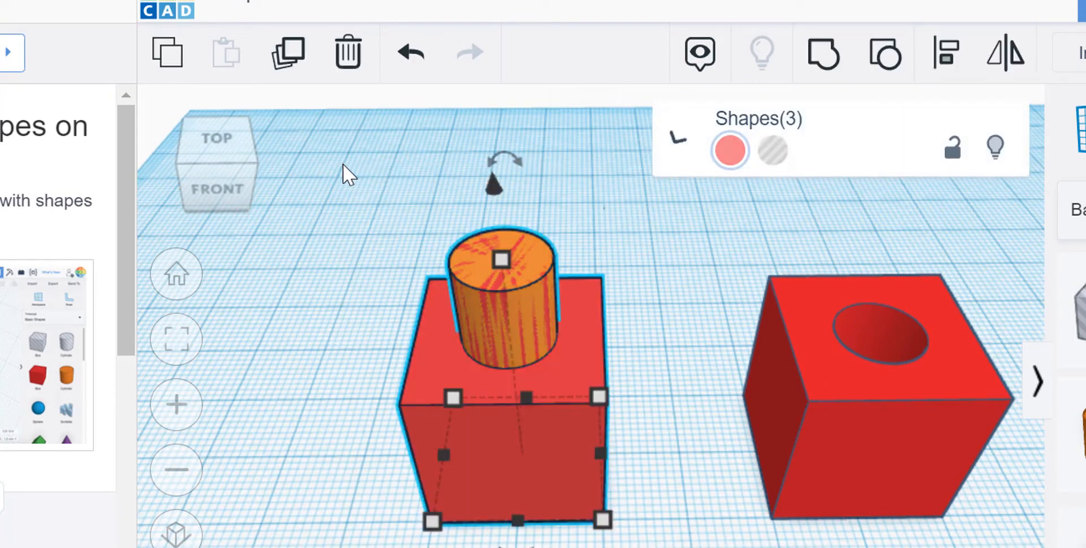
{"action": "left_click", "coordinate": [824, 54]}
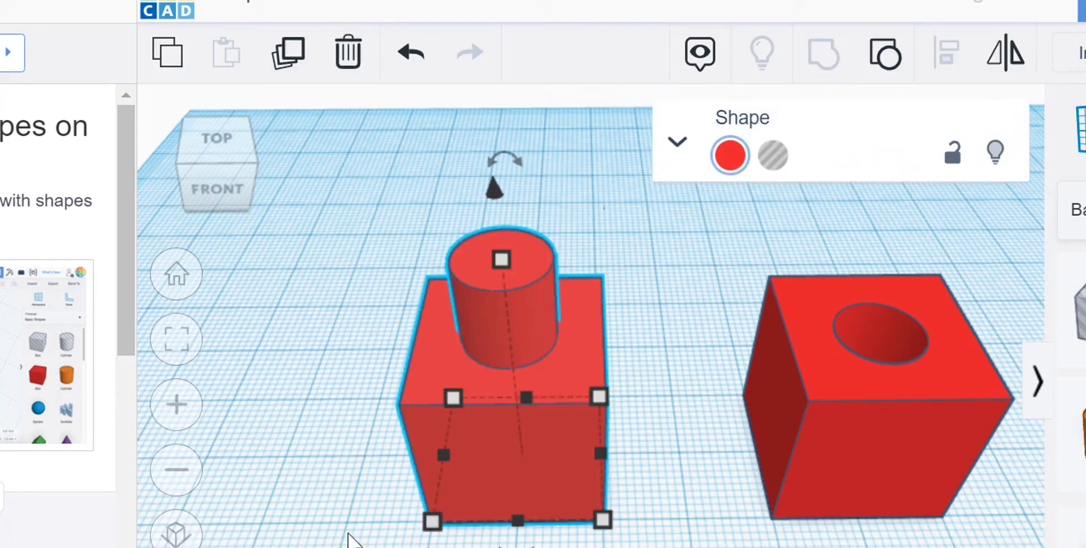
{"action": "left_click", "coordinate": [352, 529]}
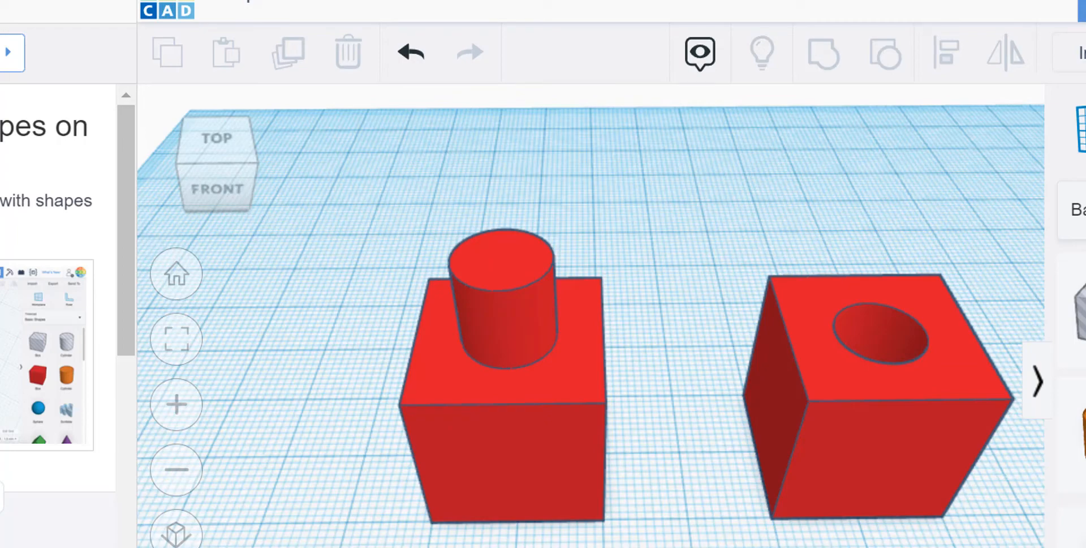
Step: Complete the Group It! lesson and continue to the Copy It! project
{"action": "left_click", "coordinate": [198, 534]}
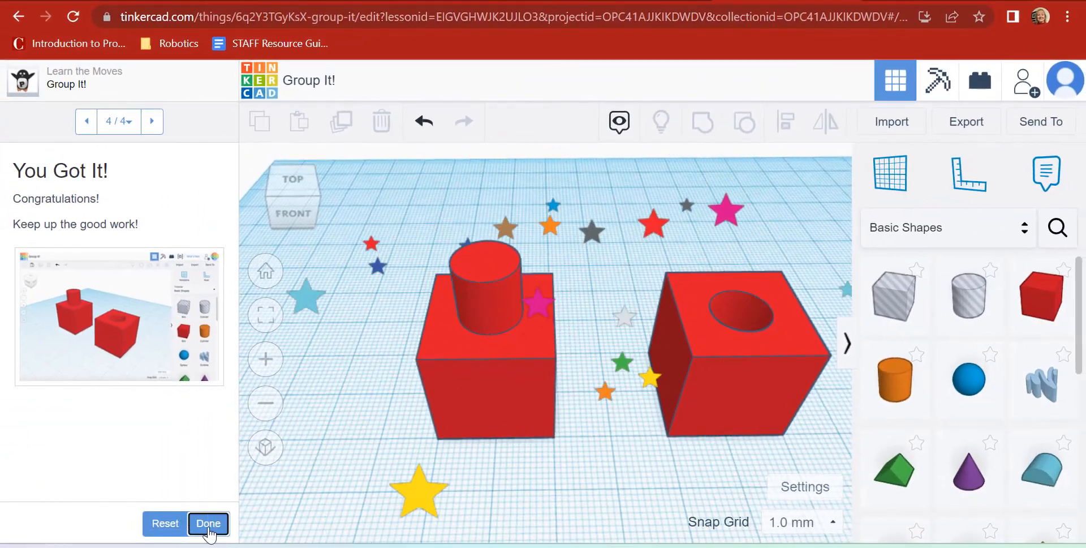
{"action": "left_click", "coordinate": [208, 523]}
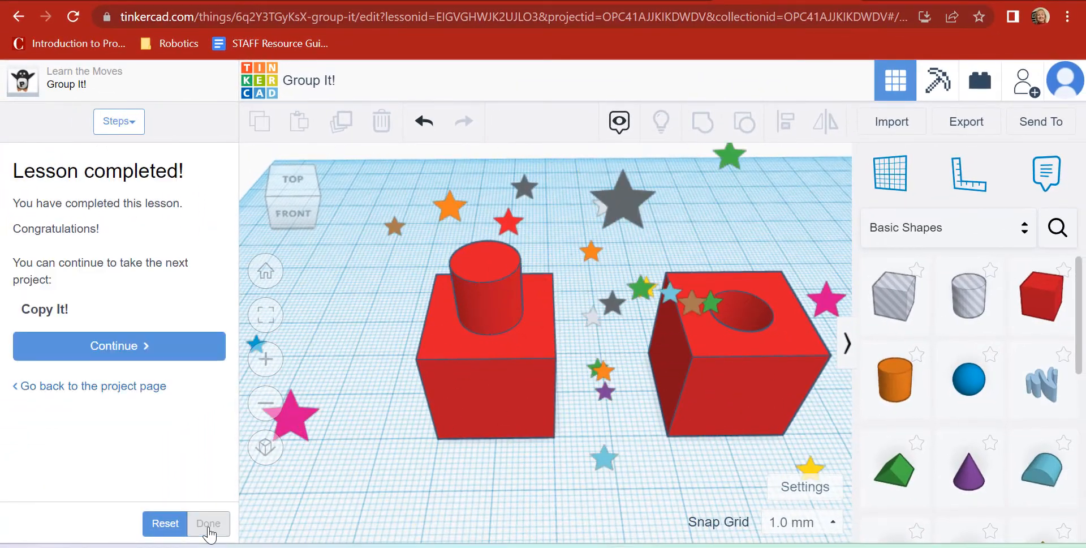
{"action": "left_click", "coordinate": [93, 342]}
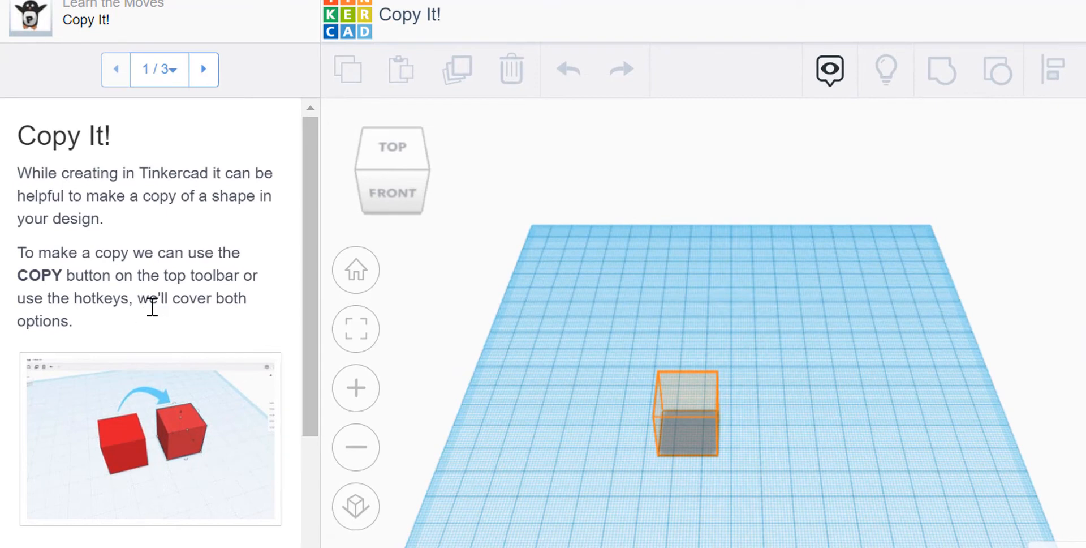
Step: Place a red Box on the orange hint on the Workplane and advance to the Select + Copy page
{"action": "scroll", "coordinate": [155, 306], "scroll_direction": "down", "scroll_amount": 3}
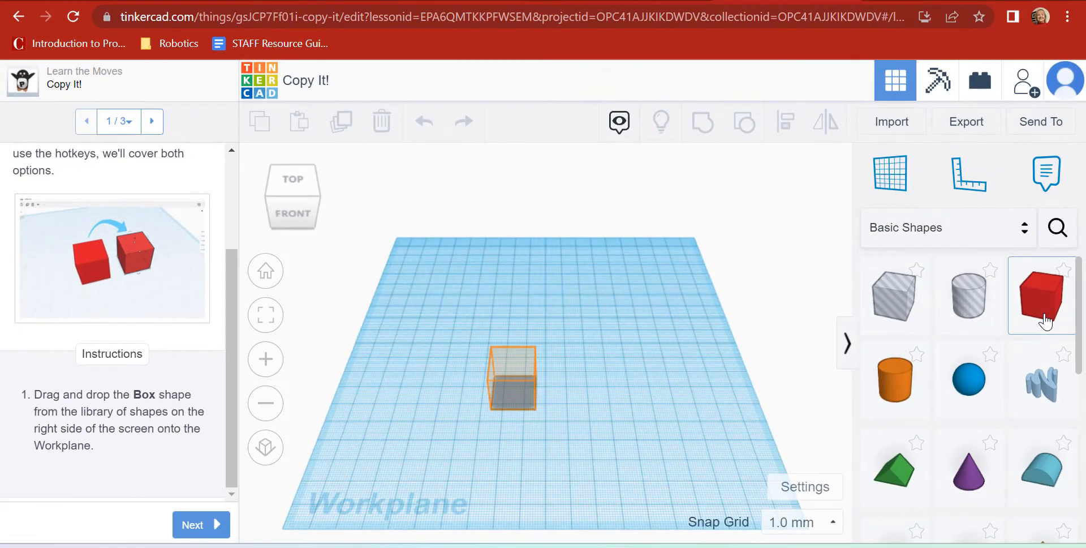
{"action": "left_click_drag", "start_coordinate": [1045, 320], "coordinate": [516, 395]}
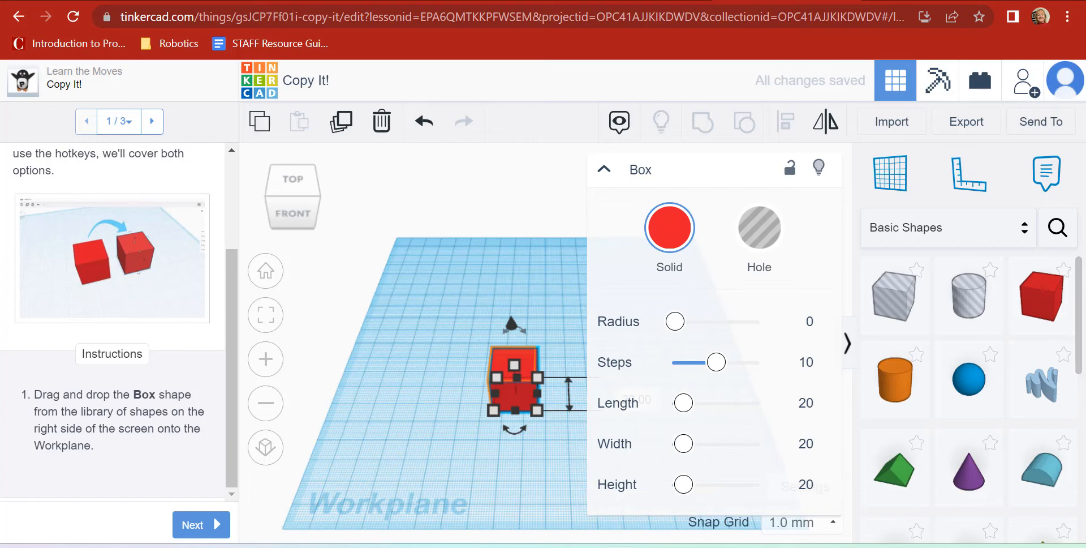
{"action": "left_click", "coordinate": [185, 527]}
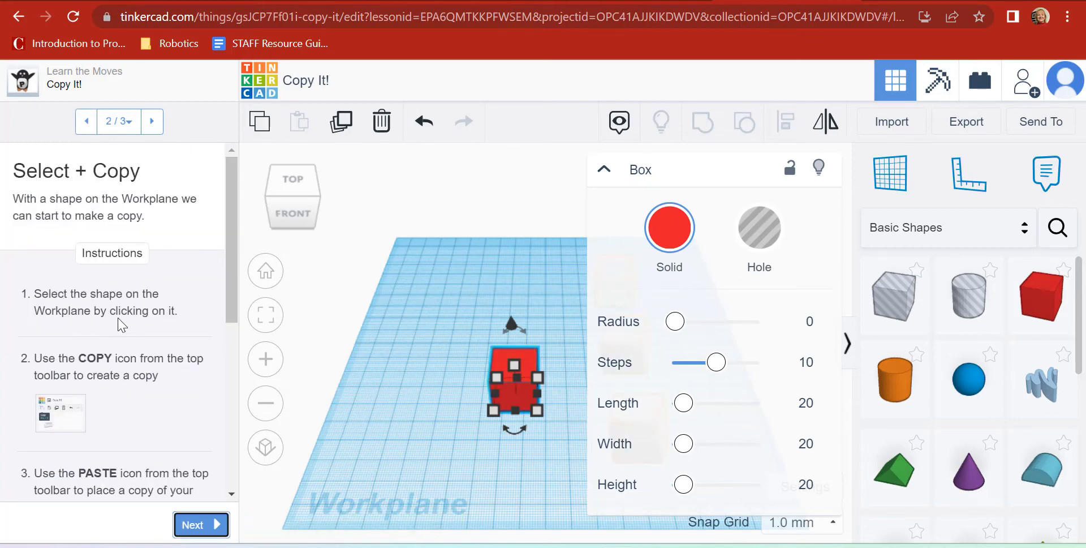
Step: Copy the red box, paste a duplicate next to the original, and deselect it
{"action": "left_click", "coordinate": [520, 356]}
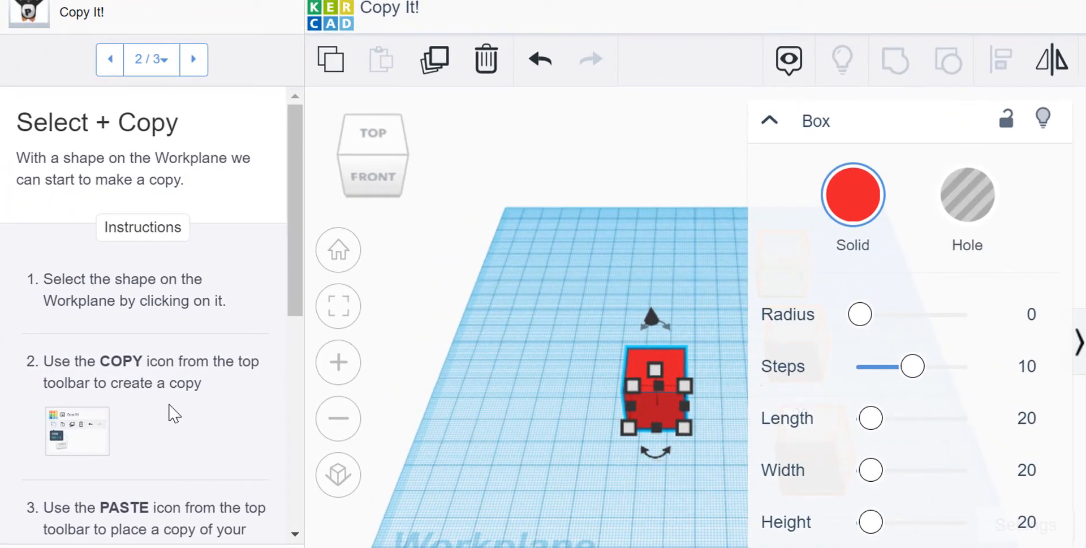
{"action": "scroll", "coordinate": [169, 412], "scroll_direction": "down", "scroll_amount": 2}
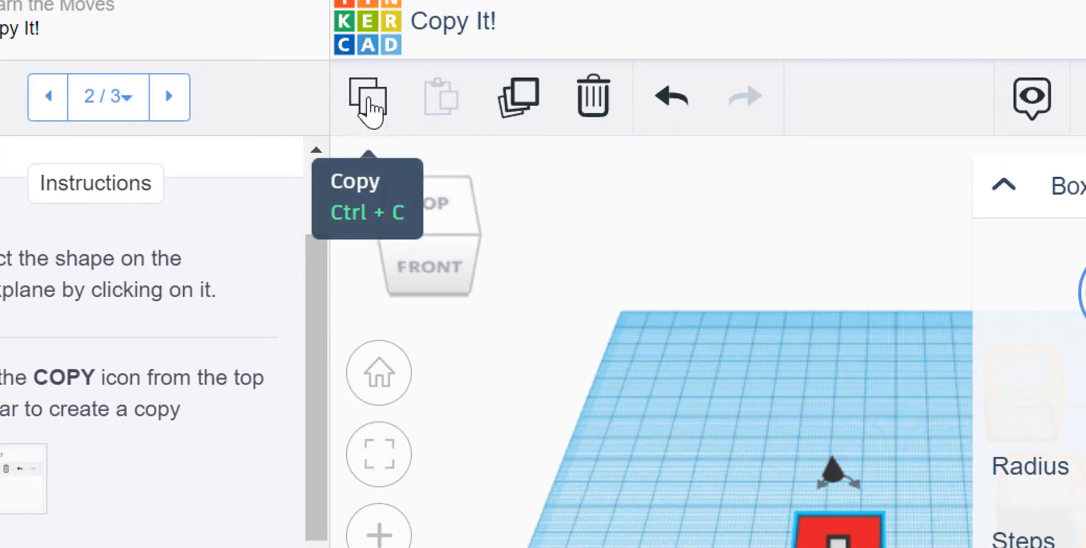
{"action": "left_click", "coordinate": [370, 107]}
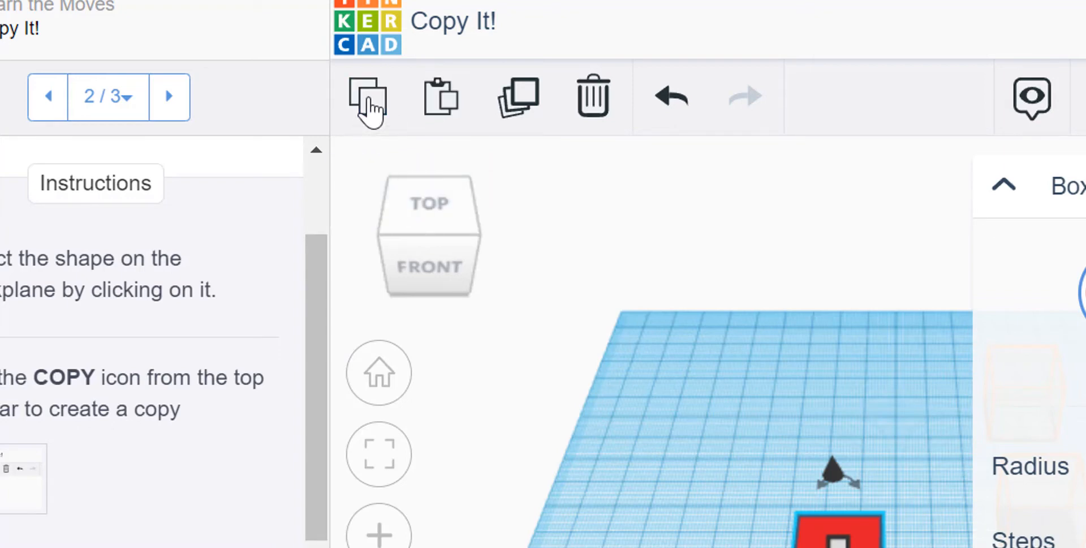
{"action": "left_click", "coordinate": [441, 99]}
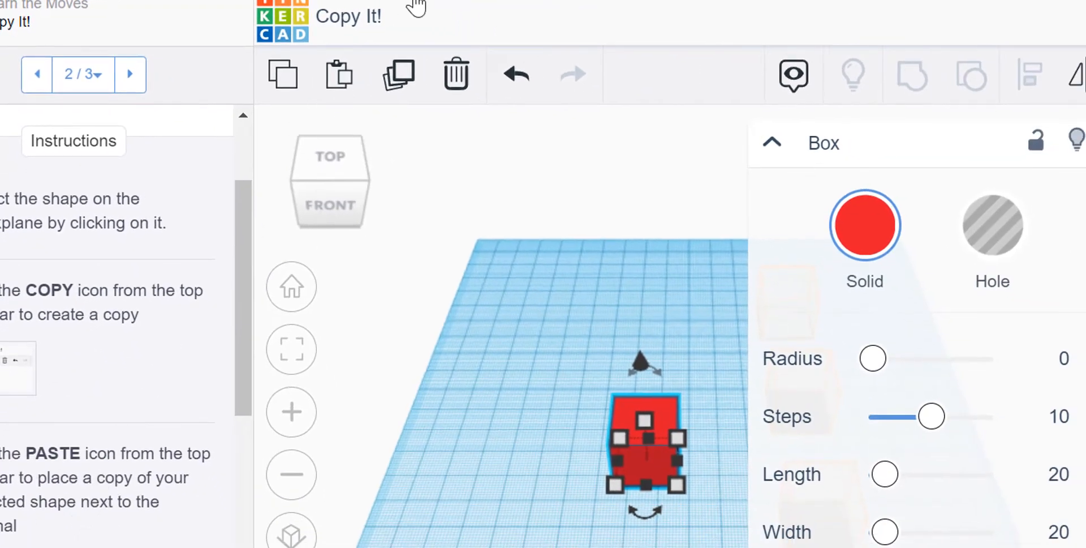
{"action": "left_click", "coordinate": [339, 74]}
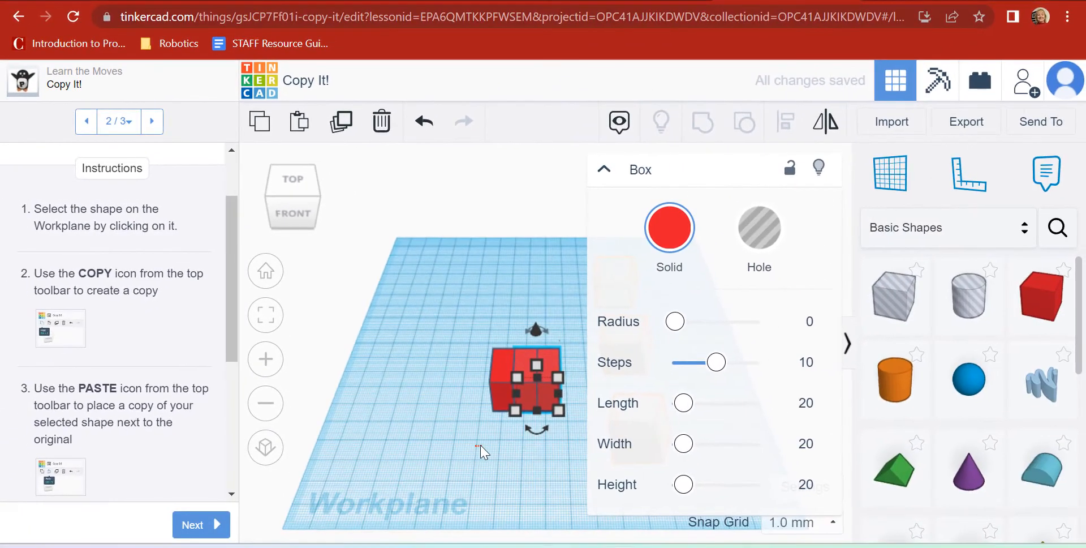
{"action": "left_click", "coordinate": [587, 535]}
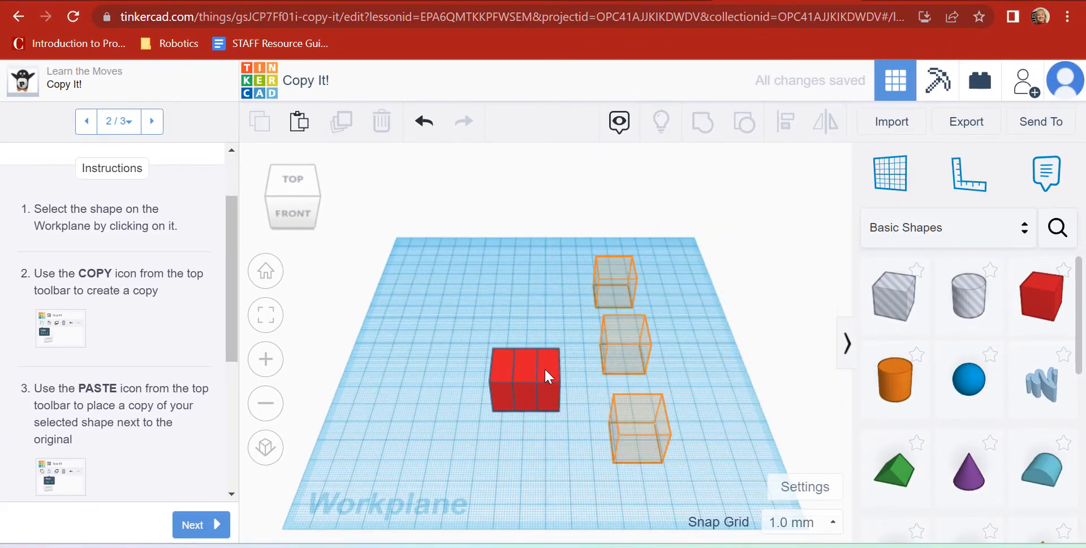
Step: Move the pasted red box onto the farthest orange hint, undoing the accidental resize, and deselect it
{"action": "left_click_drag", "start_coordinate": [544, 367], "coordinate": [577, 321]}
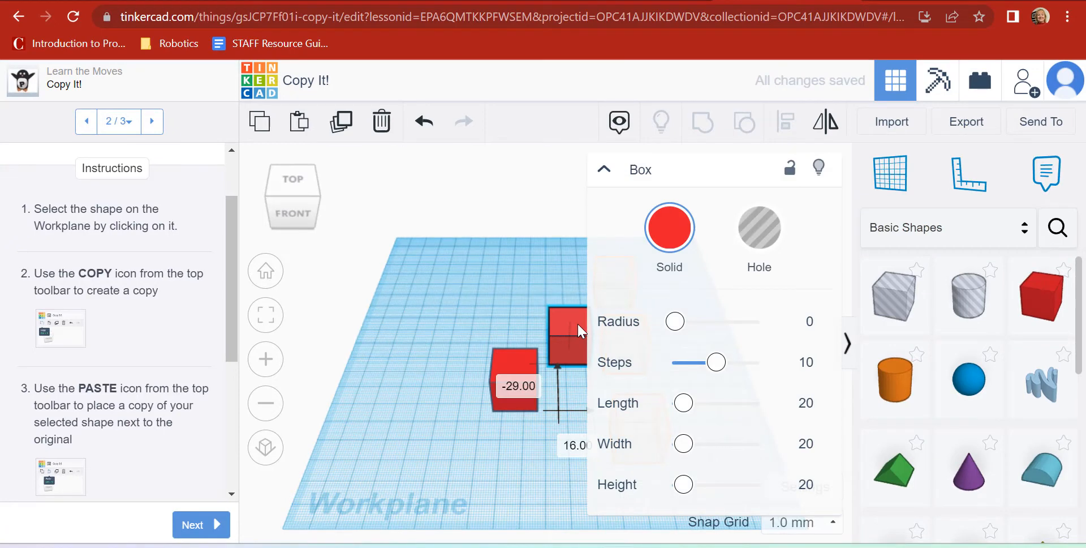
{"action": "left_click", "coordinate": [605, 171]}
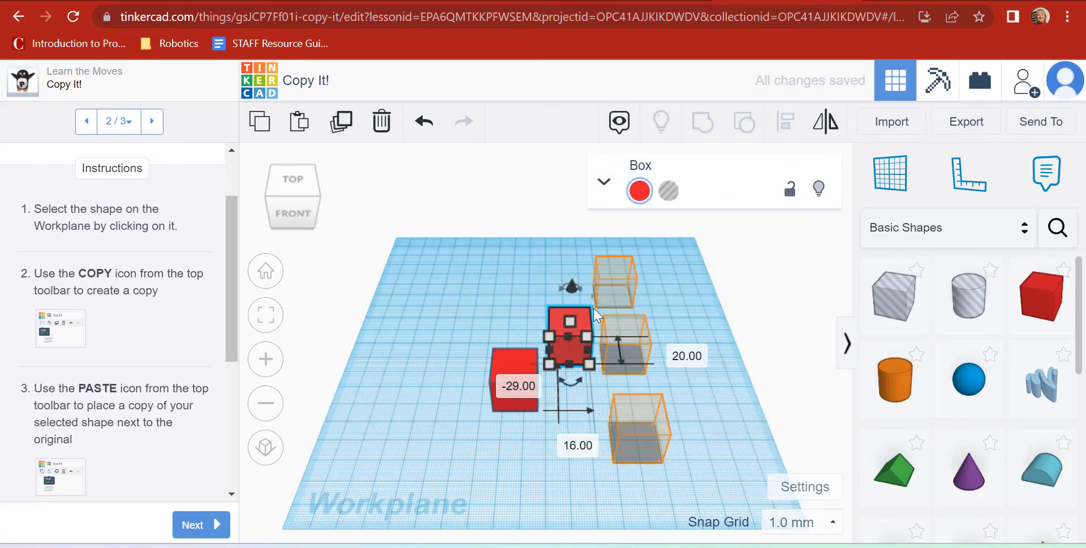
{"action": "left_click_drag", "start_coordinate": [585, 325], "coordinate": [625, 286]}
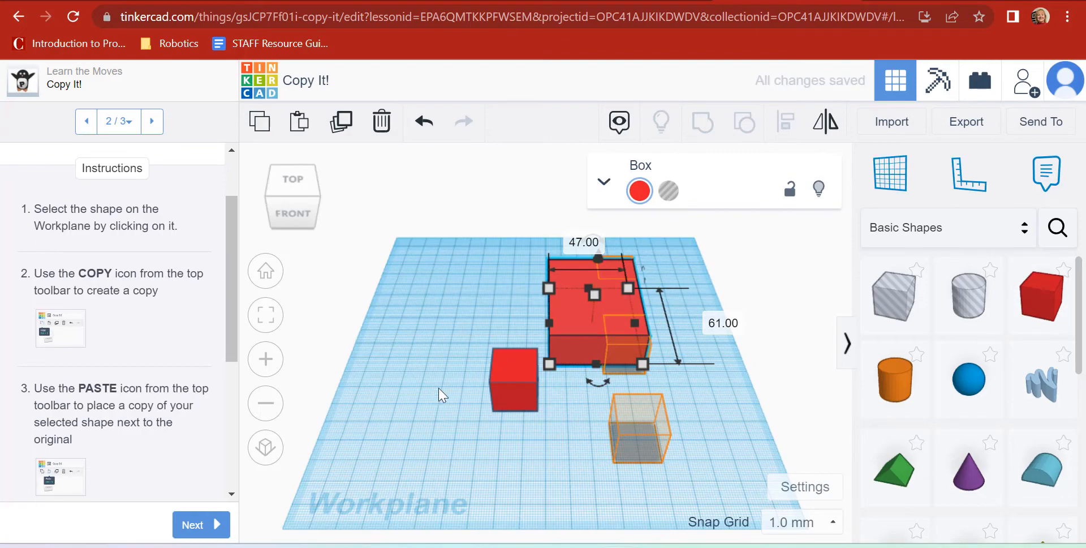
{"action": "left_click", "coordinate": [421, 122]}
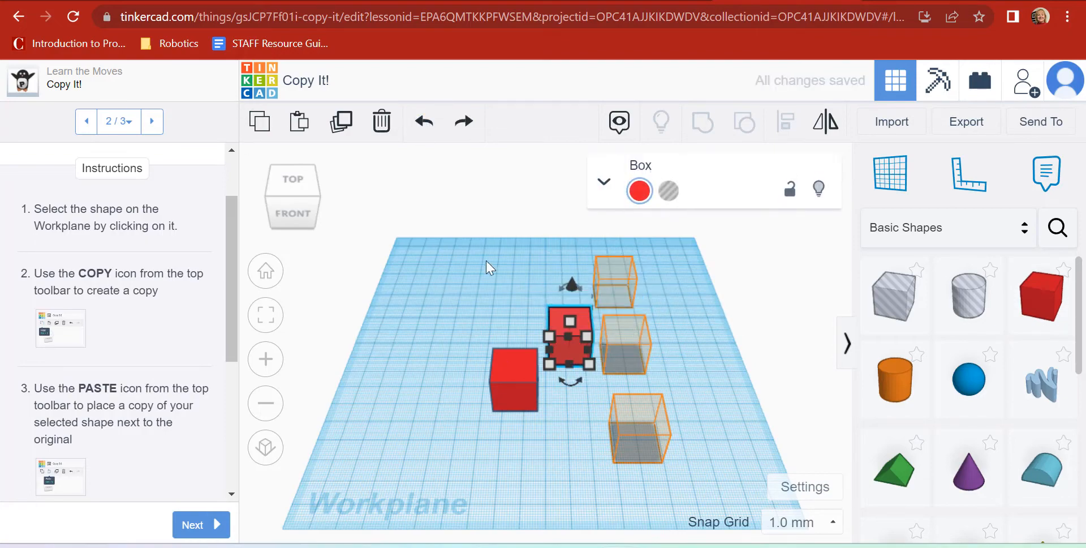
{"action": "left_click", "coordinate": [592, 396]}
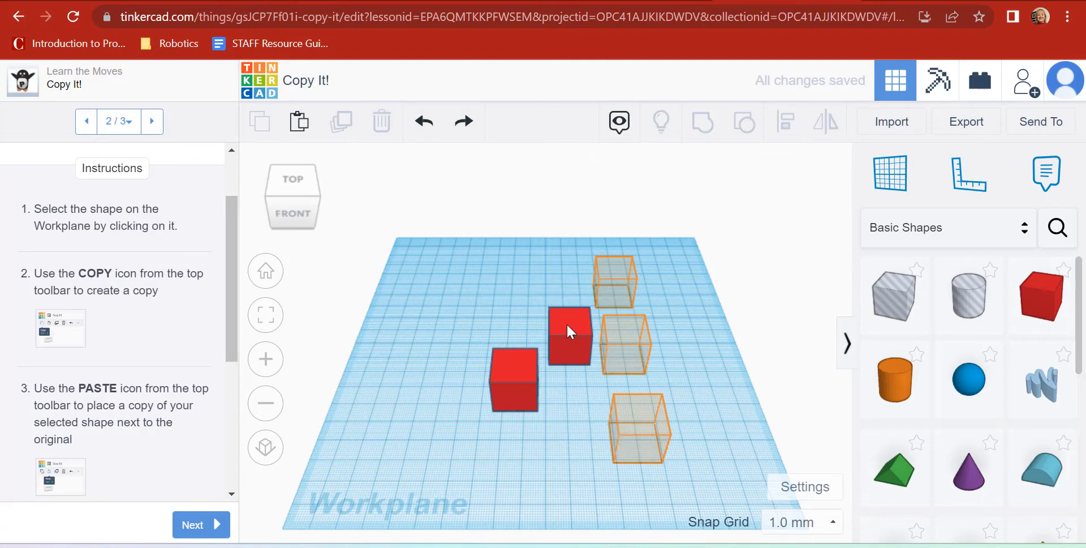
{"action": "left_click_drag", "start_coordinate": [566, 327], "coordinate": [610, 273]}
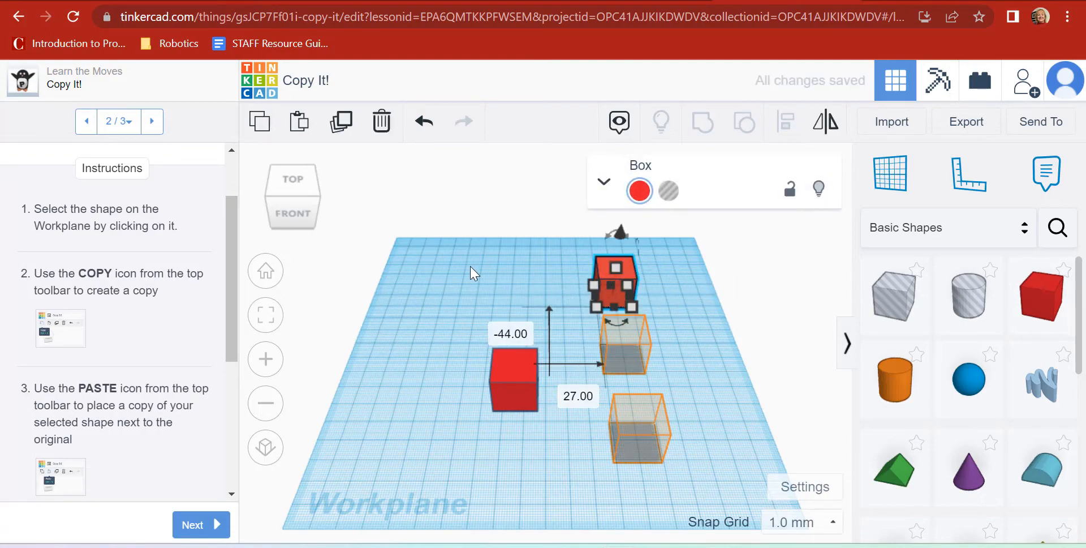
{"action": "left_click", "coordinate": [449, 271]}
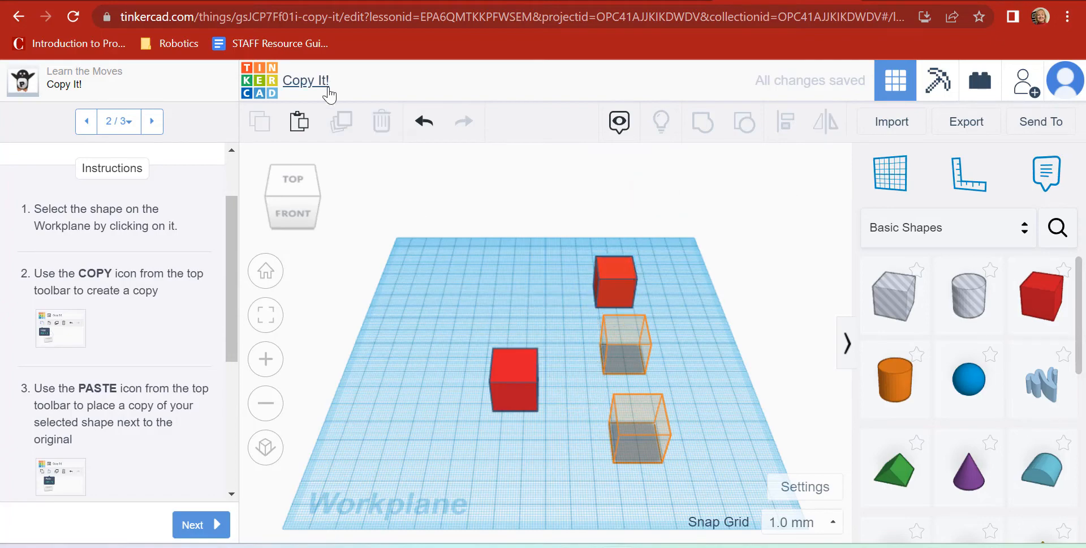
Step: Paste two more copies of the red box and place them on the middle and nearest orange hints
{"action": "left_click", "coordinate": [298, 121]}
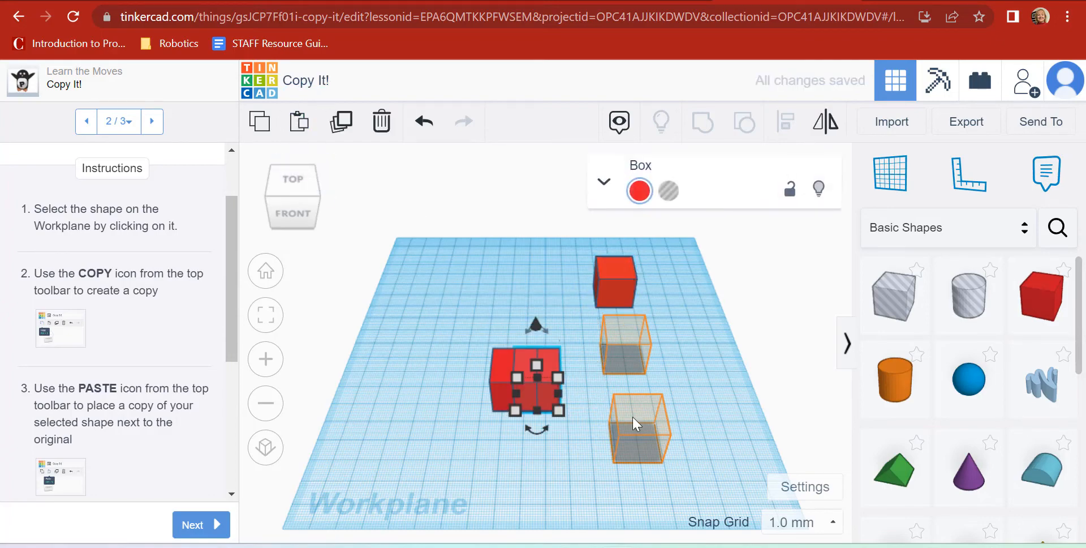
{"action": "left_click_drag", "start_coordinate": [548, 351], "coordinate": [636, 320]}
{"action": "left_click", "coordinate": [522, 472]}
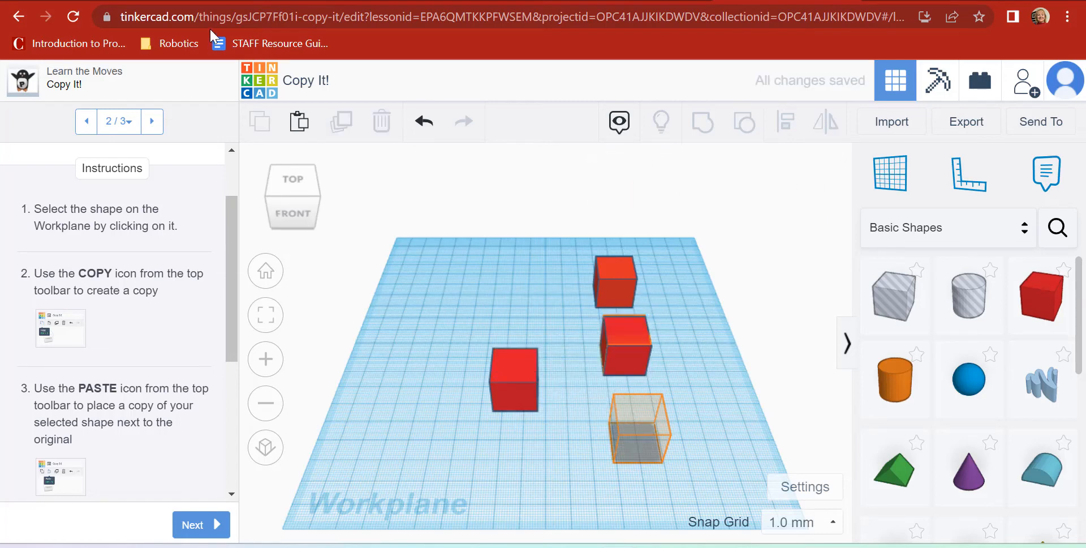
{"action": "left_click", "coordinate": [299, 121]}
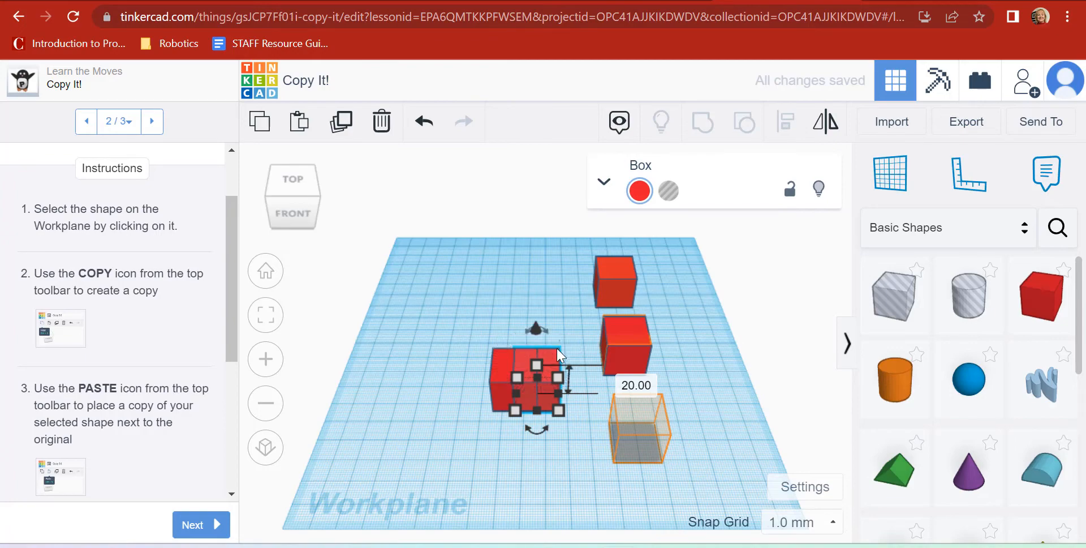
{"action": "left_click_drag", "start_coordinate": [552, 350], "coordinate": [657, 399]}
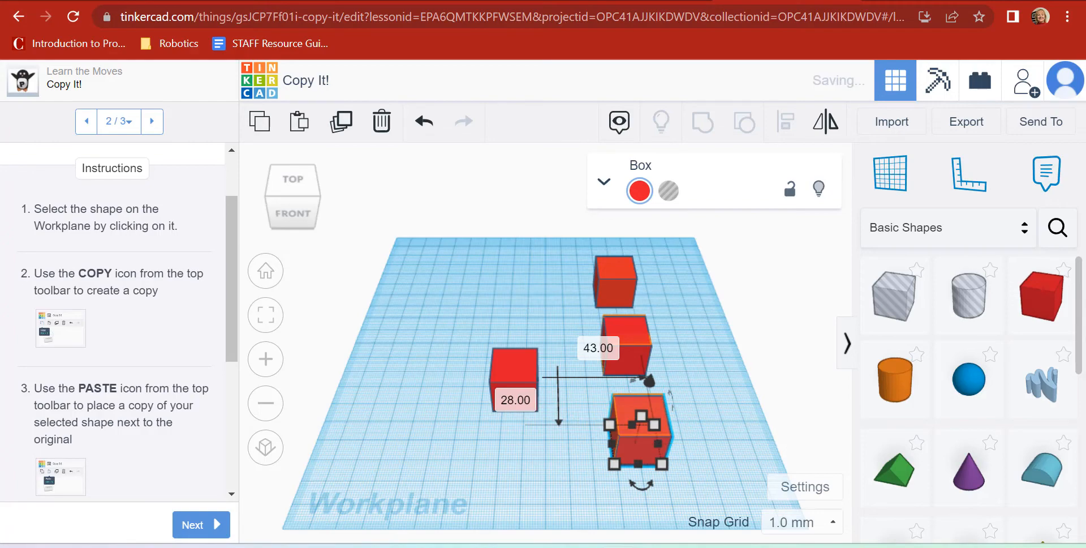
Step: Complete the Copy It! lesson and continue to the Duplicate It! project
{"action": "left_click", "coordinate": [191, 535]}
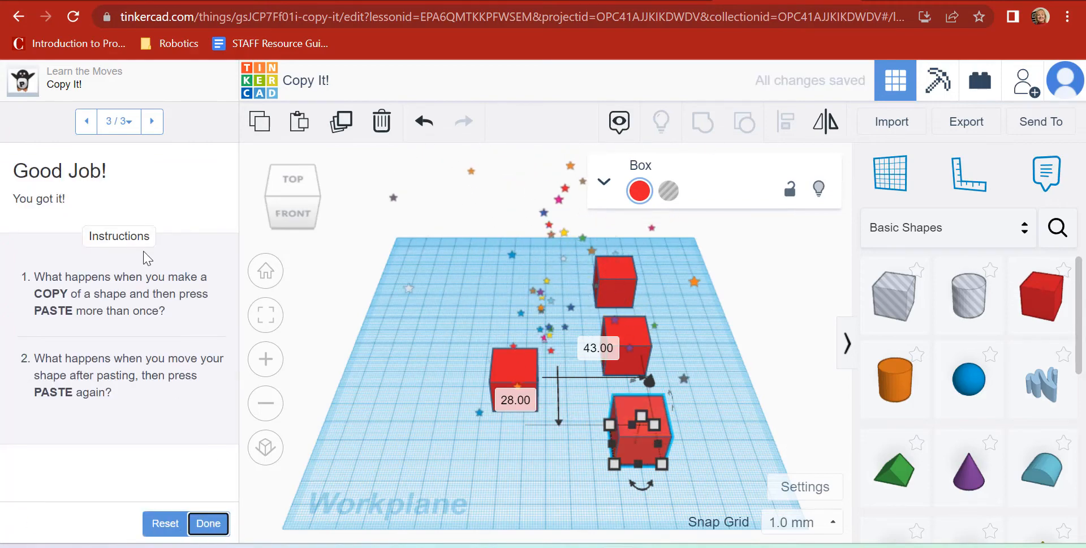
{"action": "left_click", "coordinate": [207, 522]}
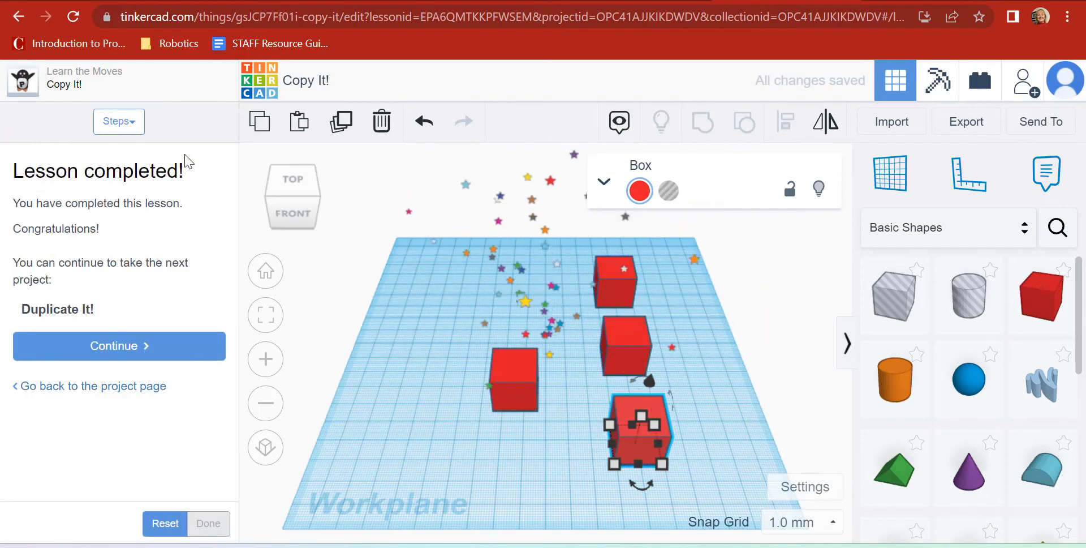
{"action": "left_click", "coordinate": [115, 344]}
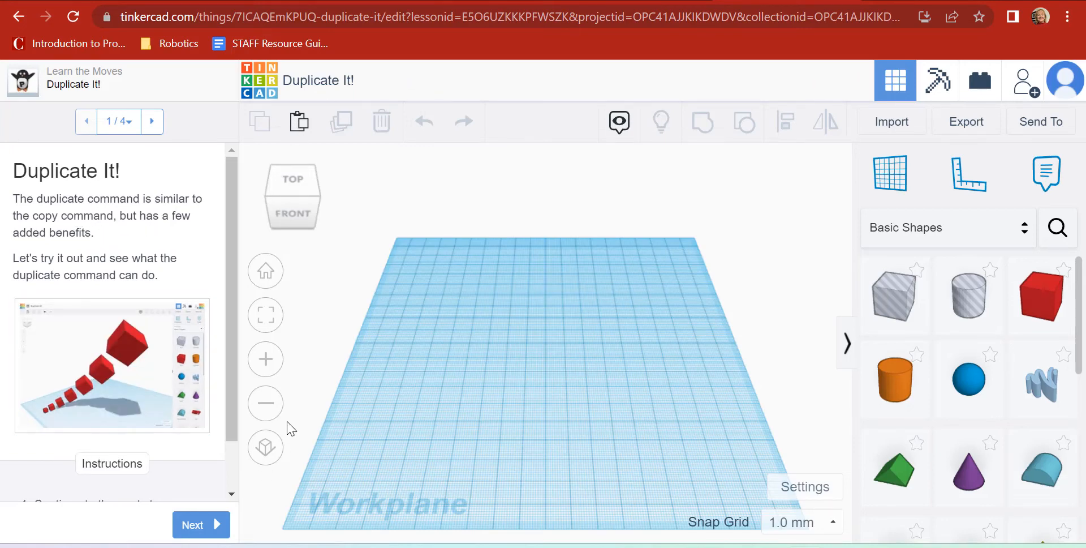
Step: Place a red Box near the Workplane's far left corner and advance to the Select + Duplicate page
{"action": "left_click_drag", "start_coordinate": [1045, 295], "coordinate": [423, 286]}
{"action": "scroll", "coordinate": [233, 481], "scroll_direction": "down", "scroll_amount": 1}
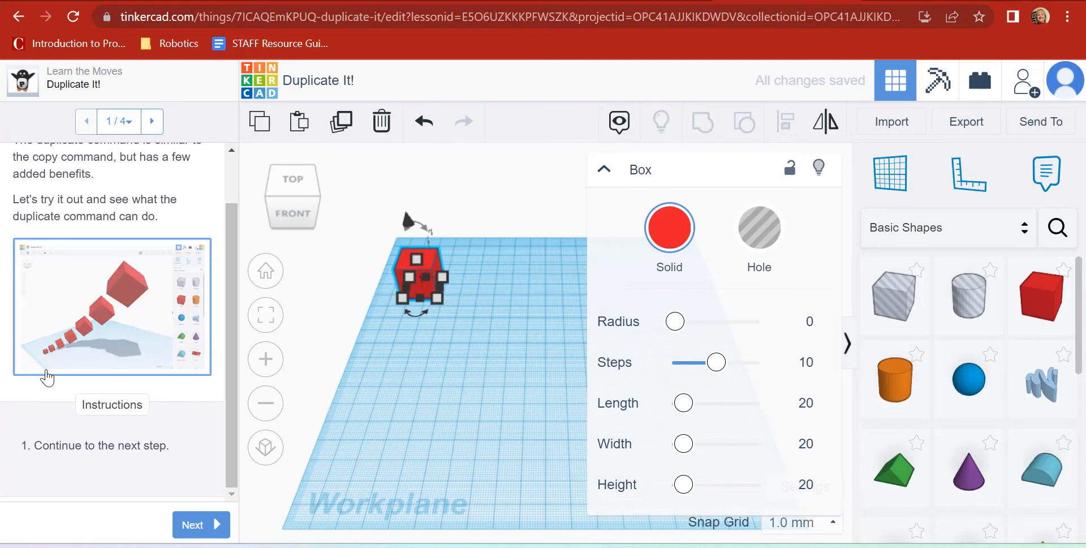
{"action": "left_click", "coordinate": [187, 525]}
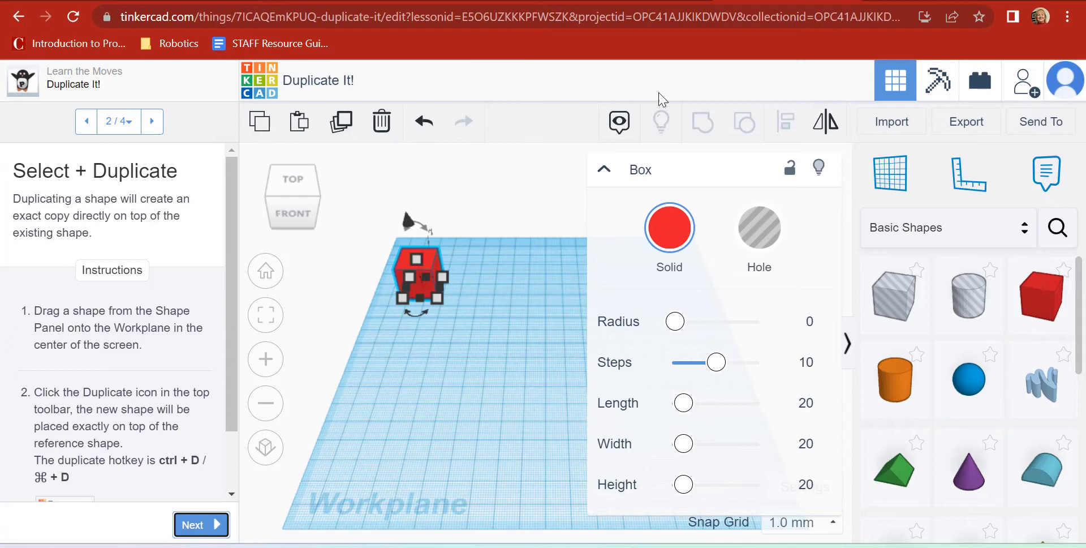
{"action": "left_click", "coordinate": [605, 171]}
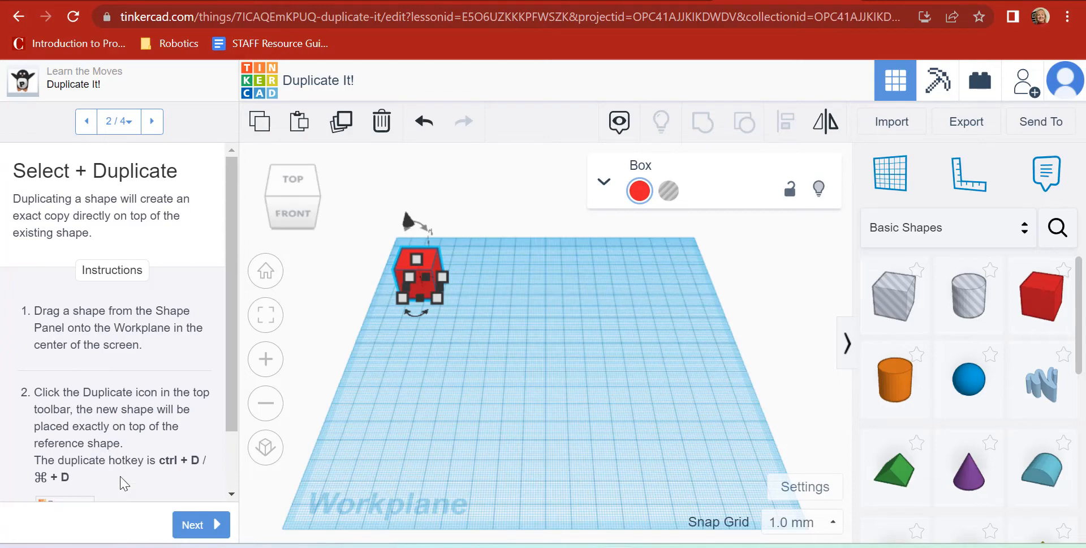
Step: Duplicate the red box and move one of the two boxes off the other by about 29 mm and 28 mm
{"action": "scroll", "coordinate": [232, 413], "scroll_direction": "down", "scroll_amount": 2}
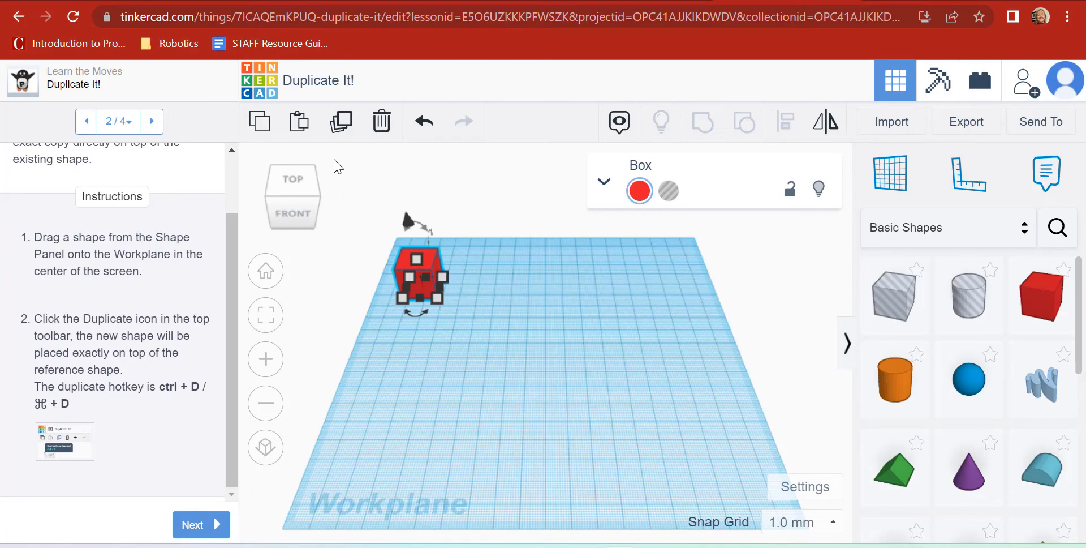
{"action": "right_click_drag", "start_coordinate": [373, 407], "coordinate": [372, 362]}
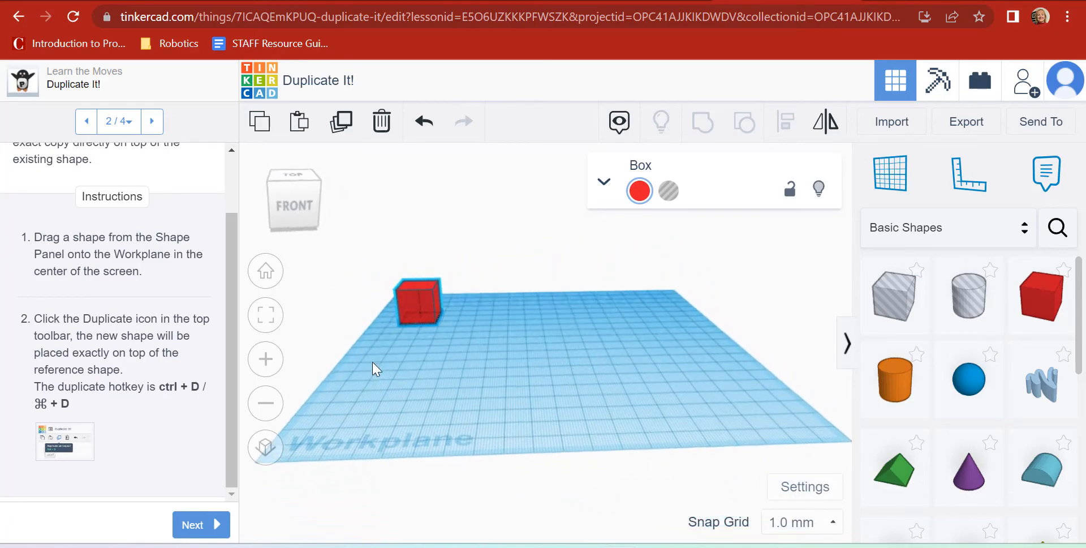
{"action": "left_click", "coordinate": [340, 136]}
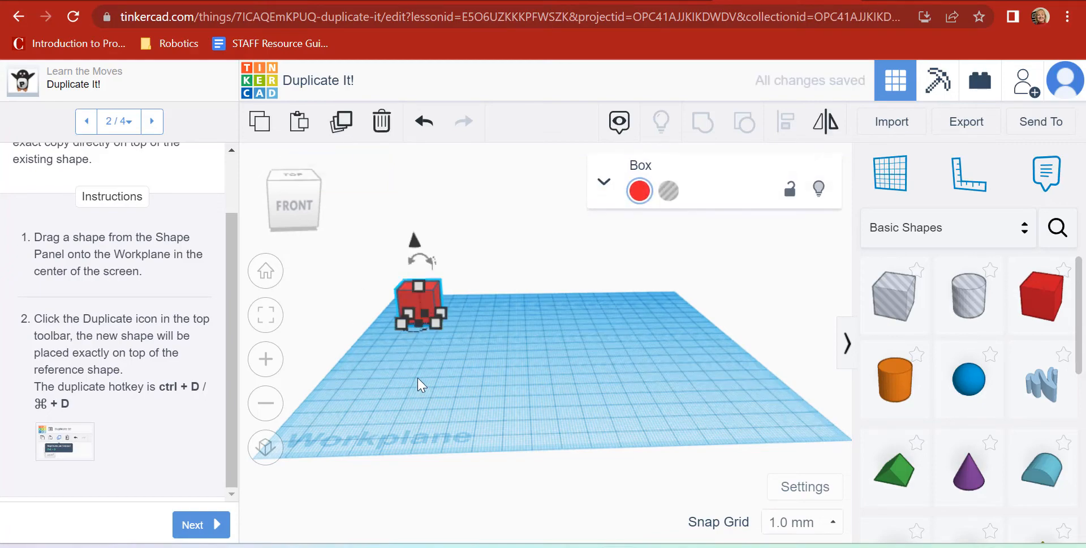
{"action": "right_click_drag", "start_coordinate": [417, 378], "coordinate": [422, 351]}
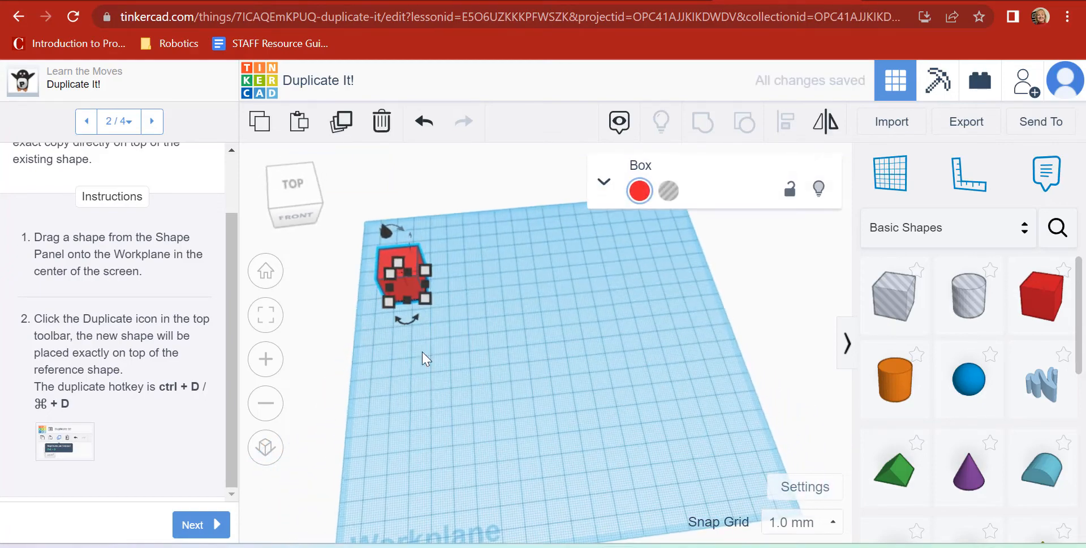
{"action": "left_click", "coordinate": [408, 405]}
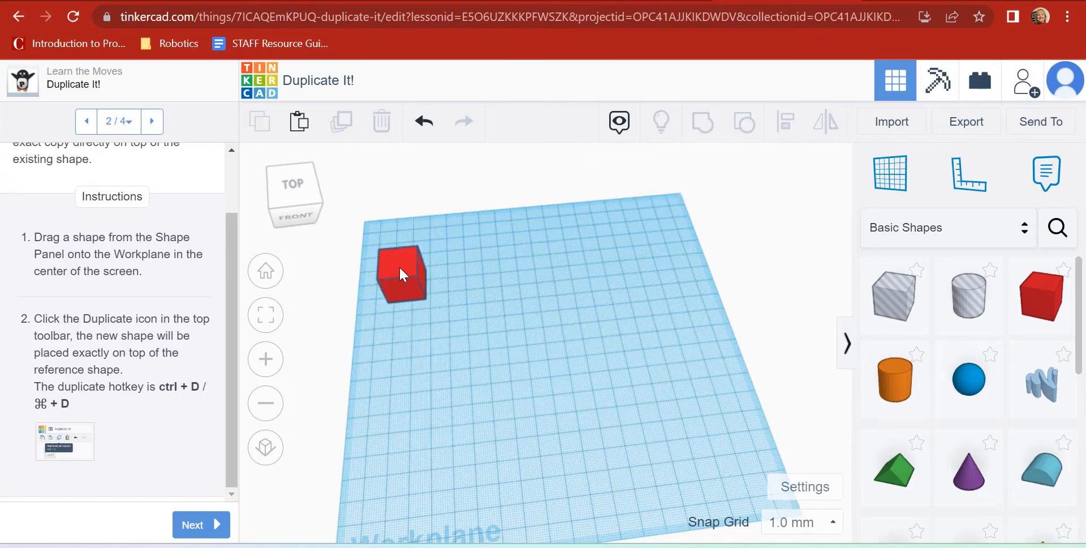
{"action": "left_click_drag", "start_coordinate": [405, 283], "coordinate": [456, 304], "text": "alt"}
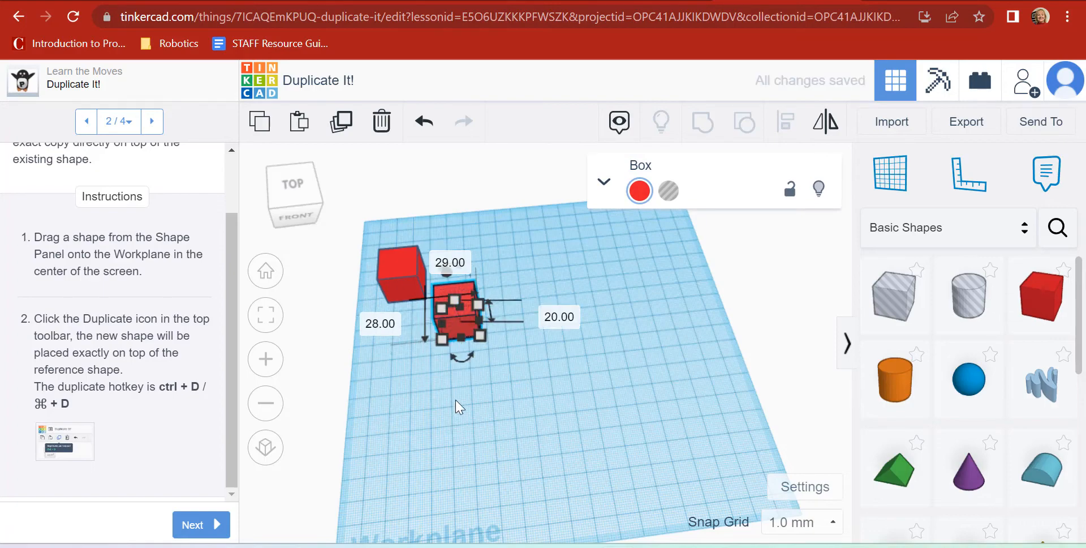
Step: Enlarge the selected box to about 30 by 36 mm and 28 mm tall, and raise it 14 mm above the Workplane
{"action": "right_click_drag", "start_coordinate": [409, 447], "coordinate": [418, 419]}
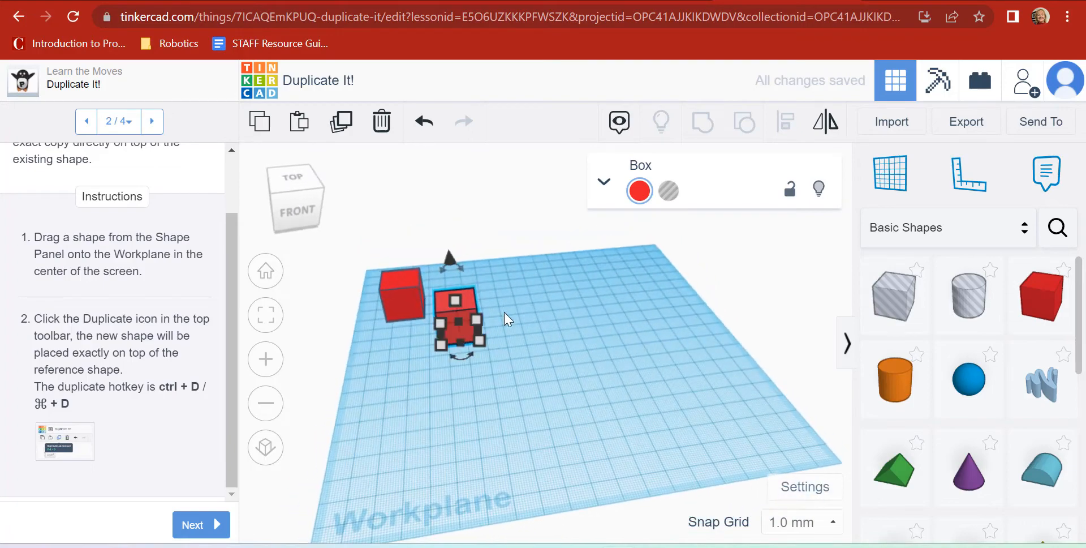
{"action": "left_click_drag", "start_coordinate": [480, 336], "coordinate": [503, 351]}
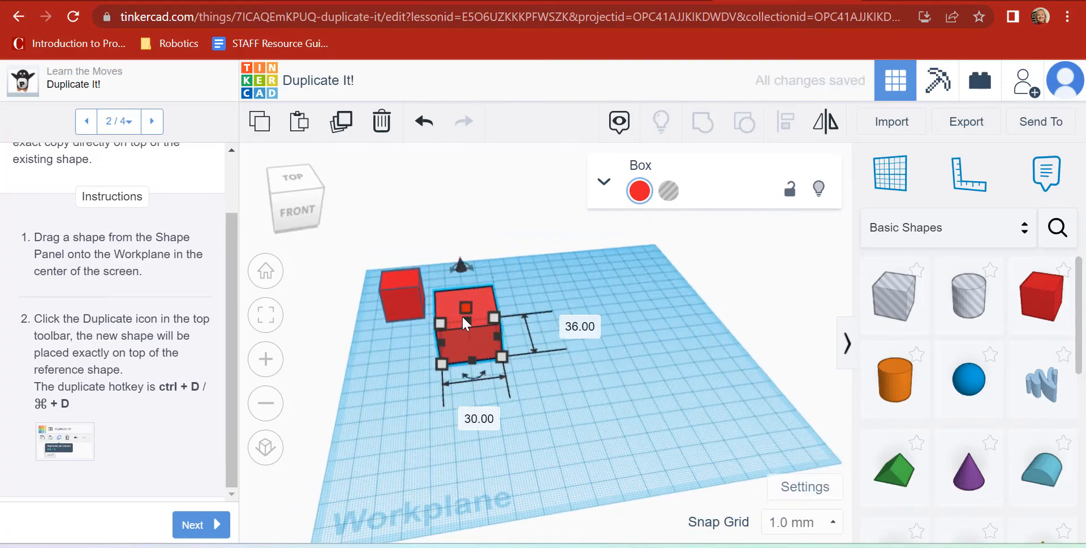
{"action": "left_click_drag", "start_coordinate": [463, 303], "coordinate": [463, 293]}
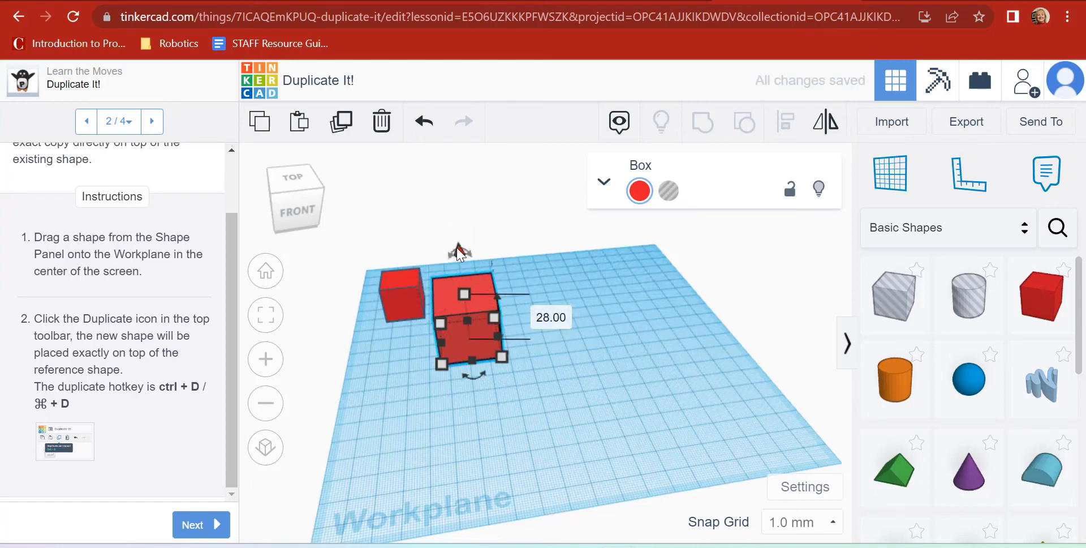
{"action": "left_click_drag", "start_coordinate": [459, 250], "coordinate": [456, 224]}
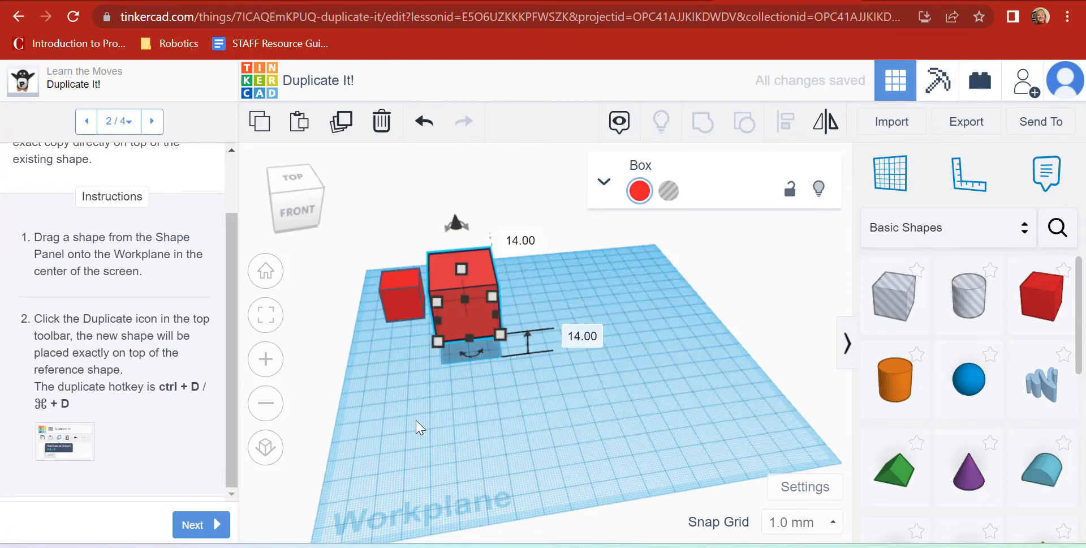
Step: Duplicate the raised box, move it about 37 by 55 mm away, and enlarge it to about 33 by 47 mm and 40 mm tall
{"action": "mouse_move", "coordinate": [417, 421]}
{"action": "right_mouse_down"}
{"action": "mouse_move", "coordinate": [384, 425]}
{"action": "mouse_move", "coordinate": [512, 429]}
{"action": "mouse_move", "coordinate": [528, 387]}
{"action": "mouse_move", "coordinate": [514, 422]}
{"action": "mouse_move", "coordinate": [396, 444]}
{"action": "mouse_move", "coordinate": [425, 428]}
{"action": "mouse_move", "coordinate": [406, 429]}
{"action": "mouse_move", "coordinate": [425, 413]}
{"action": "right_mouse_up"}
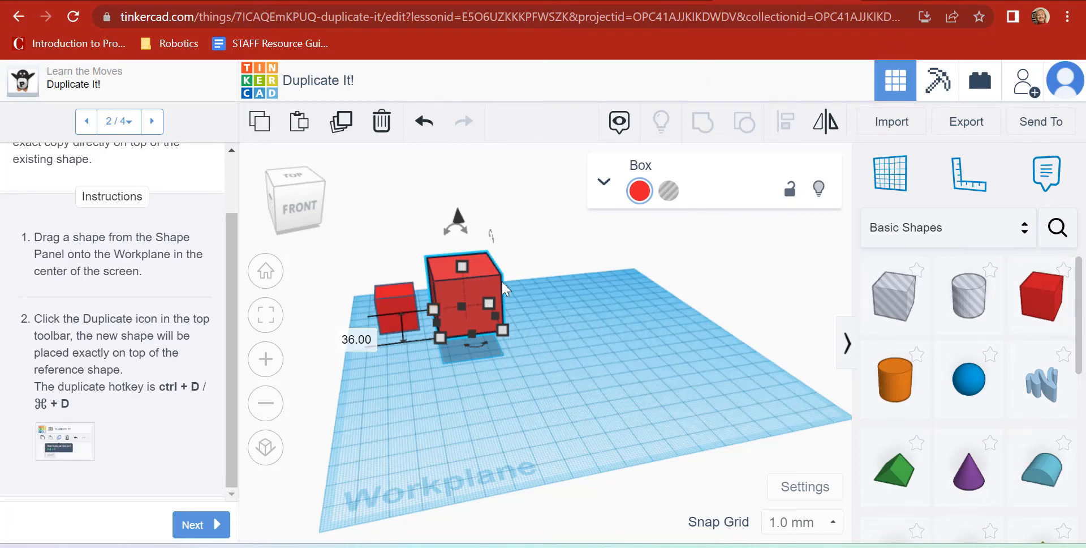
{"action": "left_click", "coordinate": [343, 121]}
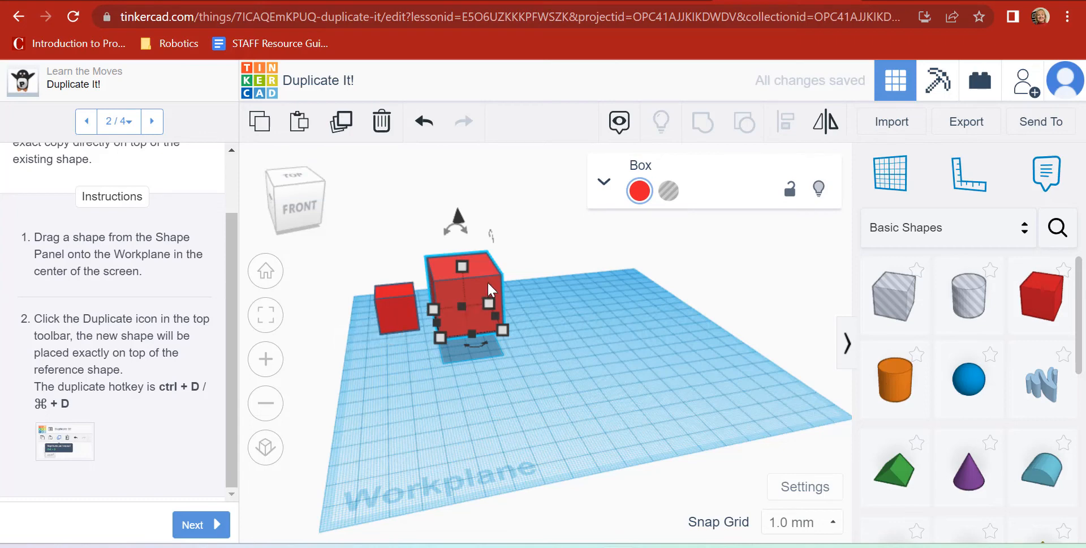
{"action": "left_click_drag", "start_coordinate": [487, 280], "coordinate": [610, 318]}
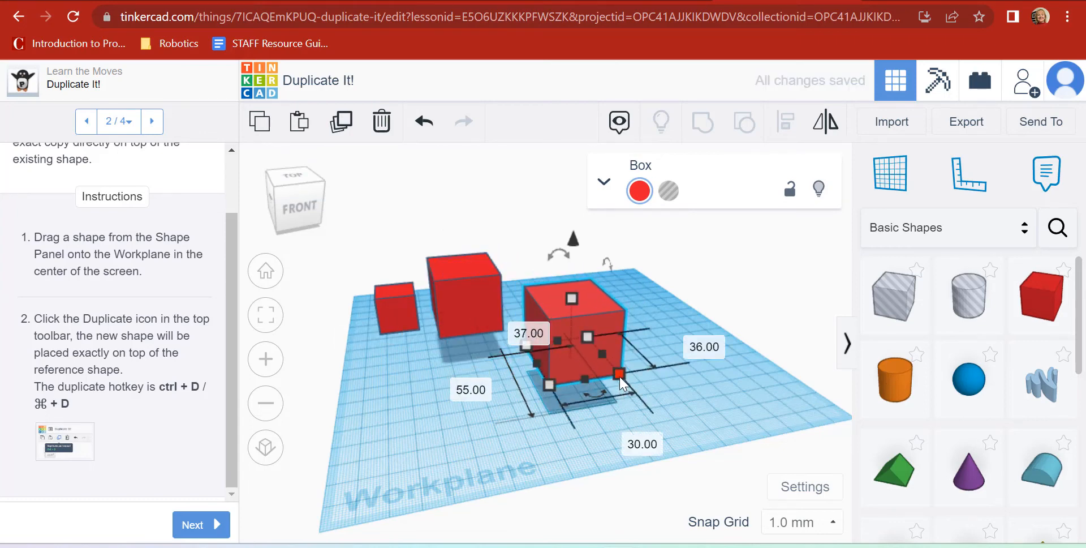
{"action": "left_click_drag", "start_coordinate": [619, 375], "coordinate": [639, 390]}
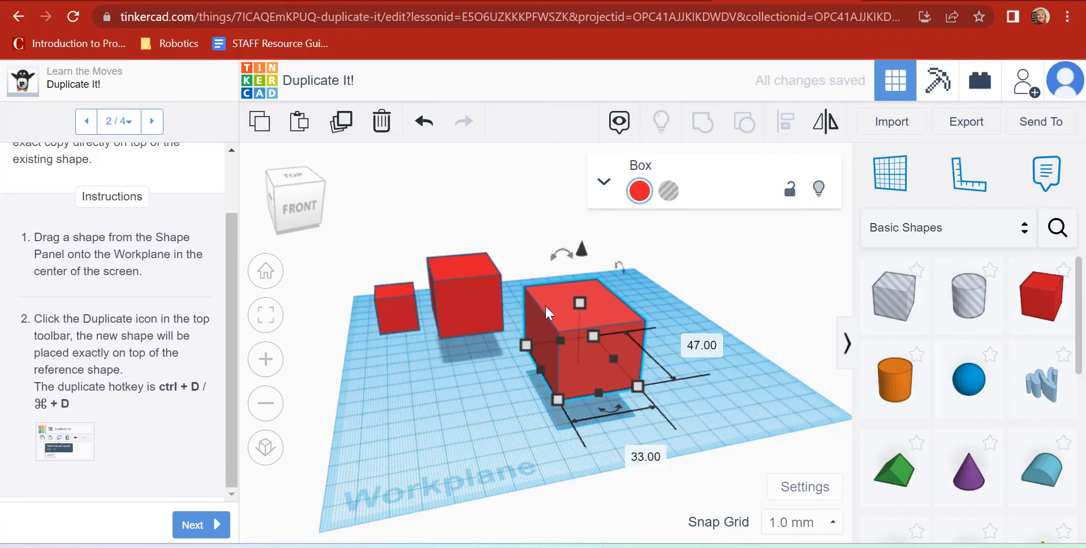
{"action": "left_click_drag", "start_coordinate": [588, 273], "coordinate": [588, 273]}
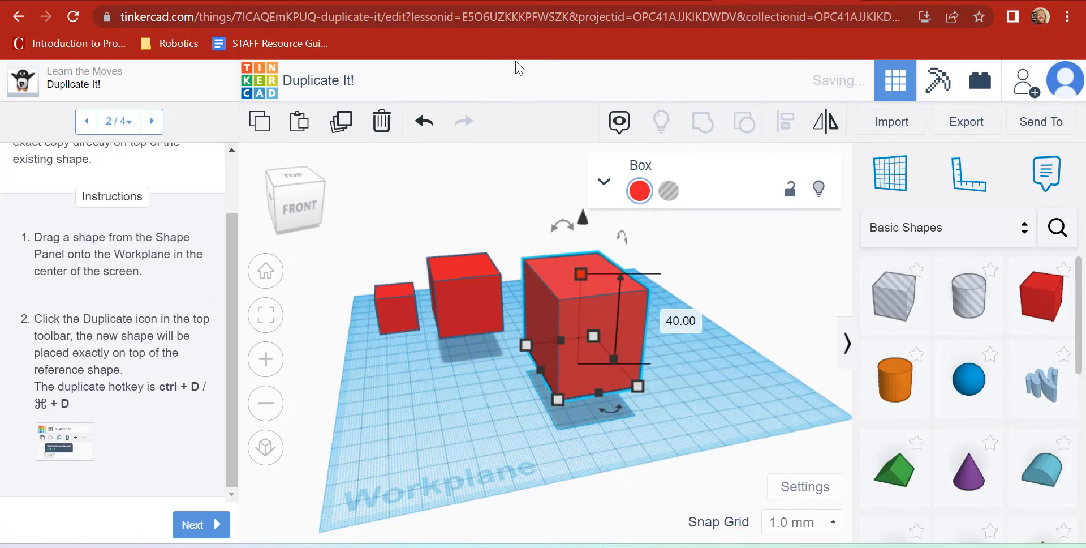
Step: Duplicate the largest box with its last transformations repeated, and undo the duplication along with the preceding height change
{"action": "left_click", "coordinate": [343, 121]}
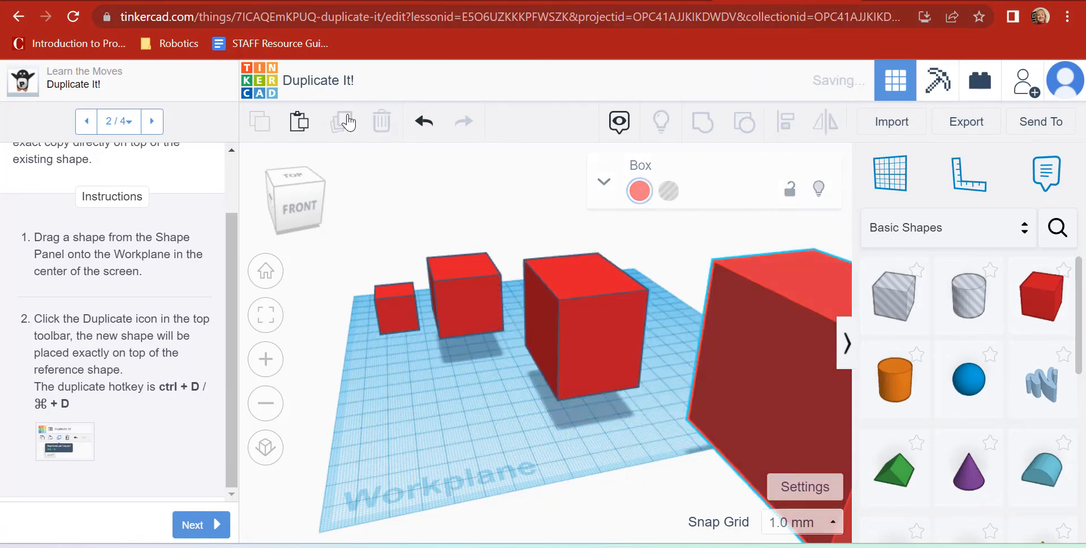
{"action": "right_click_drag", "start_coordinate": [527, 440], "coordinate": [493, 454]}
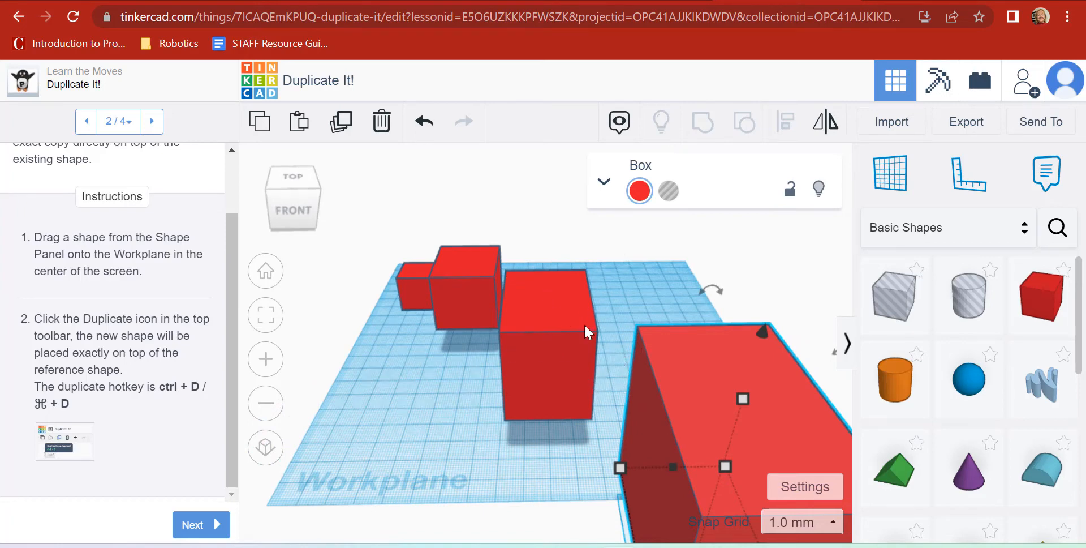
{"action": "left_click", "coordinate": [424, 121]}
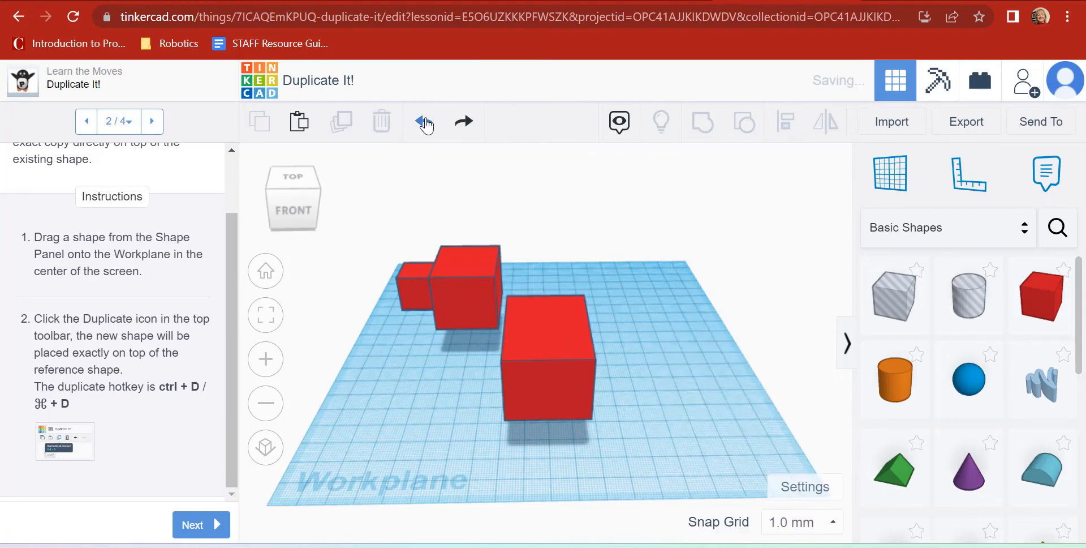
Step: Undo the earlier duplications, moves and resizing until only the original small red box remains
{"action": "left_click", "coordinate": [425, 121]}
{"action": "left_click", "coordinate": [425, 121]}
{"action": "left_click", "coordinate": [426, 121]}
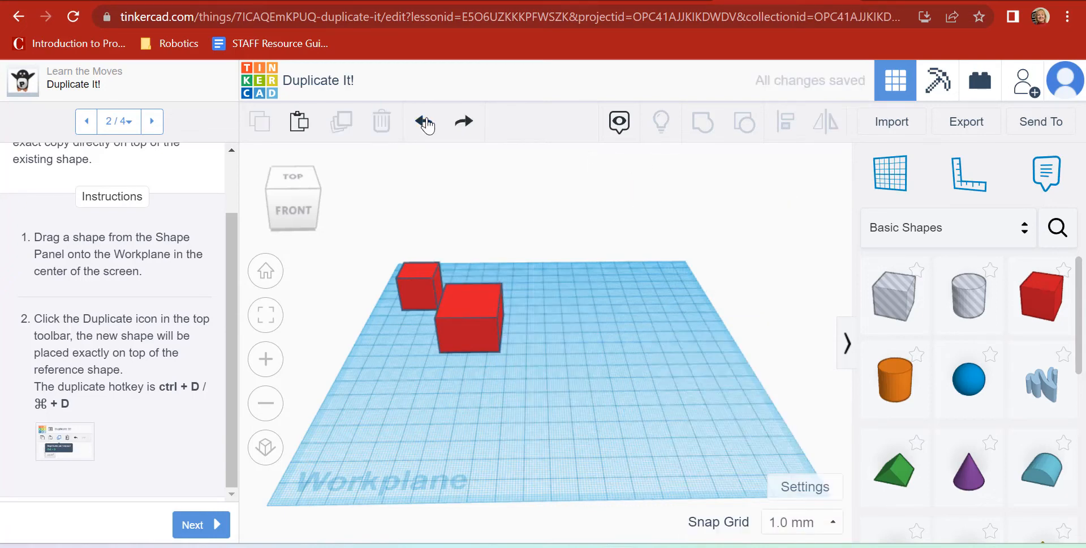
{"action": "left_click", "coordinate": [425, 121]}
{"action": "left_click", "coordinate": [425, 121]}
Step: Duplicate the remaining red box and move the copy 34 mm sideways along the same row
{"action": "right_click_drag", "start_coordinate": [470, 371], "coordinate": [467, 453]}
{"action": "left_click", "coordinate": [395, 243]}
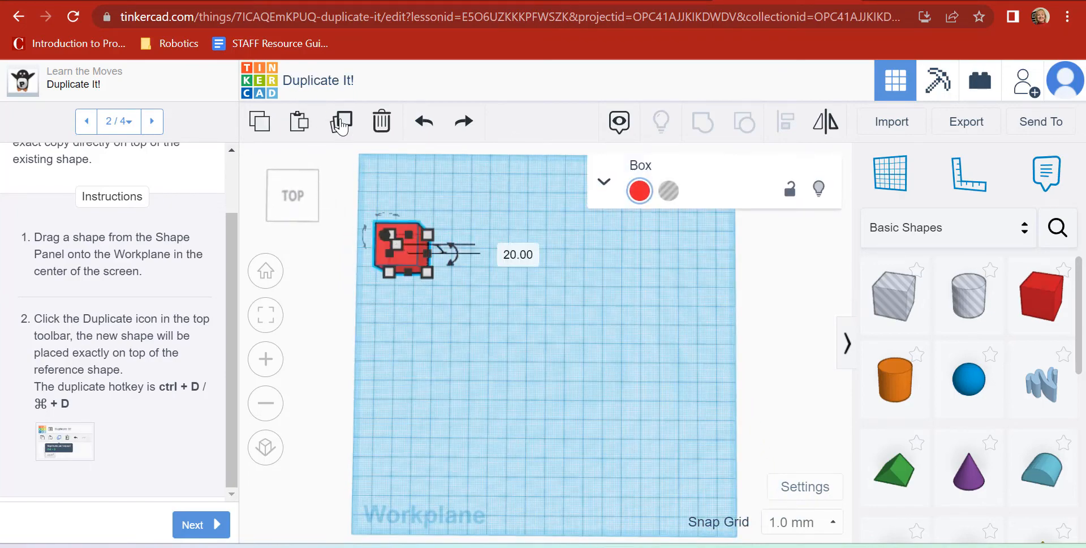
{"action": "left_click", "coordinate": [359, 113]}
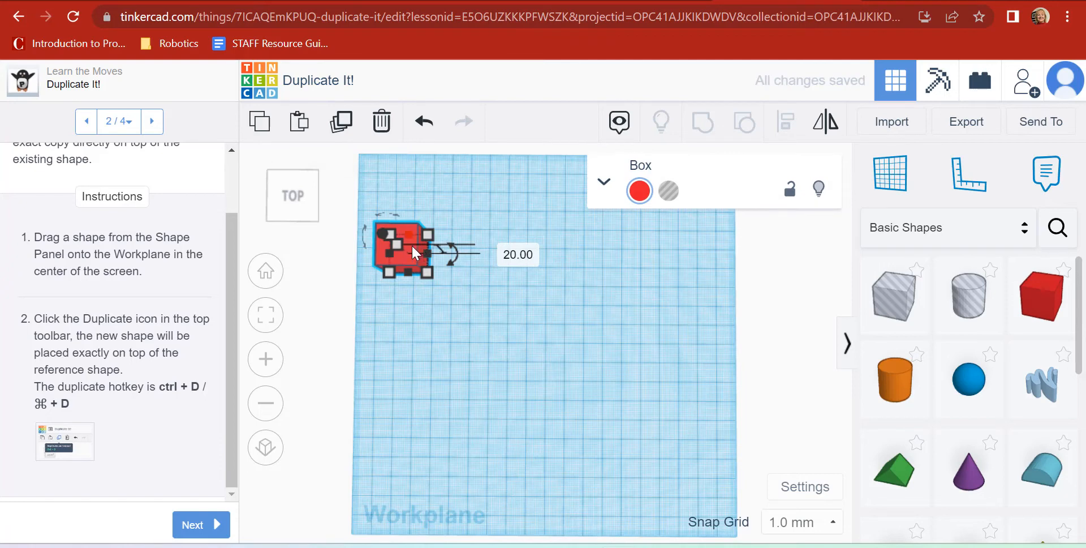
{"action": "left_click_drag", "start_coordinate": [406, 253], "coordinate": [477, 258]}
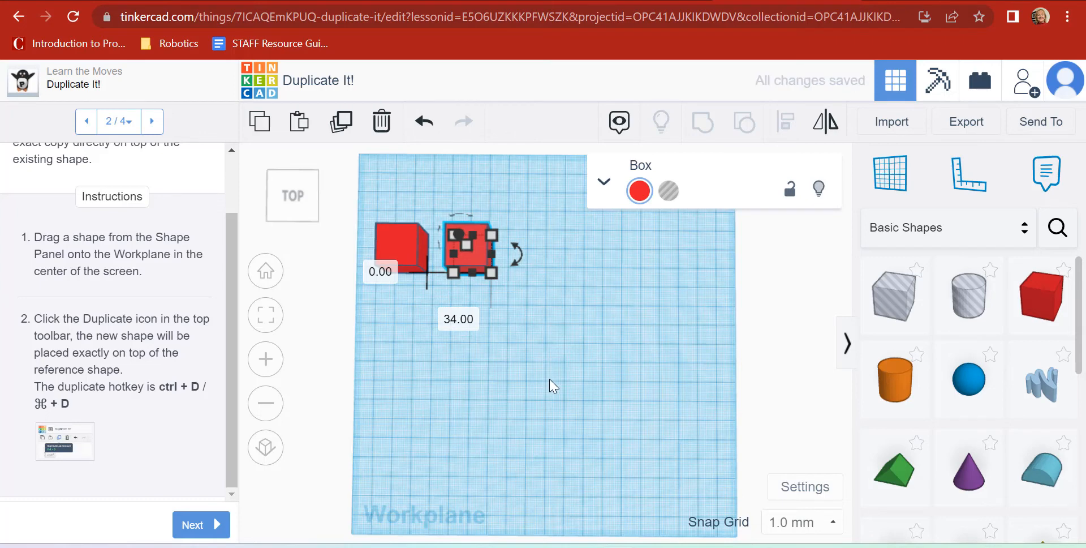
Step: Repeat the duplication three more times to make a row of five evenly spaced boxes, and clear the selection
{"action": "left_click", "coordinate": [344, 120]}
{"action": "left_click", "coordinate": [344, 120]}
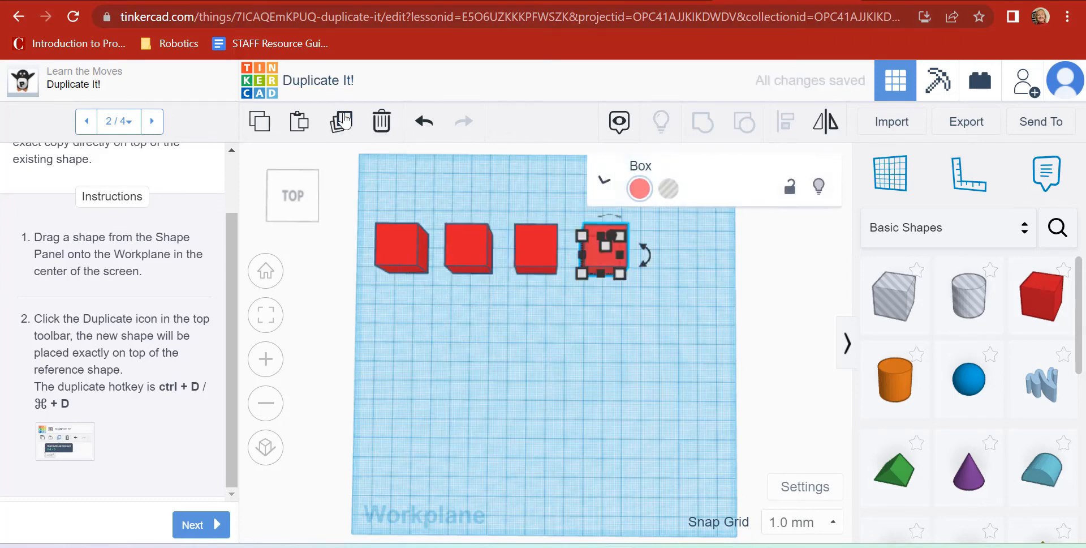
{"action": "left_click", "coordinate": [344, 120]}
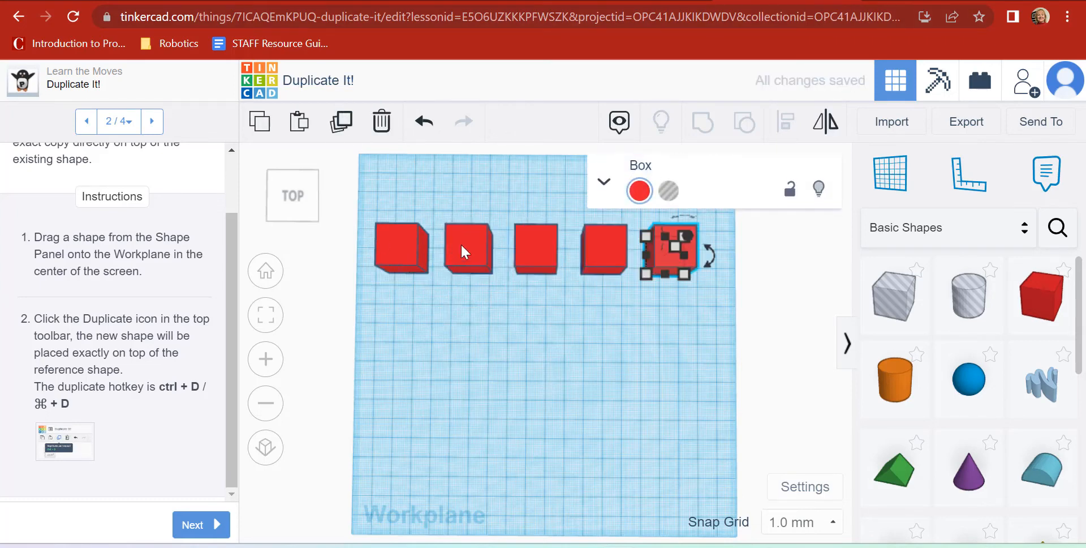
{"action": "right_click_drag", "start_coordinate": [531, 399], "coordinate": [538, 310]}
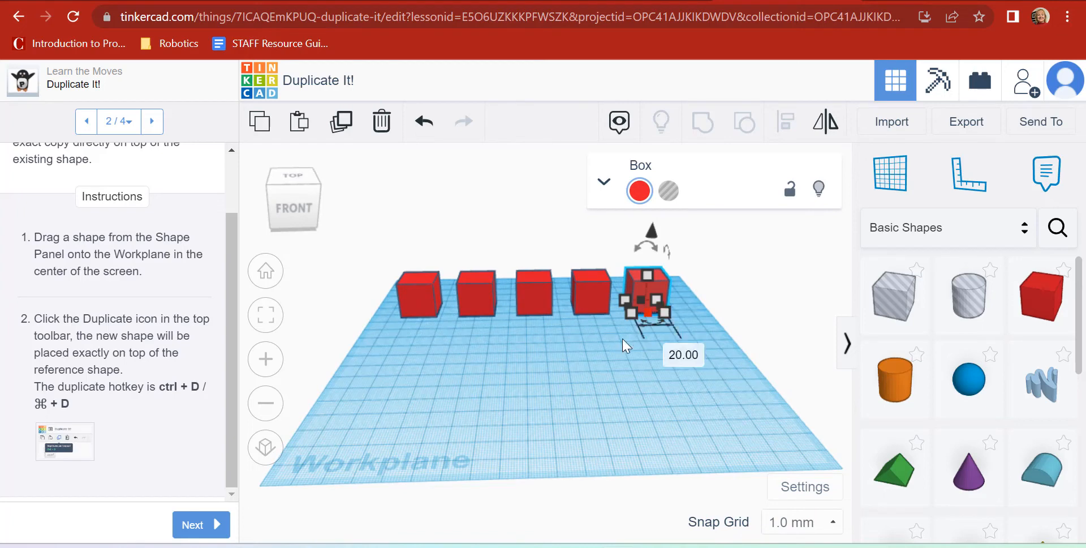
{"action": "left_click", "coordinate": [552, 363]}
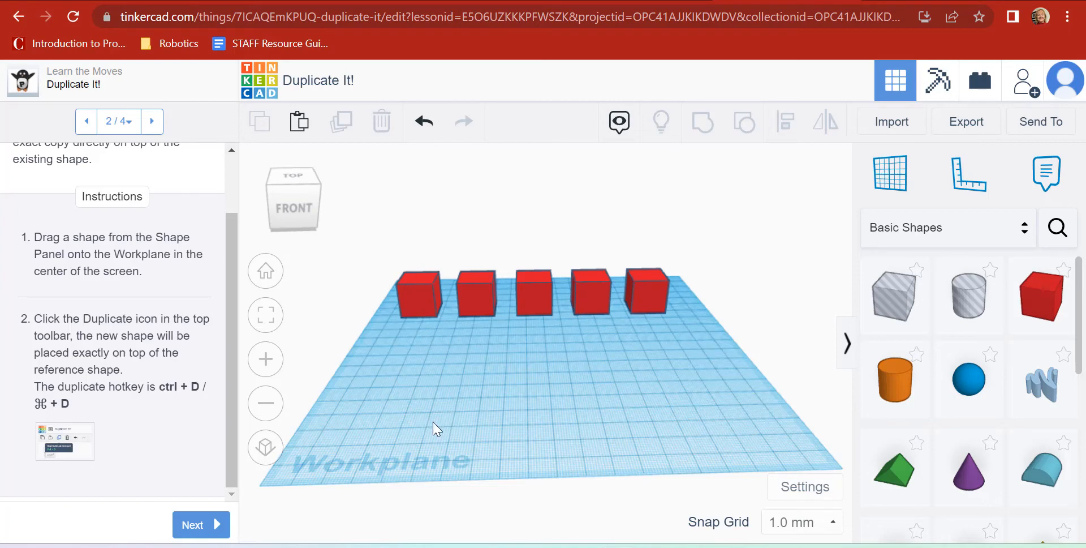
Step: Finish the remaining Duplicate It! lesson steps and continue to the Hide It! lesson
{"action": "left_click", "coordinate": [185, 524]}
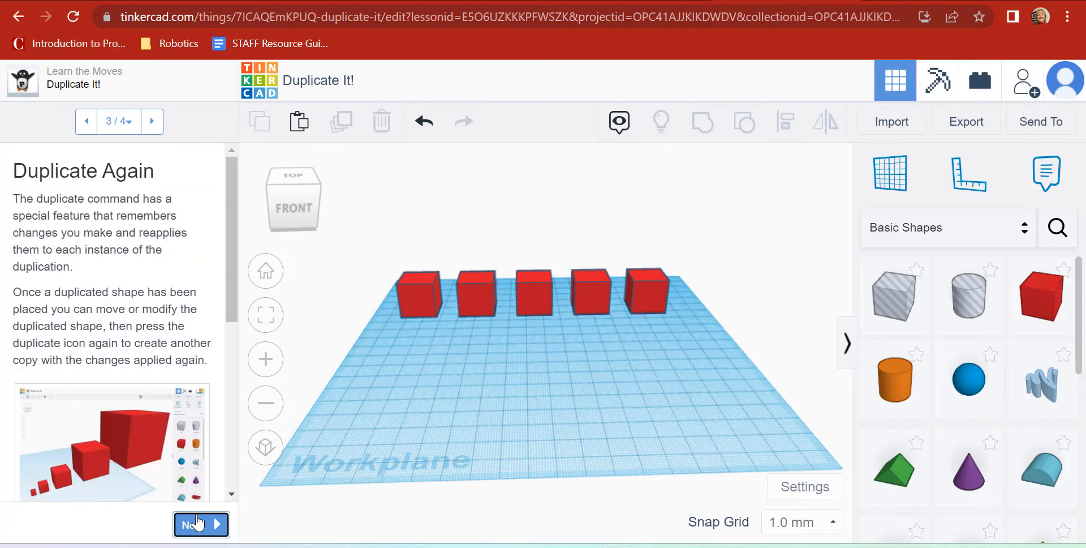
{"action": "left_click", "coordinate": [192, 527]}
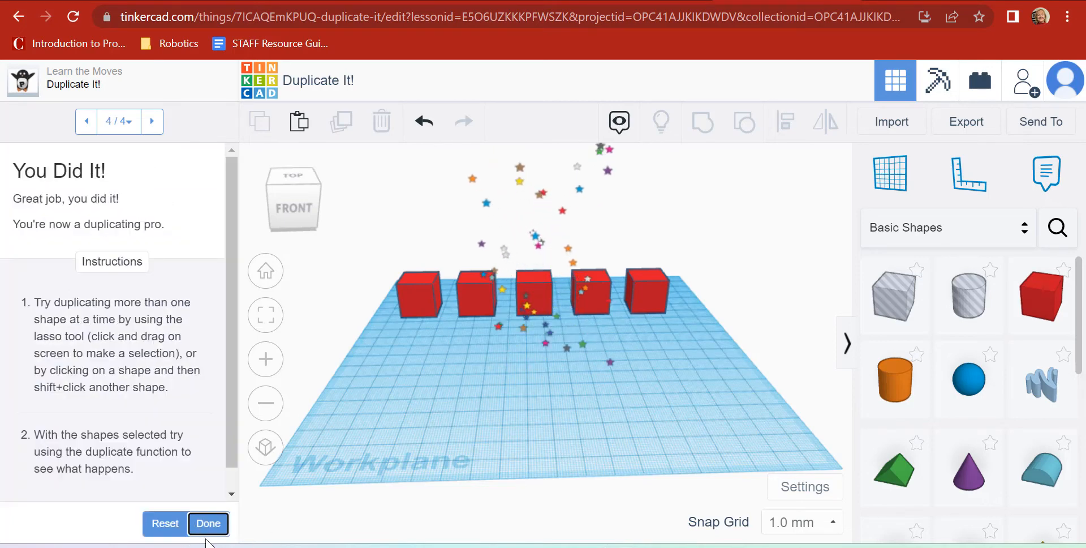
{"action": "left_click", "coordinate": [207, 530]}
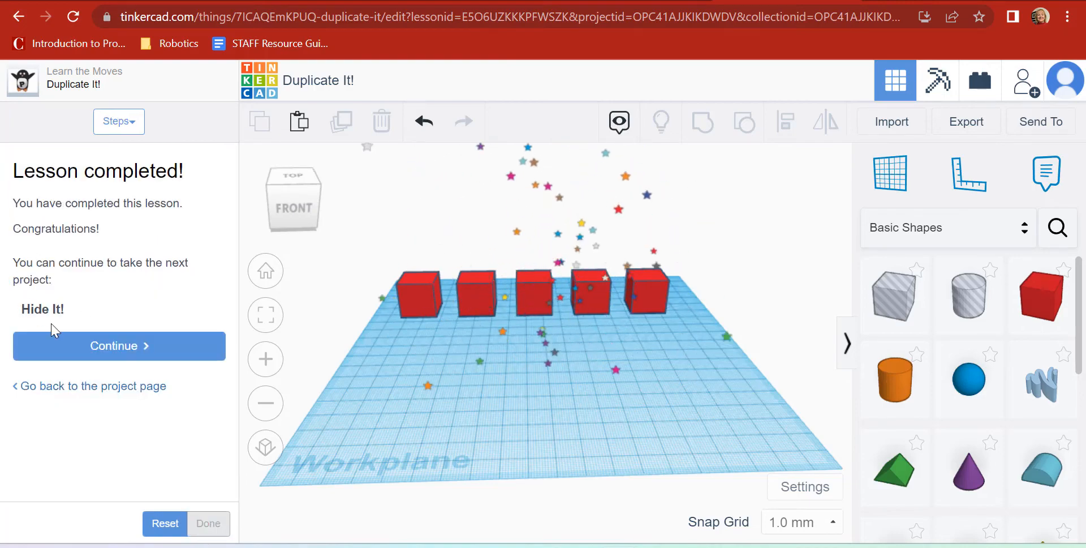
{"action": "left_click", "coordinate": [115, 354]}
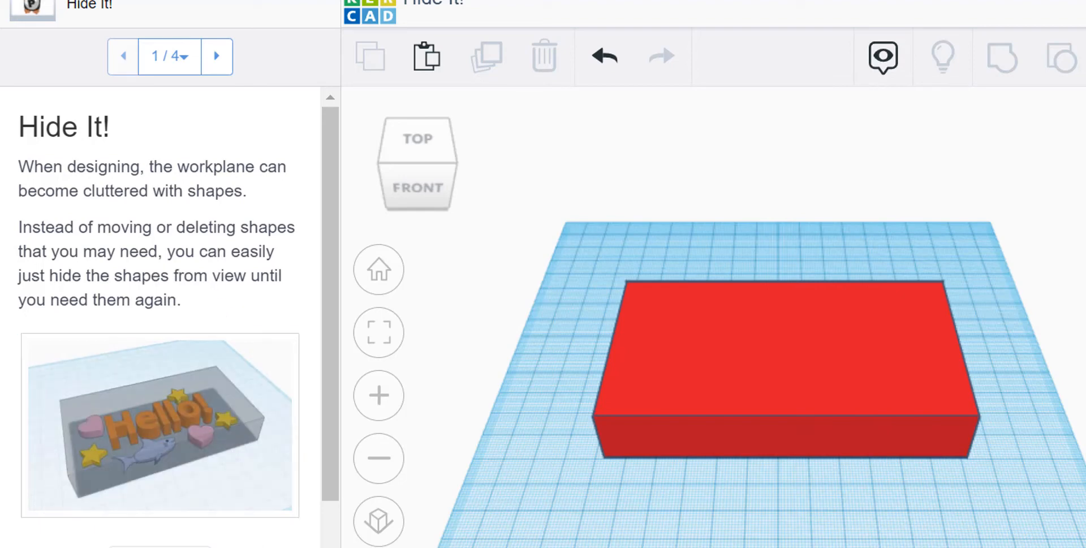
Step: Advance the lesson to Hide Section and hide the red rectangle to reveal the shapes underneath
{"action": "scroll", "coordinate": [334, 480], "scroll_direction": "down", "scroll_amount": 3}
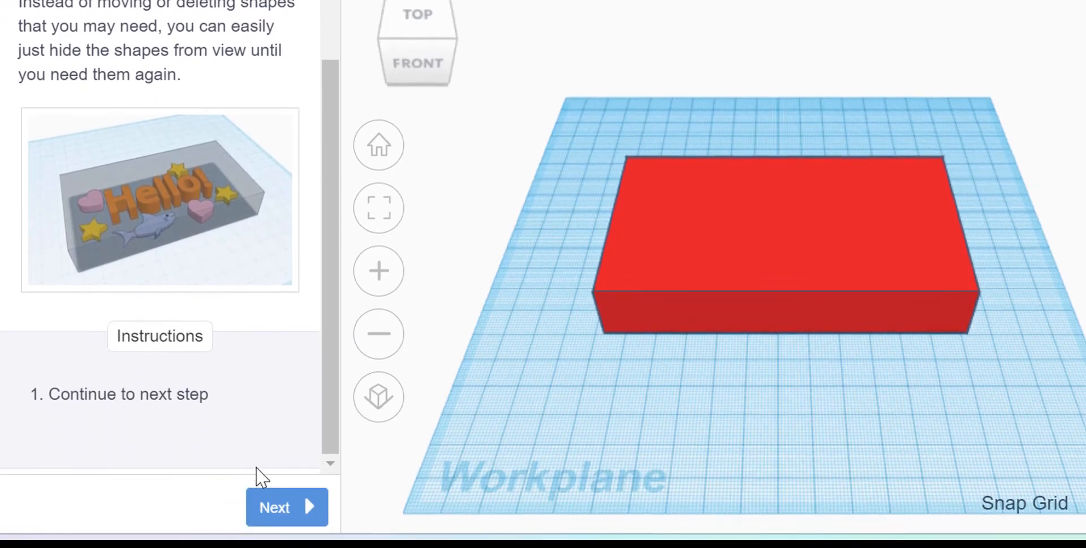
{"action": "left_click", "coordinate": [258, 503]}
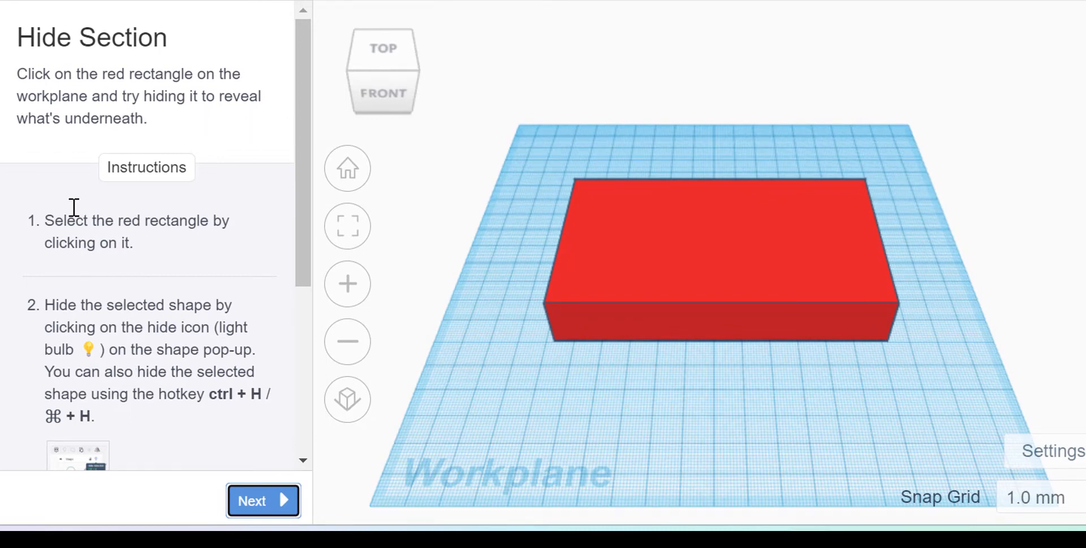
{"action": "left_click", "coordinate": [747, 276]}
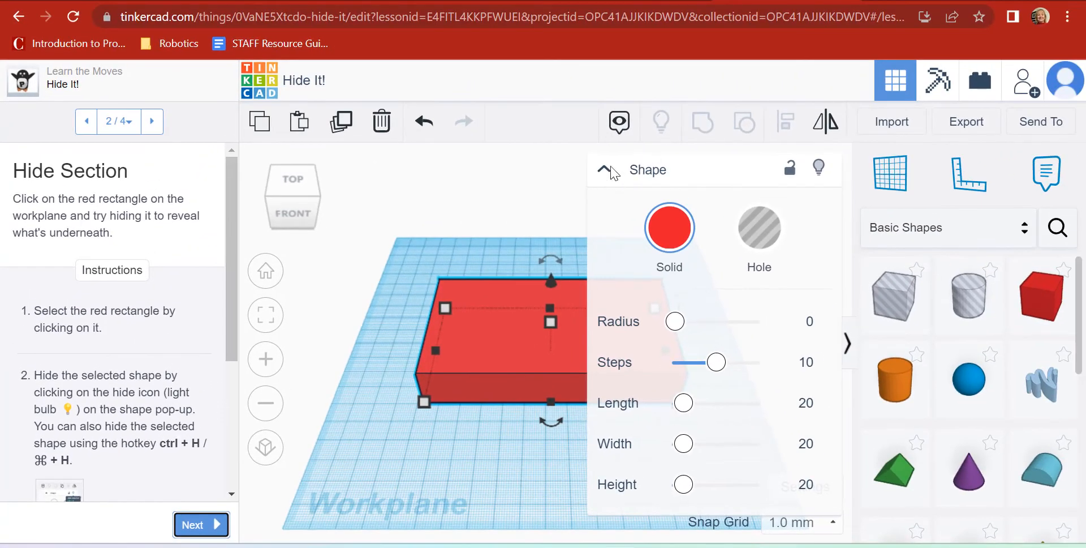
{"action": "left_click", "coordinate": [818, 170]}
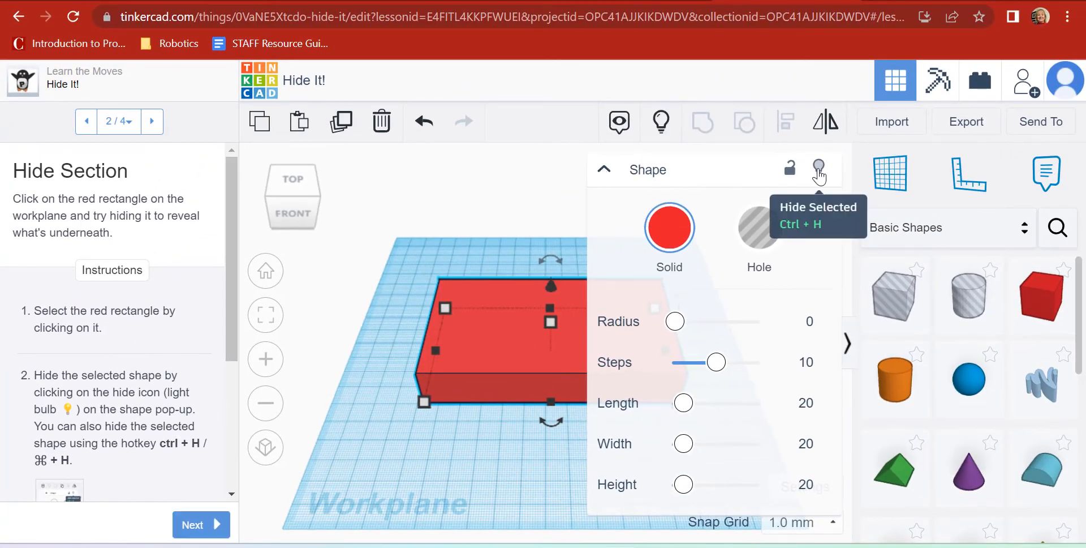
{"action": "left_click", "coordinate": [818, 170]}
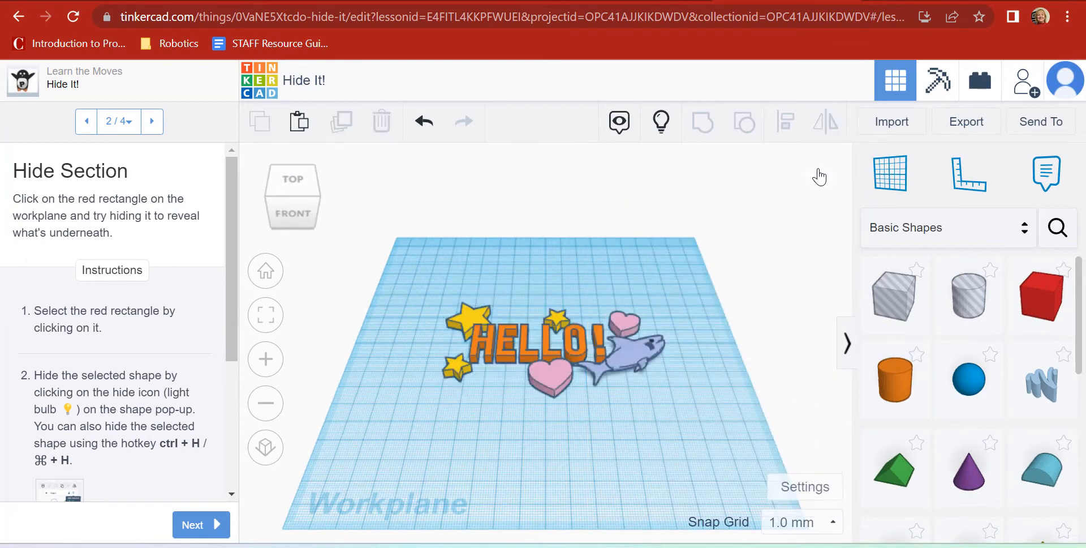
Step: Read the unhide instructions, show the hidden red rectangle again, and clear the selection
{"action": "scroll", "coordinate": [72, 351], "scroll_direction": "down", "scroll_amount": 4}
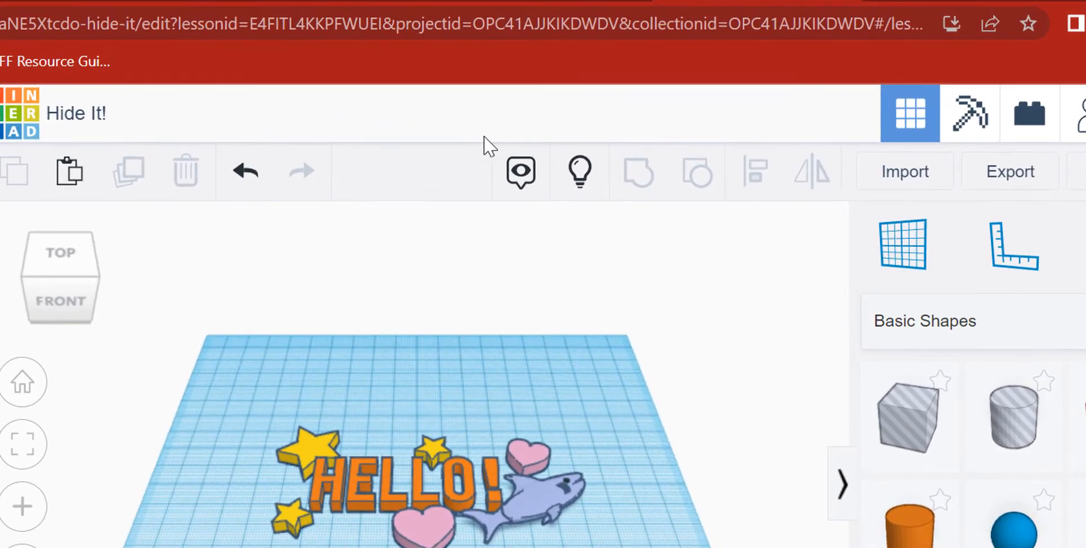
{"action": "left_click", "coordinate": [581, 172]}
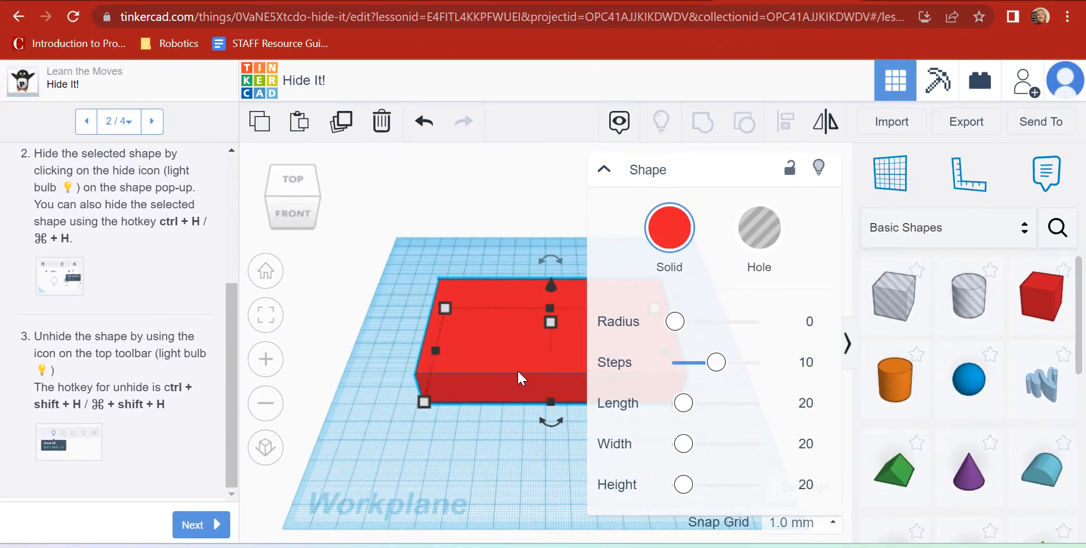
{"action": "left_click", "coordinate": [494, 440]}
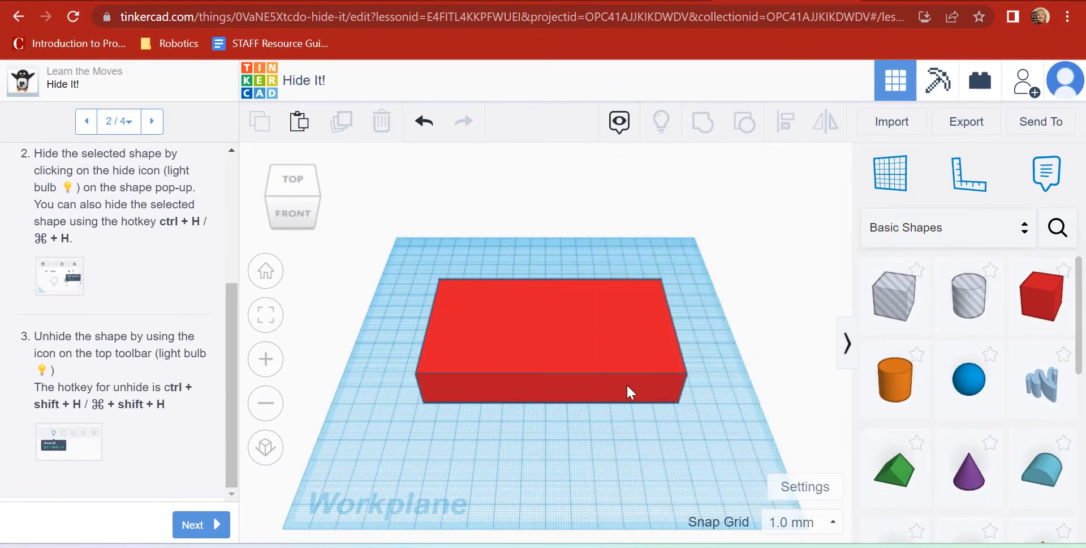
{"action": "left_click", "coordinate": [382, 454]}
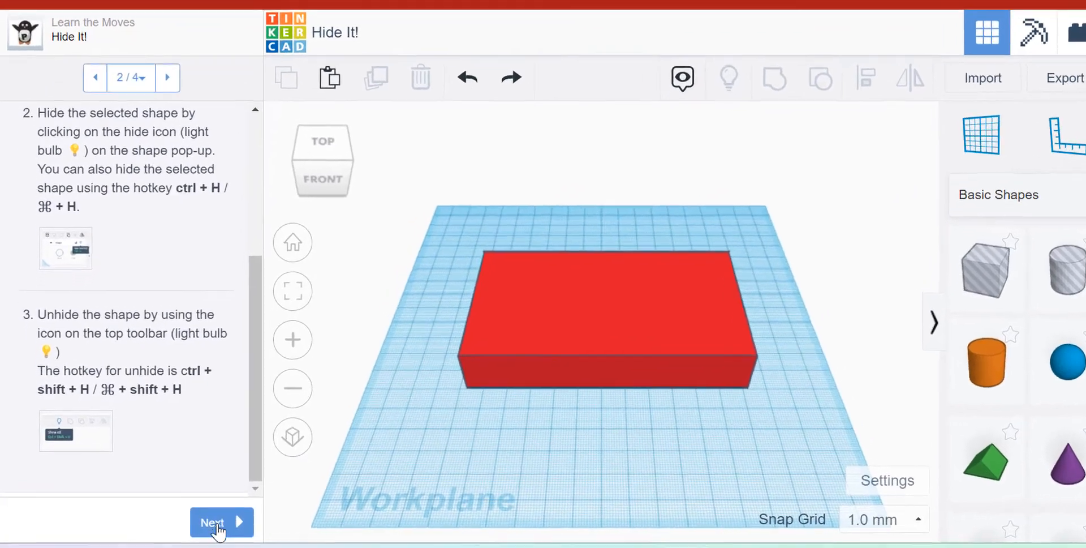
Step: Advance to Hide Selection With Lasso Tool, lasso all the shapes on the Workplane, and hide them
{"action": "left_click", "coordinate": [197, 526]}
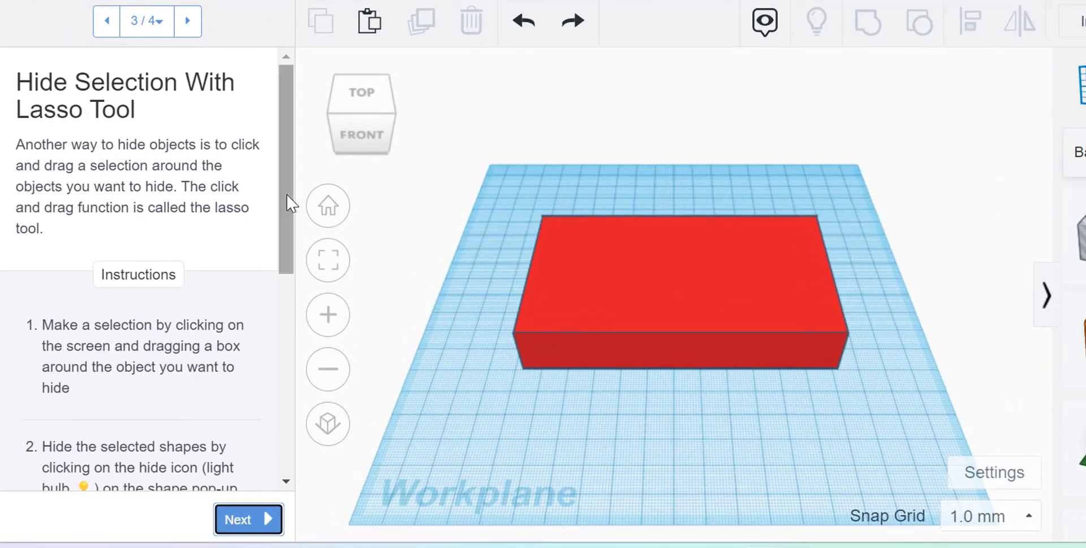
{"action": "mouse_move", "coordinate": [289, 202]}
{"action": "left_mouse_down"}
{"action": "mouse_move", "coordinate": [286, 234]}
{"action": "mouse_move", "coordinate": [286, 189]}
{"action": "left_mouse_up"}
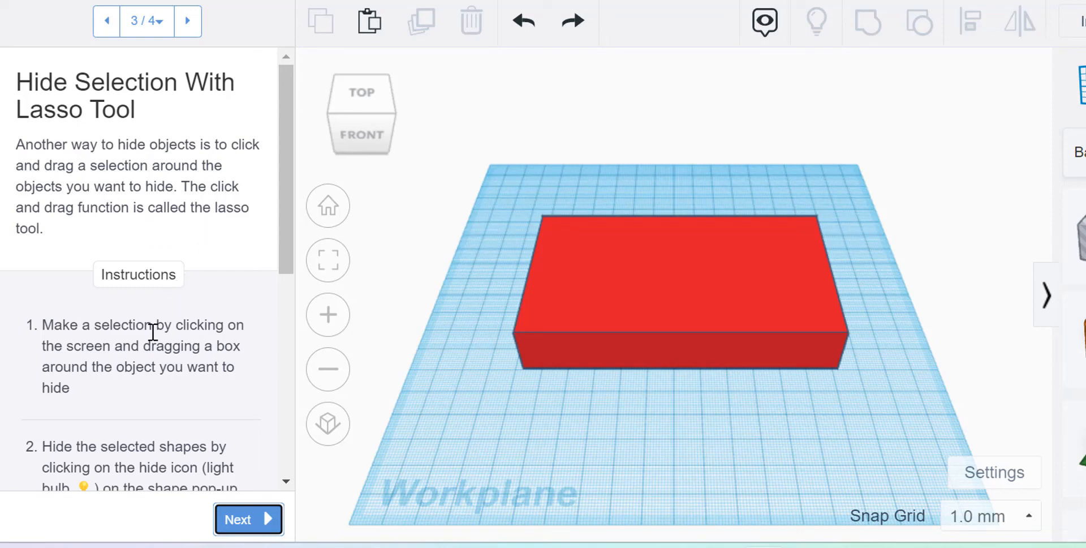
{"action": "scroll", "coordinate": [152, 332], "scroll_direction": "down", "scroll_amount": 2}
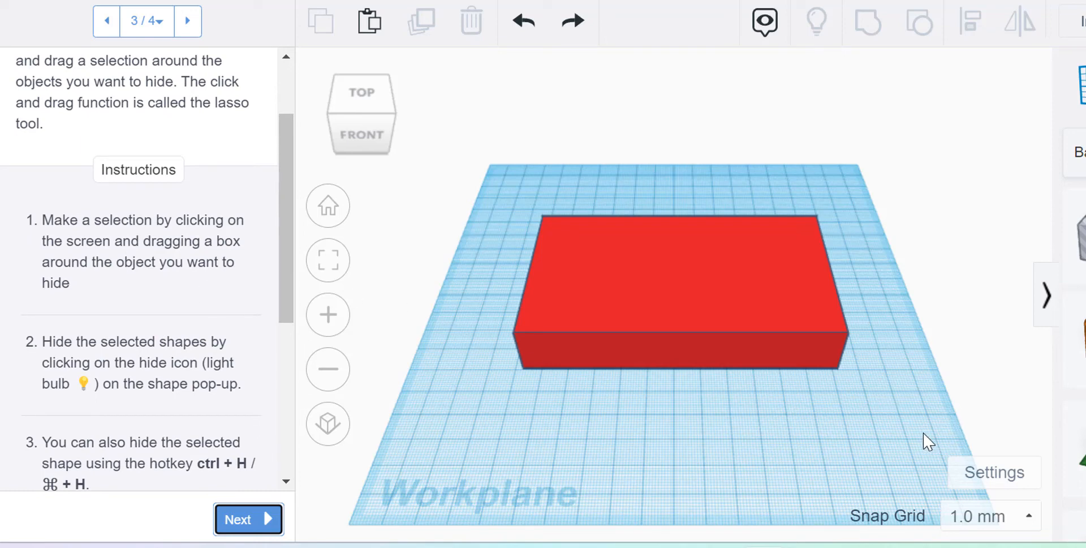
{"action": "left_click_drag", "start_coordinate": [924, 434], "coordinate": [477, 166]}
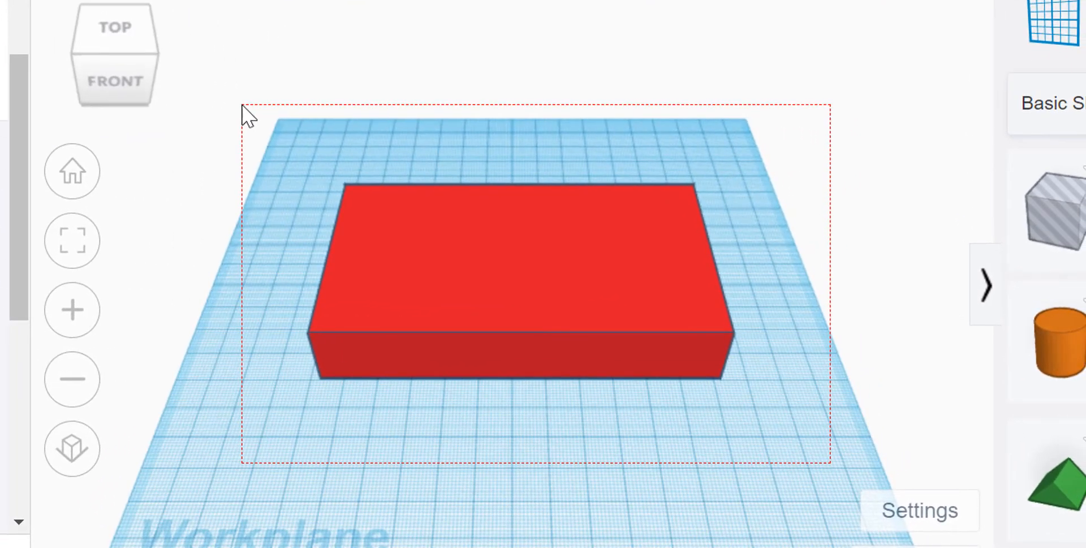
{"action": "left_click_drag", "start_coordinate": [243, 105], "coordinate": [242, 111]}
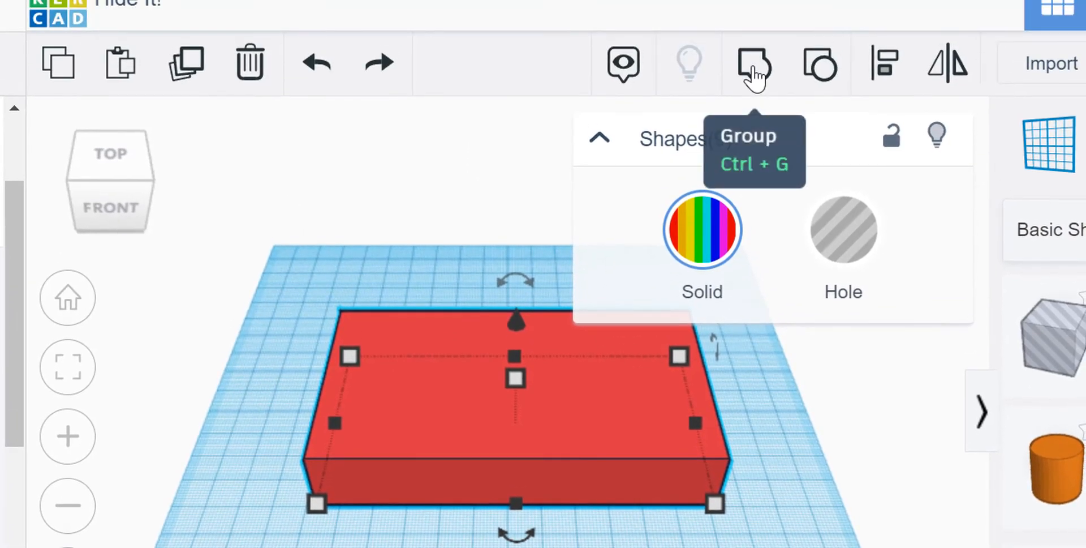
{"action": "left_click", "coordinate": [935, 136]}
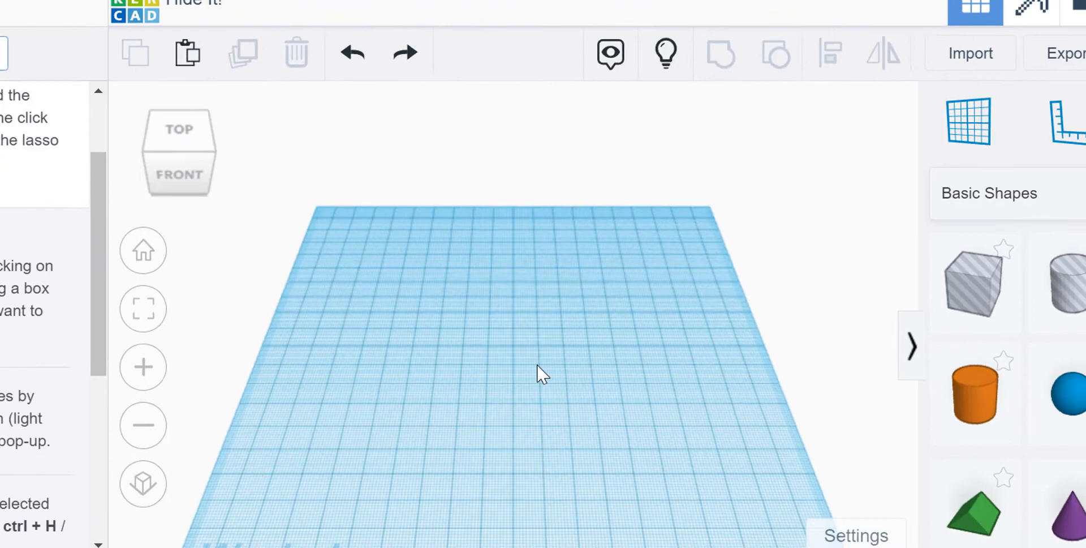
Step: Review the rest of the lasso instructions, show all the hidden shapes, and deselect them
{"action": "scroll", "coordinate": [99, 317], "scroll_direction": "down", "scroll_amount": 1}
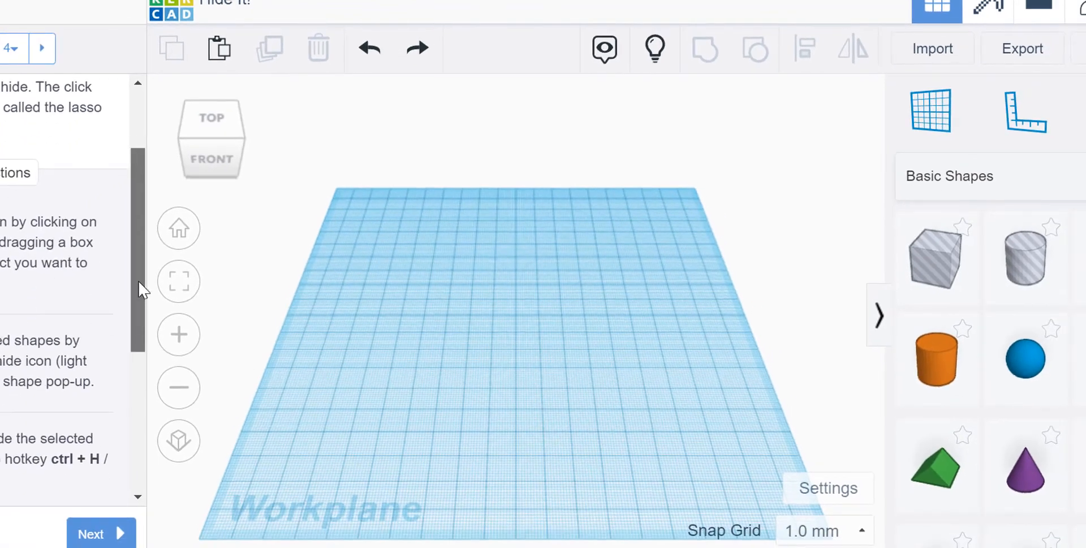
{"action": "left_click_drag", "start_coordinate": [138, 289], "coordinate": [138, 434]}
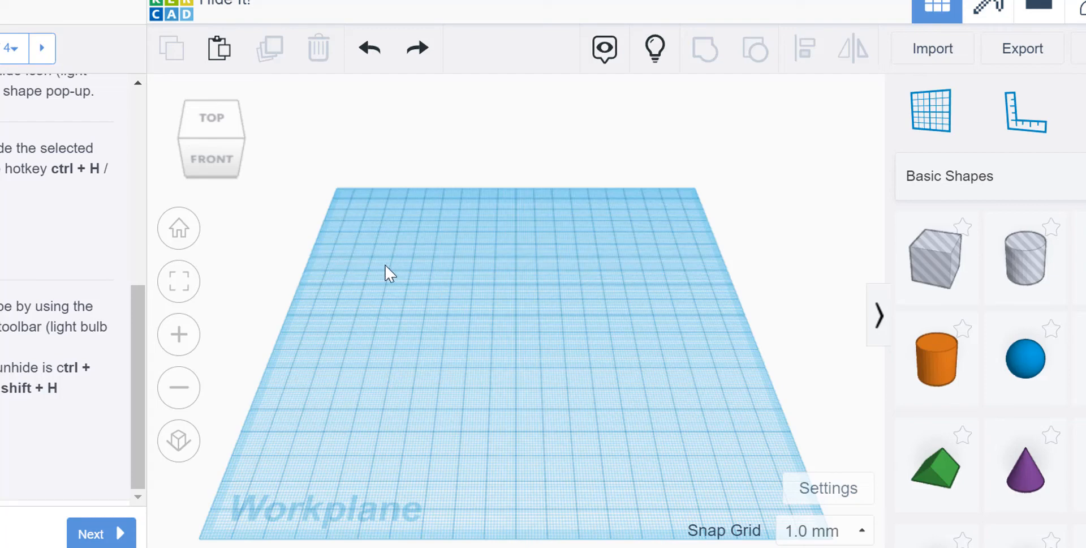
{"action": "left_click", "coordinate": [655, 48]}
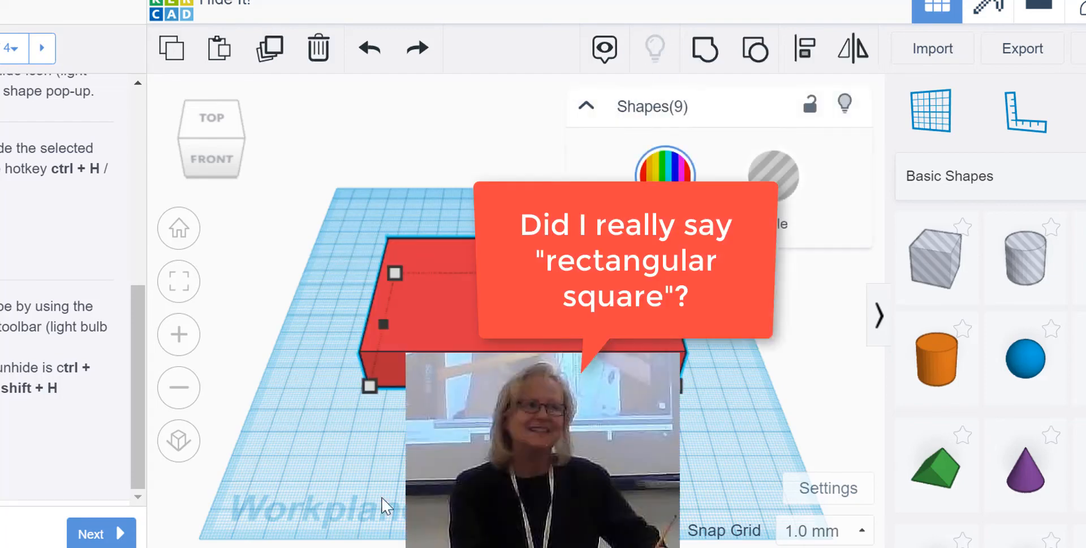
{"action": "left_click", "coordinate": [365, 377]}
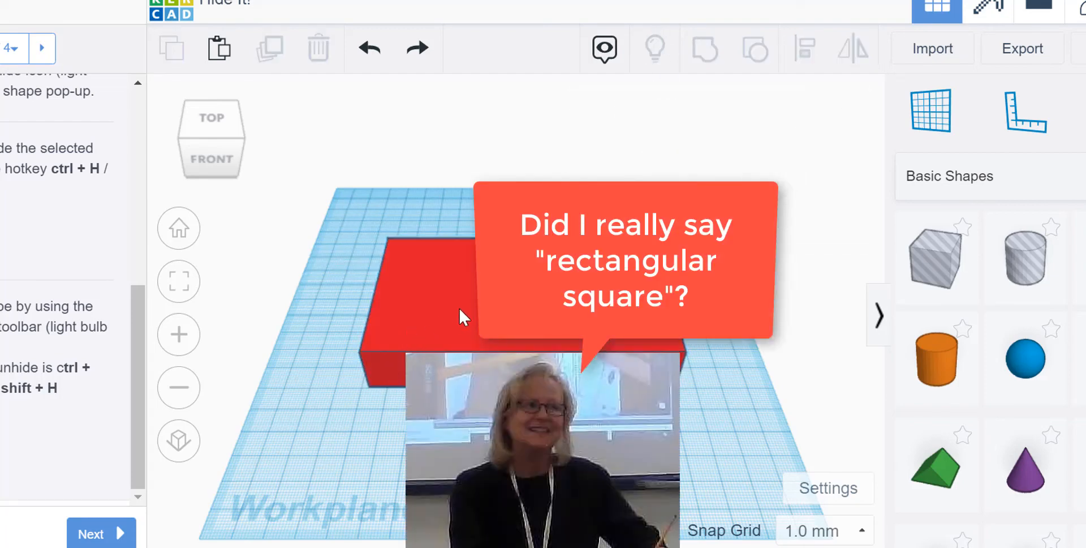
Step: Hide only the red block covering the other shapes, and unhide it again with nothing left selected
{"action": "left_click", "coordinate": [448, 342]}
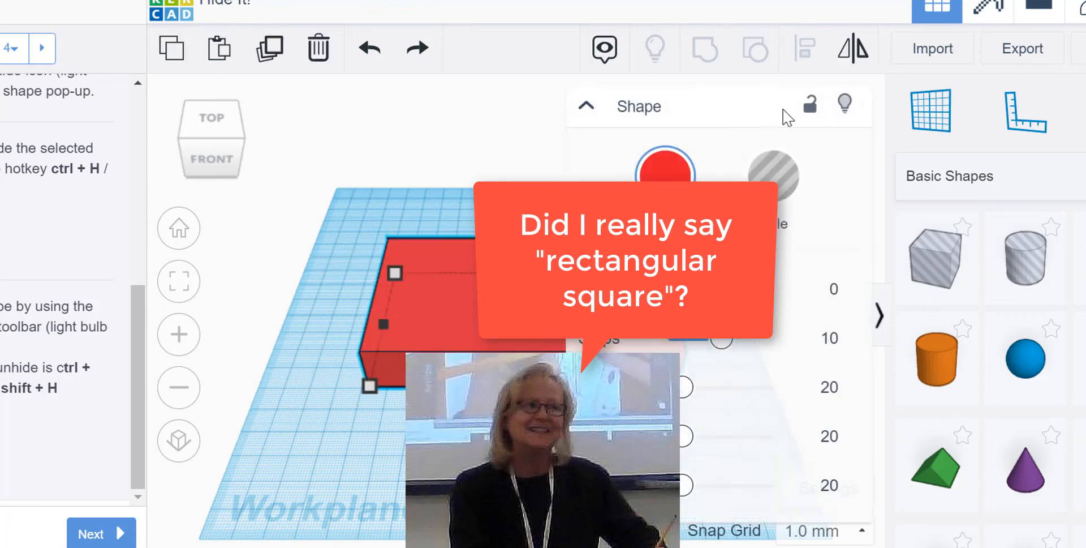
{"action": "left_click", "coordinate": [846, 106]}
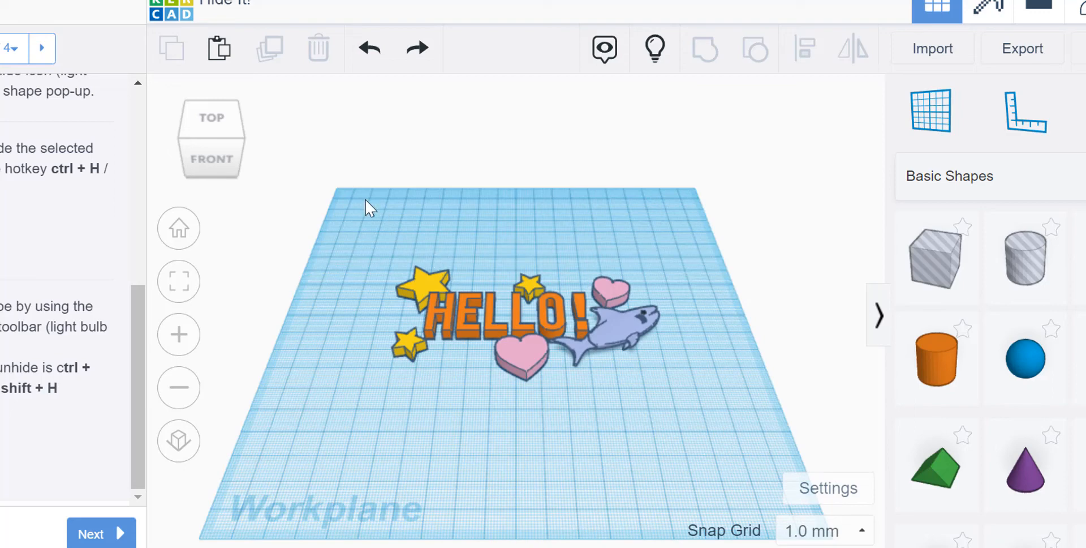
{"action": "left_click", "coordinate": [654, 52]}
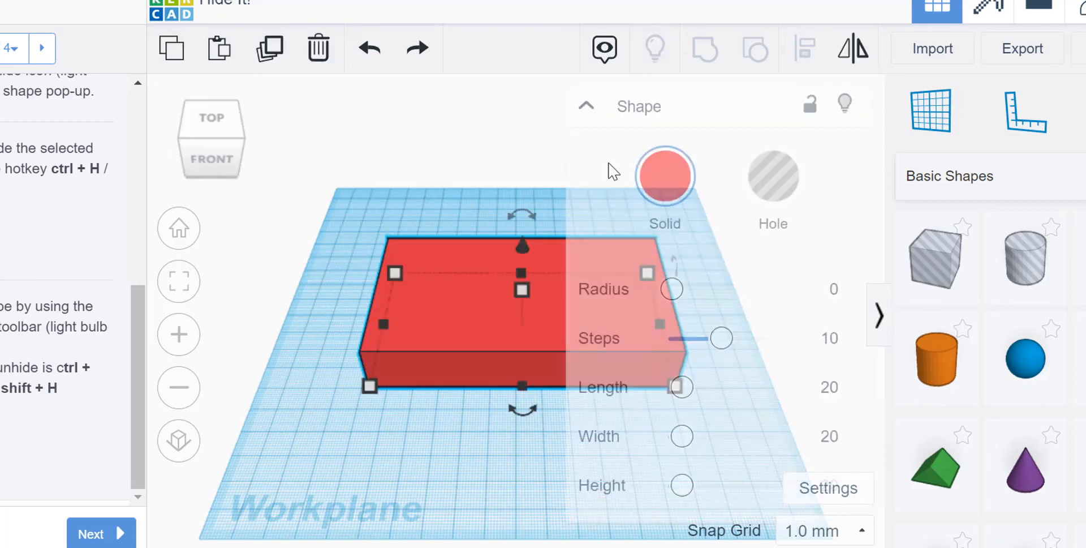
{"action": "left_click", "coordinate": [331, 297]}
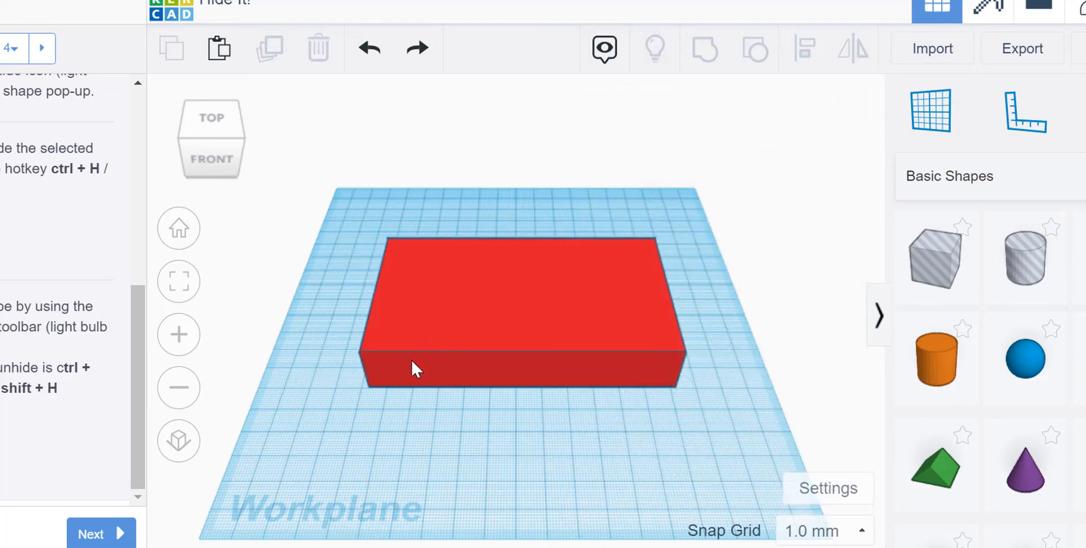
Step: Finish the Hide It! lesson and continue to the Align It! project
{"action": "left_click", "coordinate": [86, 534]}
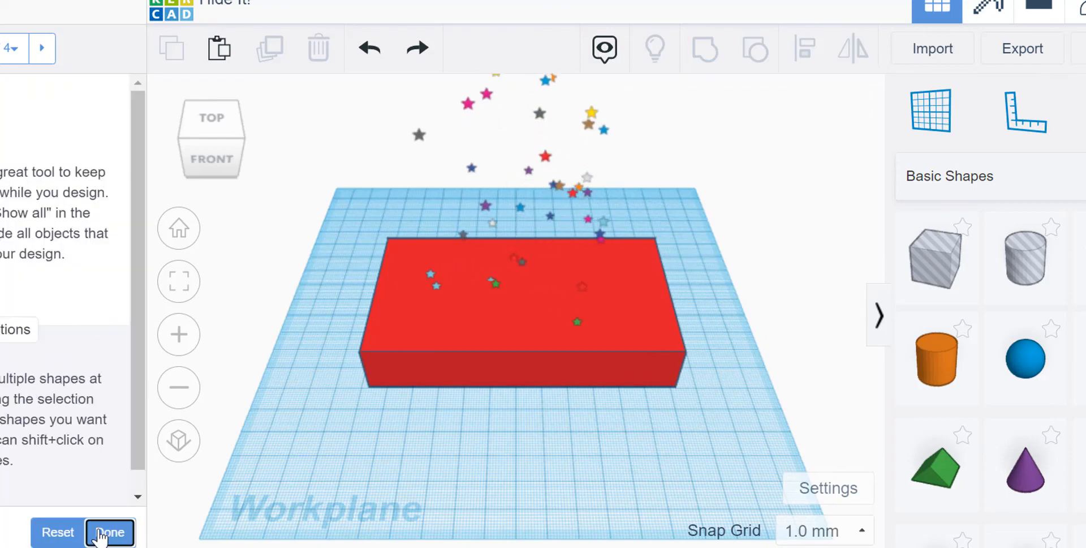
{"action": "left_click", "coordinate": [96, 530]}
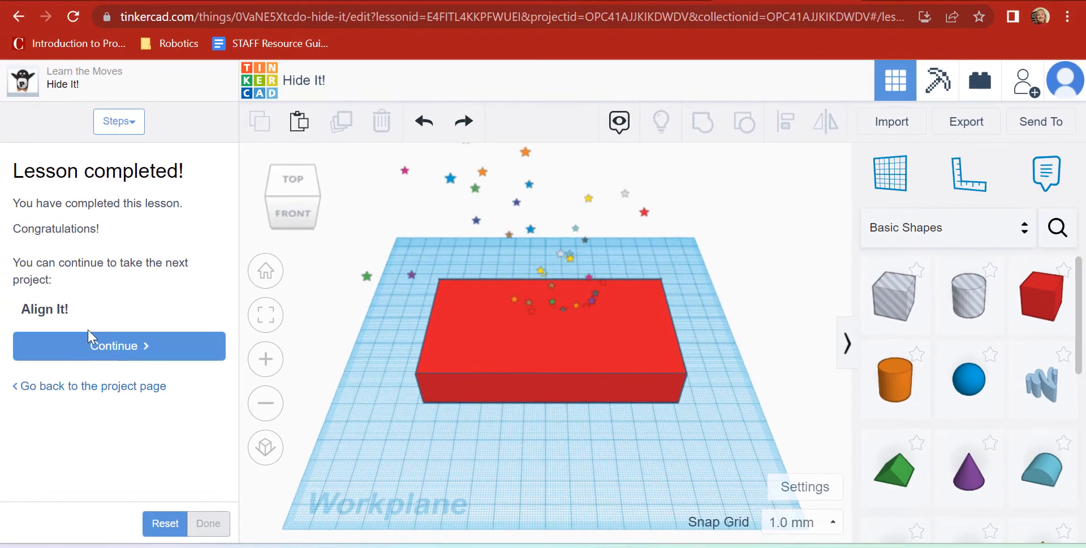
{"action": "left_click", "coordinate": [102, 351]}
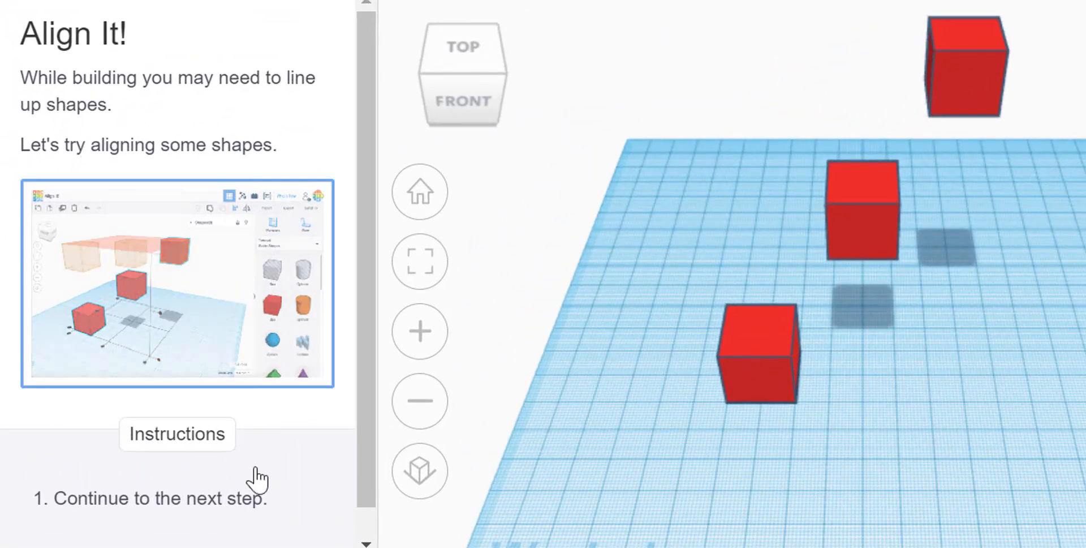
Step: Advance to Preview Shape Alignment and read through its introduction and instructions for aligning the box shapes
{"action": "left_click", "coordinate": [277, 547]}
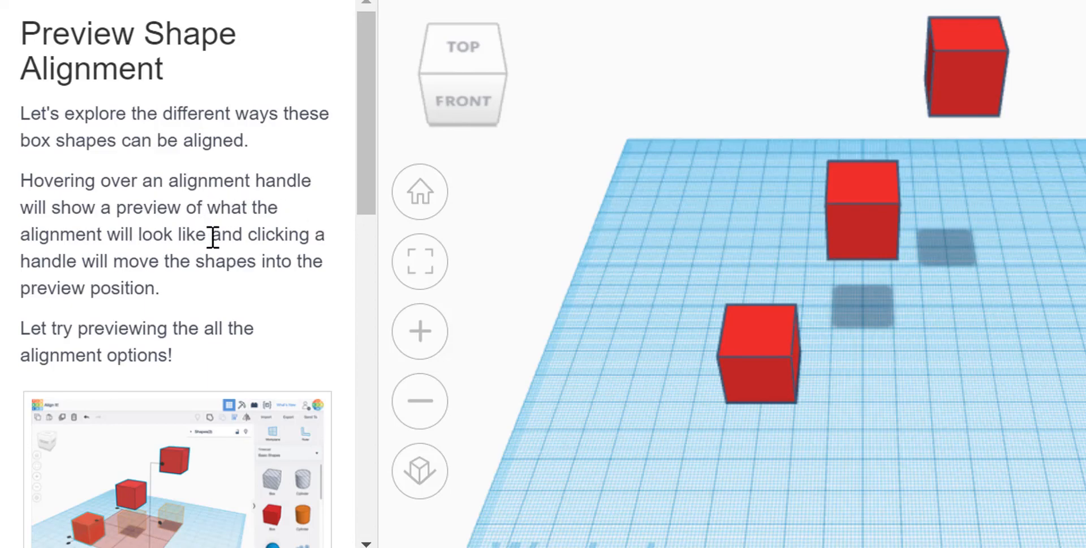
{"action": "scroll", "coordinate": [212, 238], "scroll_direction": "down", "scroll_amount": 2}
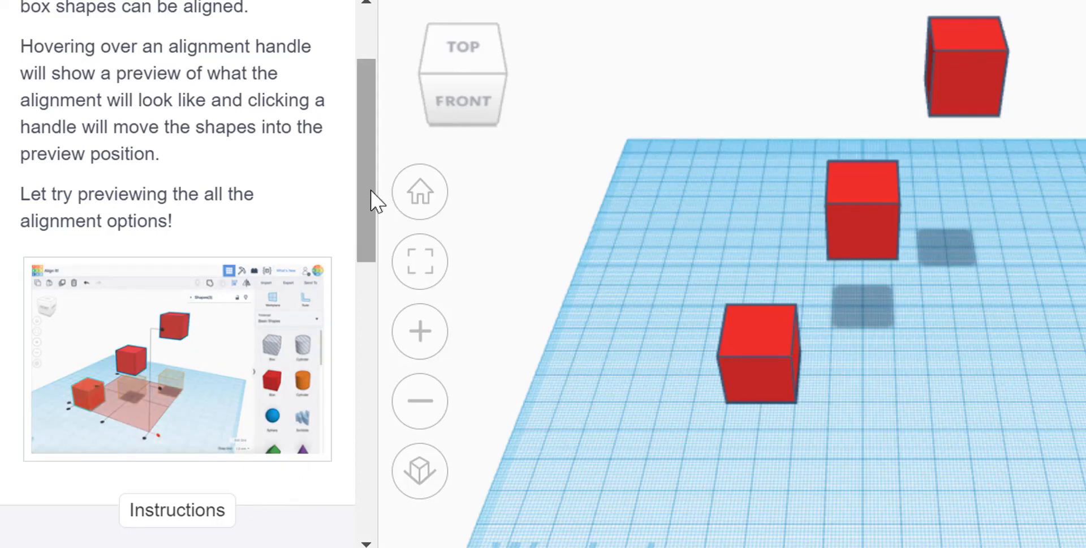
{"action": "left_click_drag", "start_coordinate": [368, 189], "coordinate": [358, 393]}
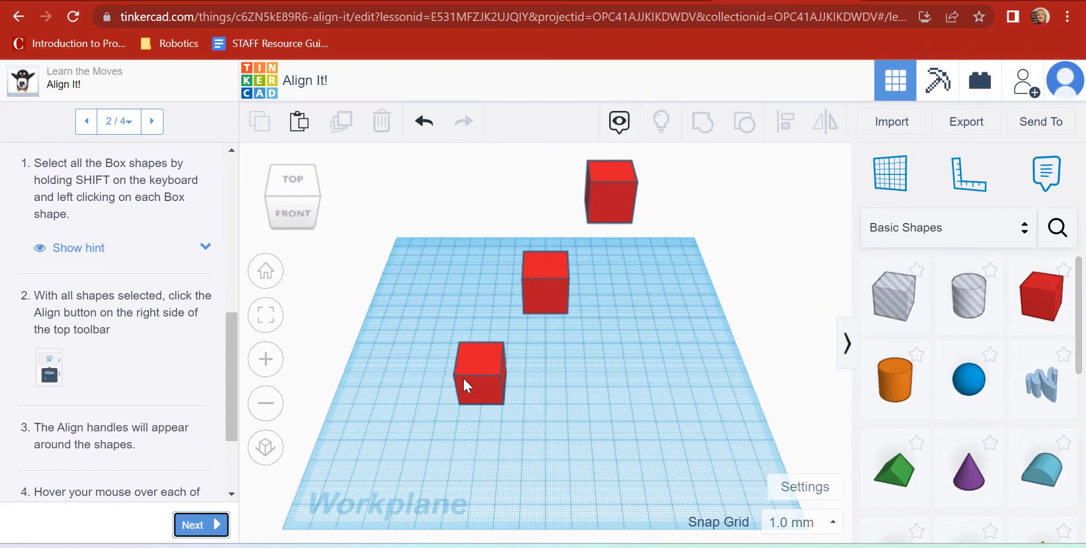
Step: Select the three red boxes one by one as a multiple selection, and clear the selection
{"action": "left_click", "coordinate": [463, 375]}
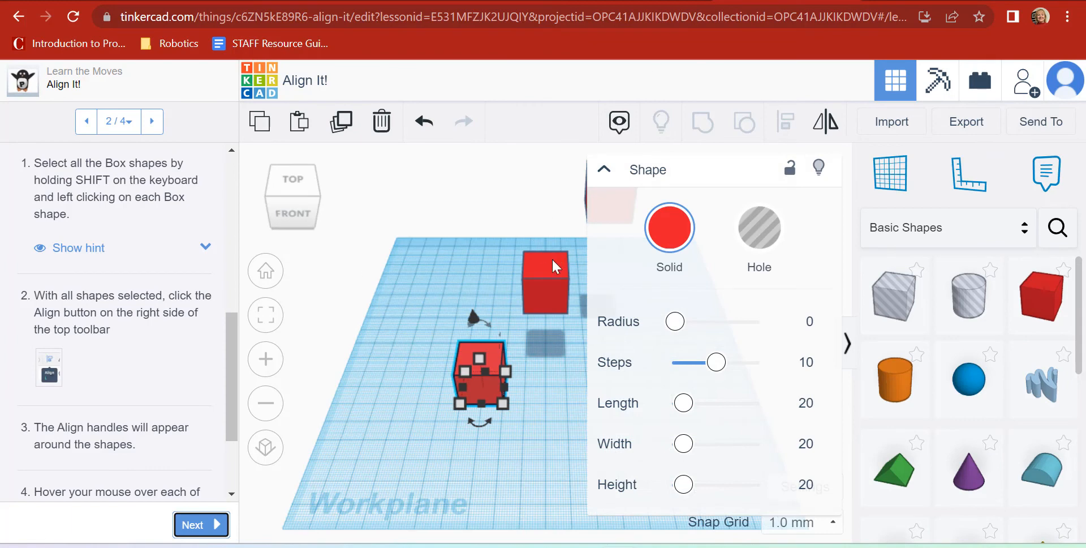
{"action": "left_click", "coordinate": [541, 269], "text": "shift"}
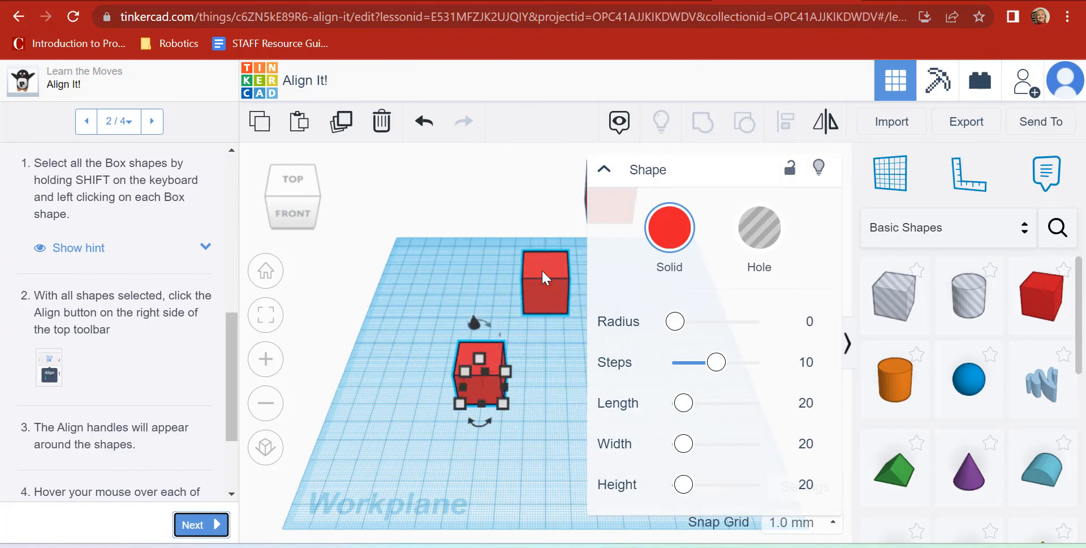
{"action": "left_click", "coordinate": [607, 171]}
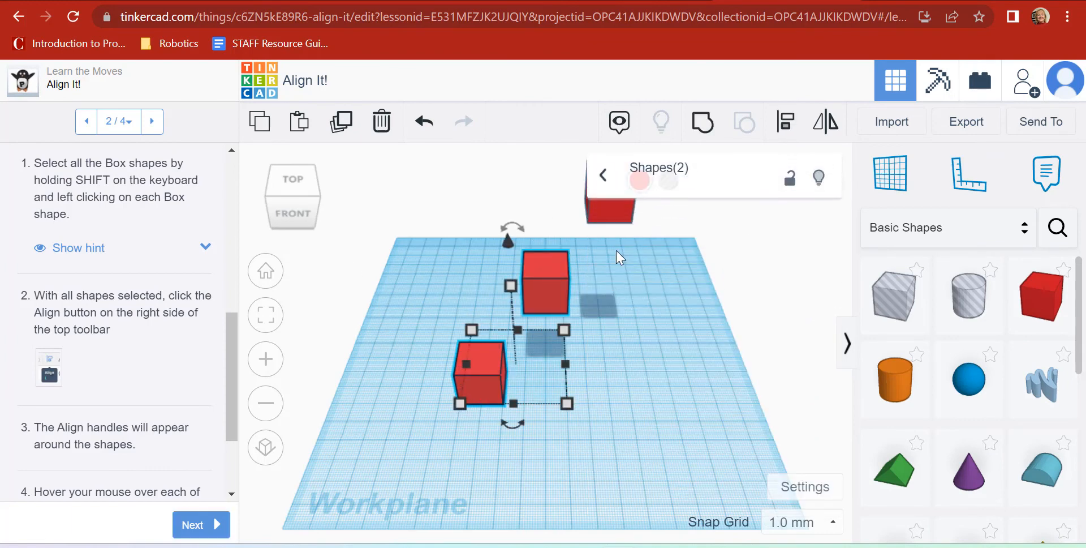
{"action": "middle_click_drag", "start_coordinate": [599, 370], "coordinate": [543, 495]}
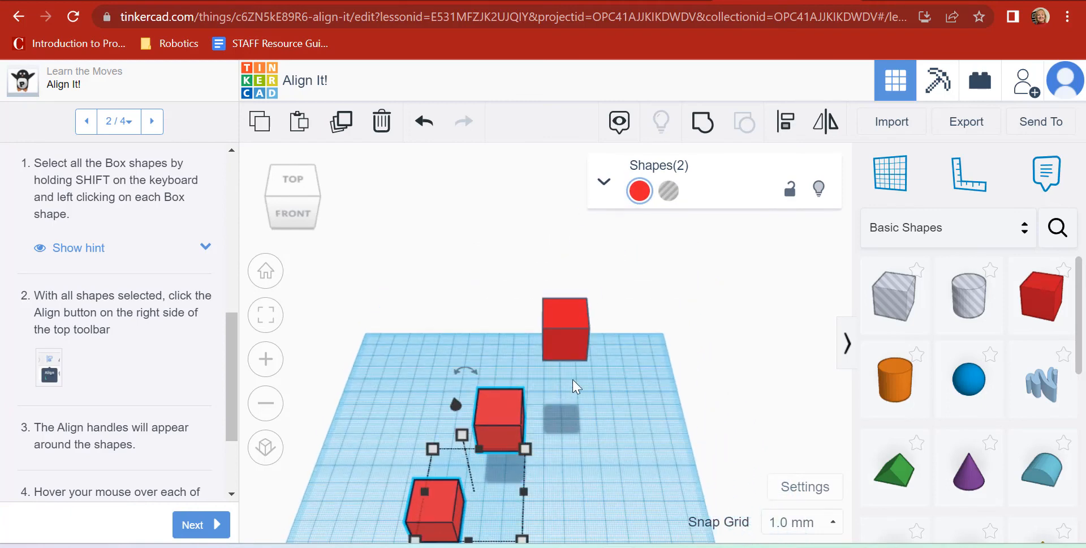
{"action": "left_click", "coordinate": [560, 332], "text": "shift"}
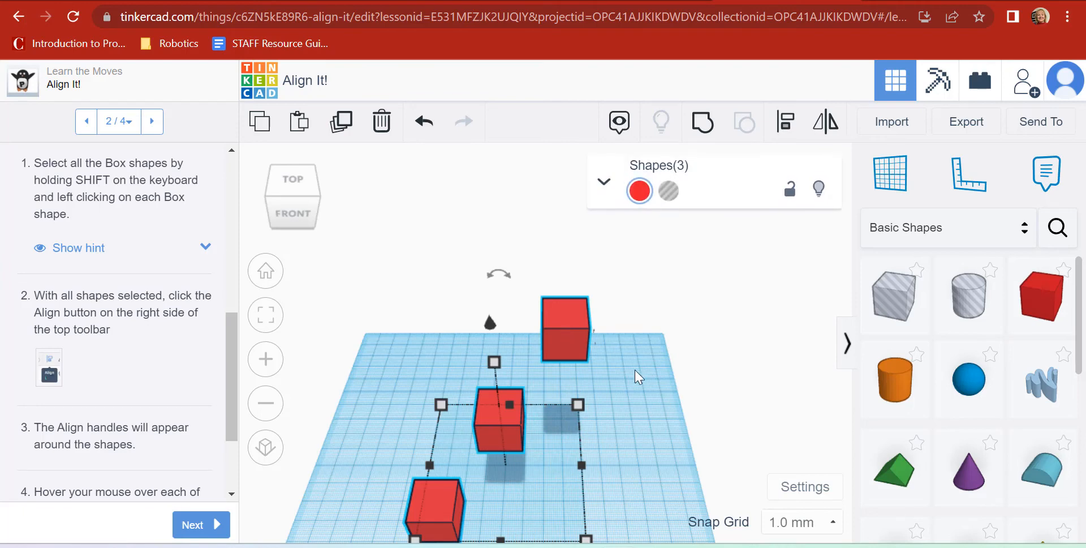
{"action": "middle_click_drag", "start_coordinate": [607, 460], "coordinate": [603, 433]}
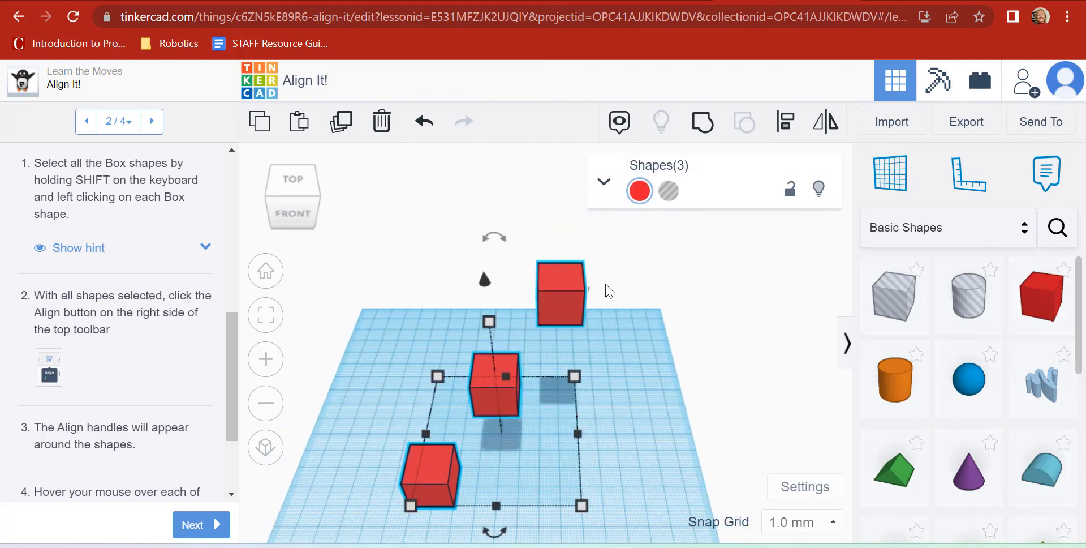
{"action": "left_click", "coordinate": [627, 515]}
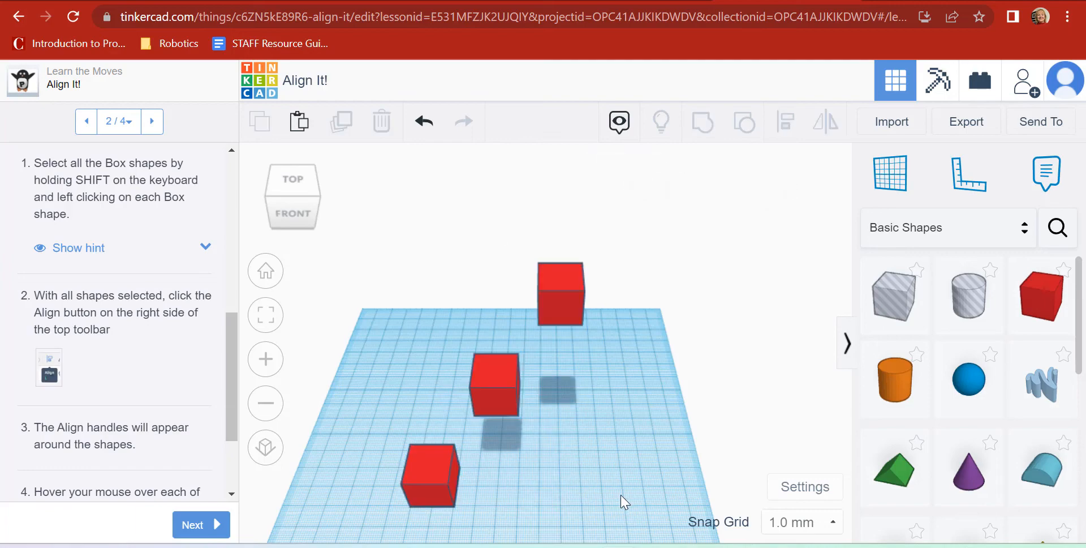
Step: Lasso all the boxes on the Workplane, start Align, and preview aligning them to the top of the highest box
{"action": "scroll", "coordinate": [619, 452], "scroll_direction": "down", "scroll_amount": 3}
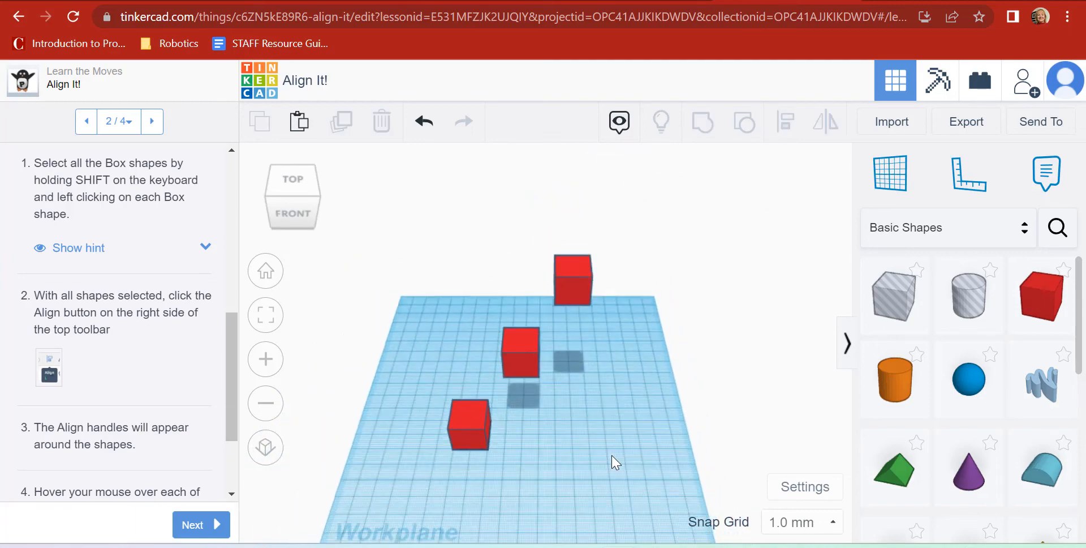
{"action": "scroll", "coordinate": [612, 455], "scroll_direction": "down", "scroll_amount": 1}
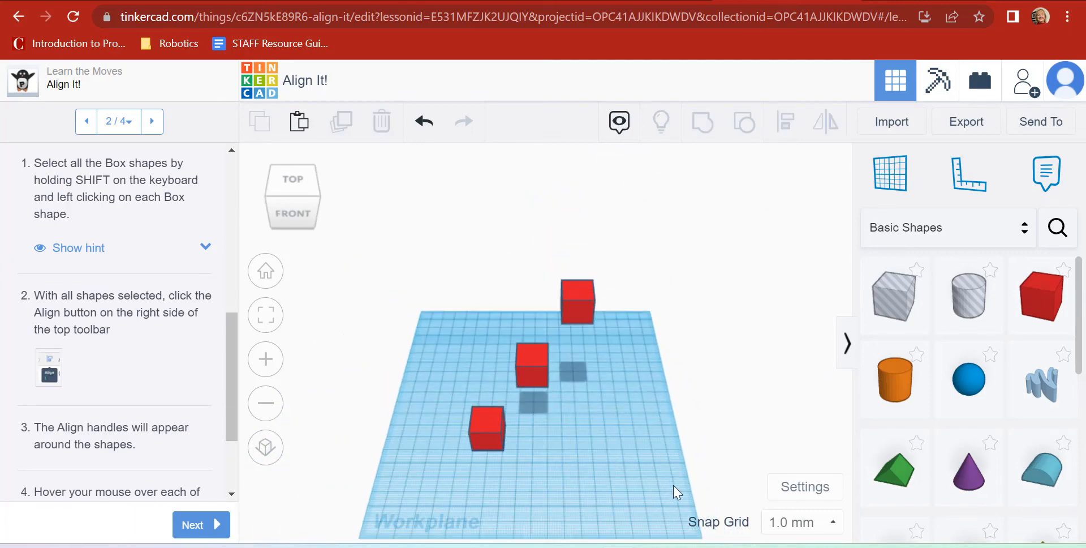
{"action": "left_click_drag", "start_coordinate": [673, 484], "coordinate": [414, 230]}
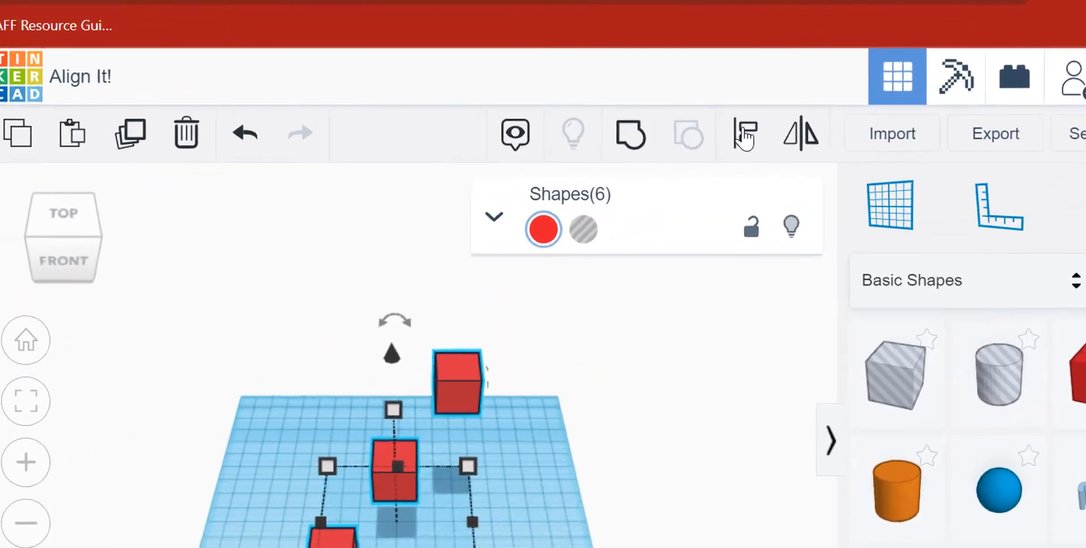
{"action": "left_click", "coordinate": [720, 141]}
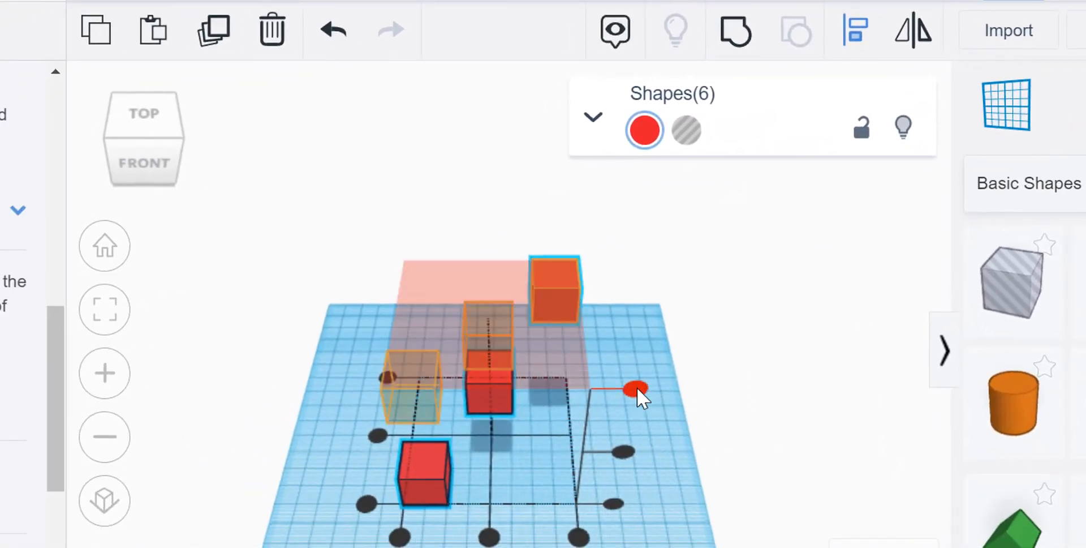
{"action": "left_click", "coordinate": [637, 388]}
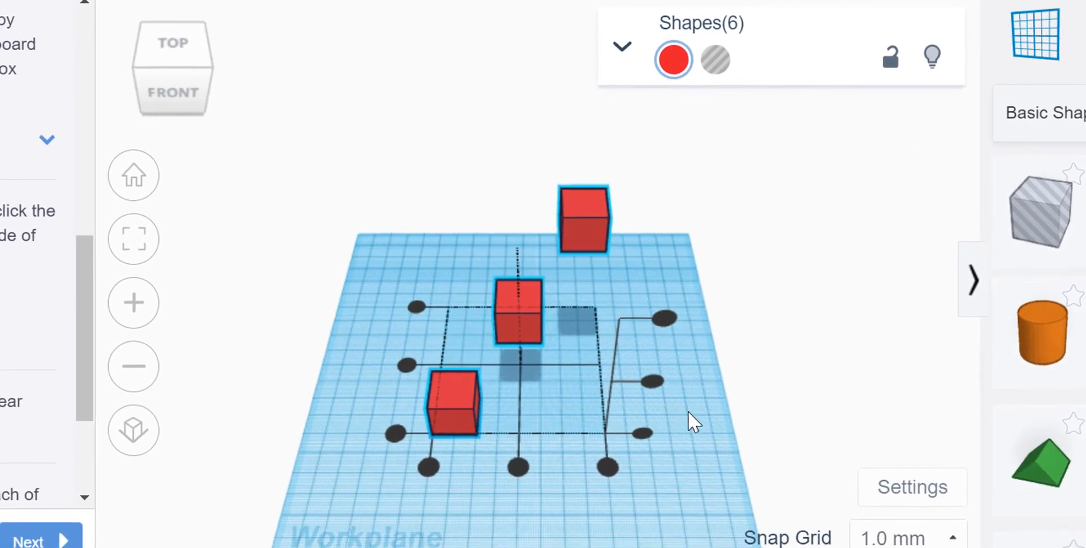
Step: Align the selected boxes to the lowest level, to the front edge, and to the centre of their width
{"action": "right_click_drag", "start_coordinate": [688, 410], "coordinate": [690, 460]}
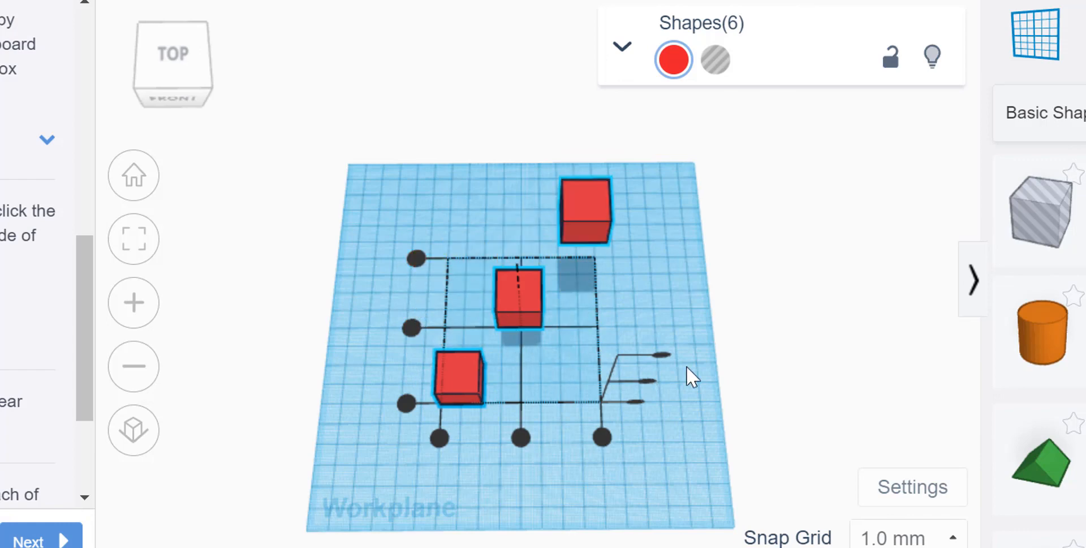
{"action": "right_click_drag", "start_coordinate": [650, 473], "coordinate": [682, 394]}
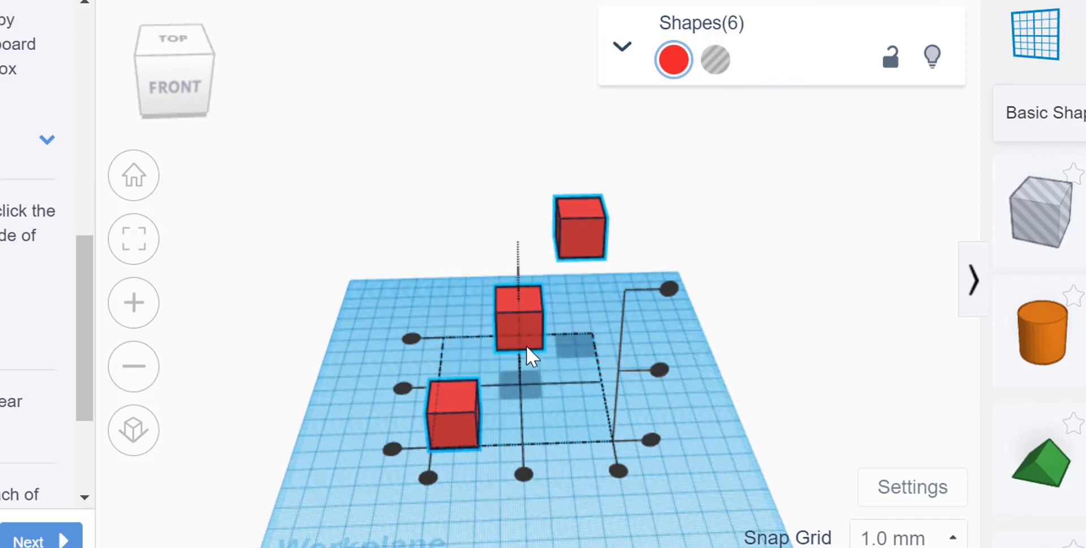
{"action": "left_click", "coordinate": [651, 439]}
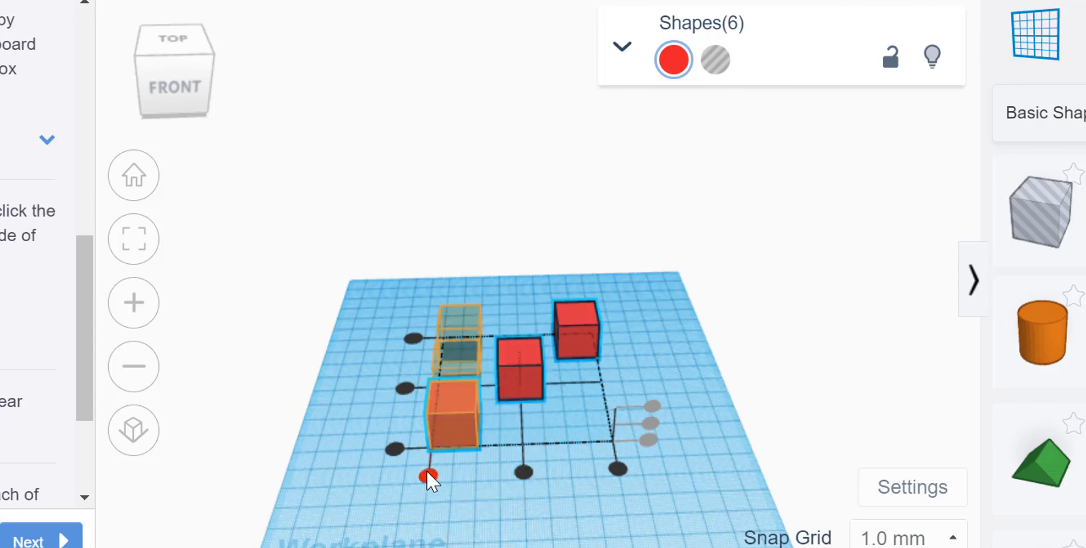
{"action": "left_click", "coordinate": [395, 453]}
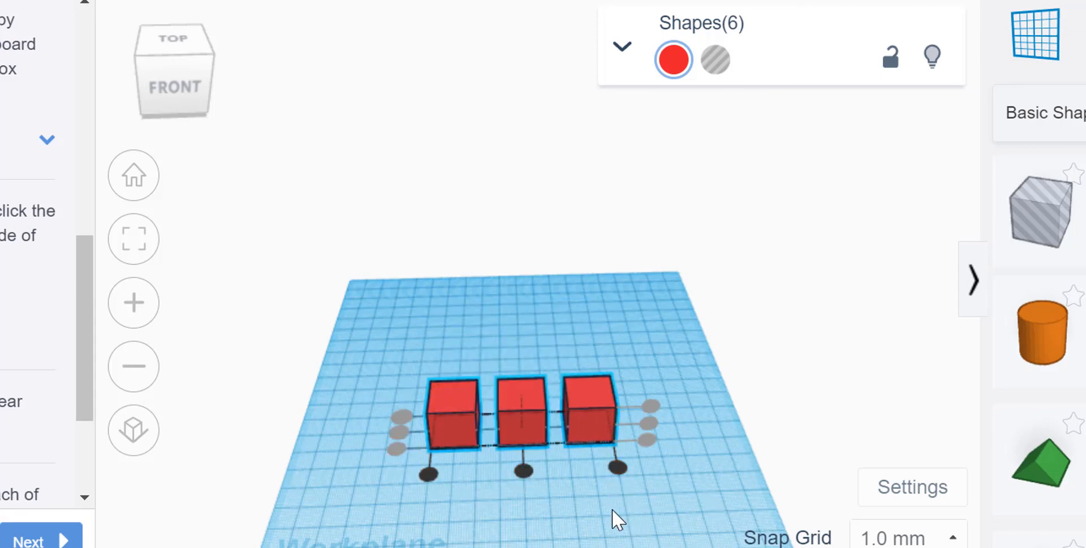
{"action": "left_click", "coordinate": [525, 472]}
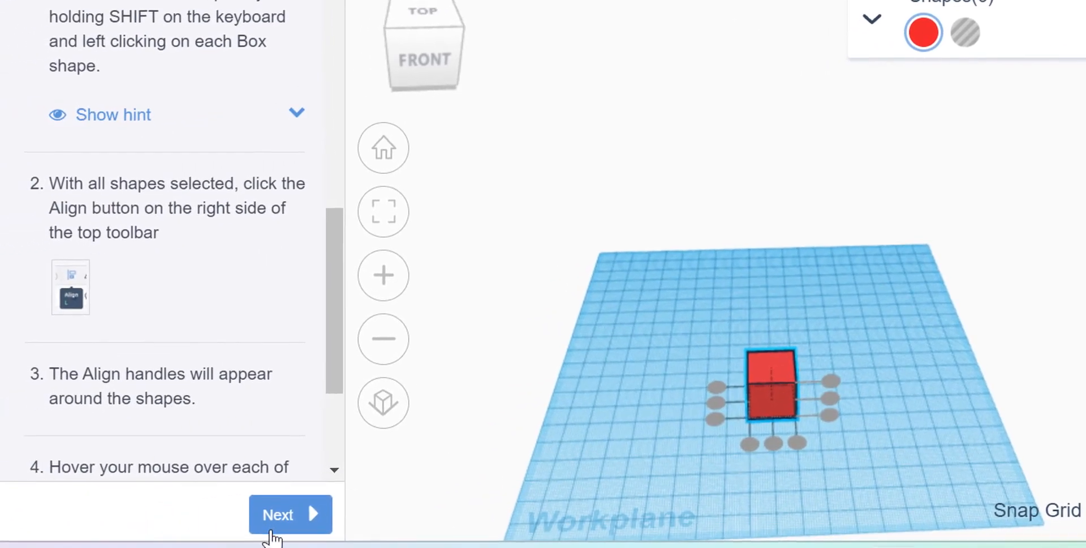
Step: Advance through the remaining Align It! pages and complete the lesson
{"action": "left_click", "coordinate": [285, 515]}
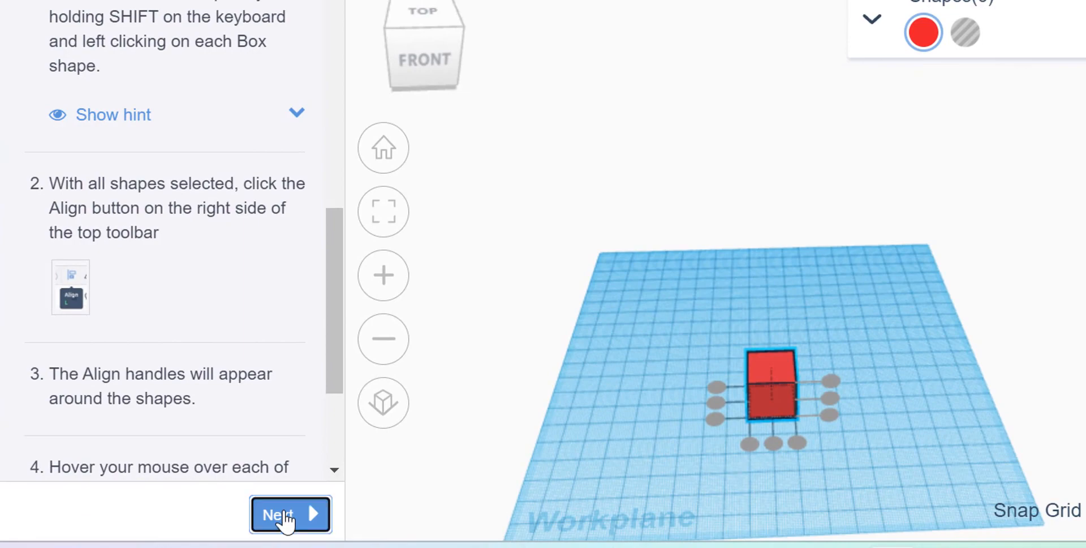
{"action": "left_click", "coordinate": [285, 516]}
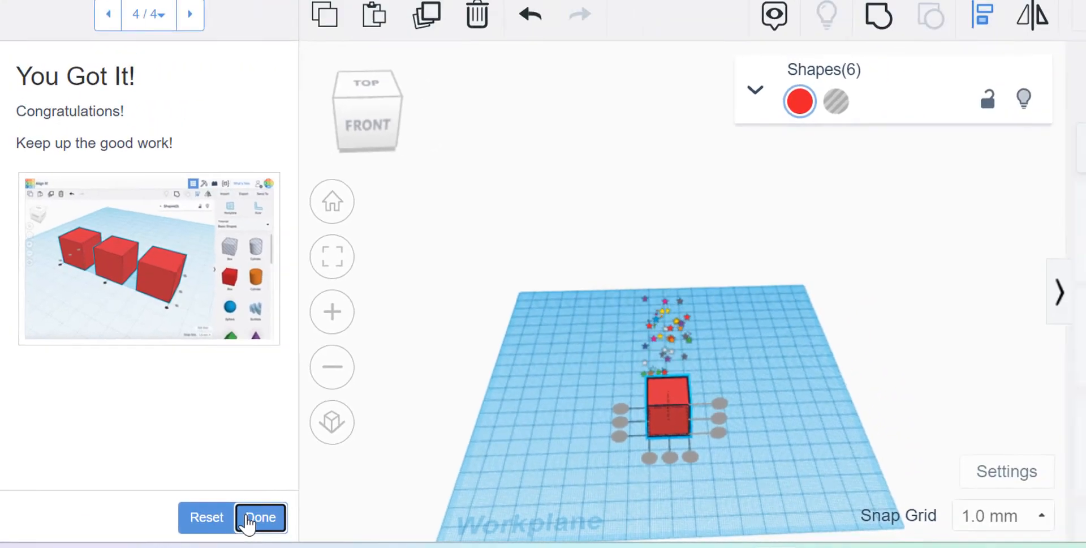
{"action": "left_click", "coordinate": [289, 515]}
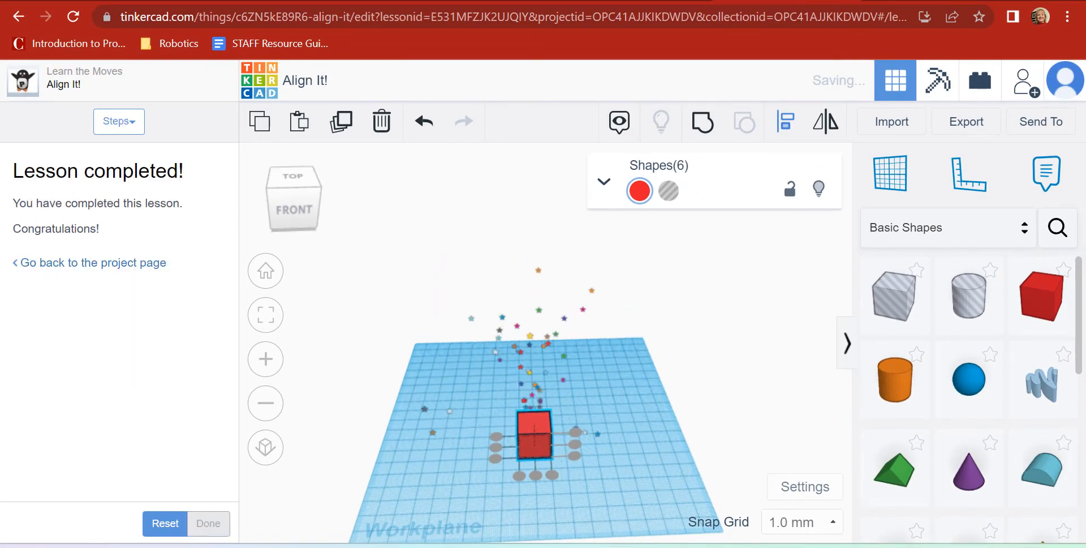